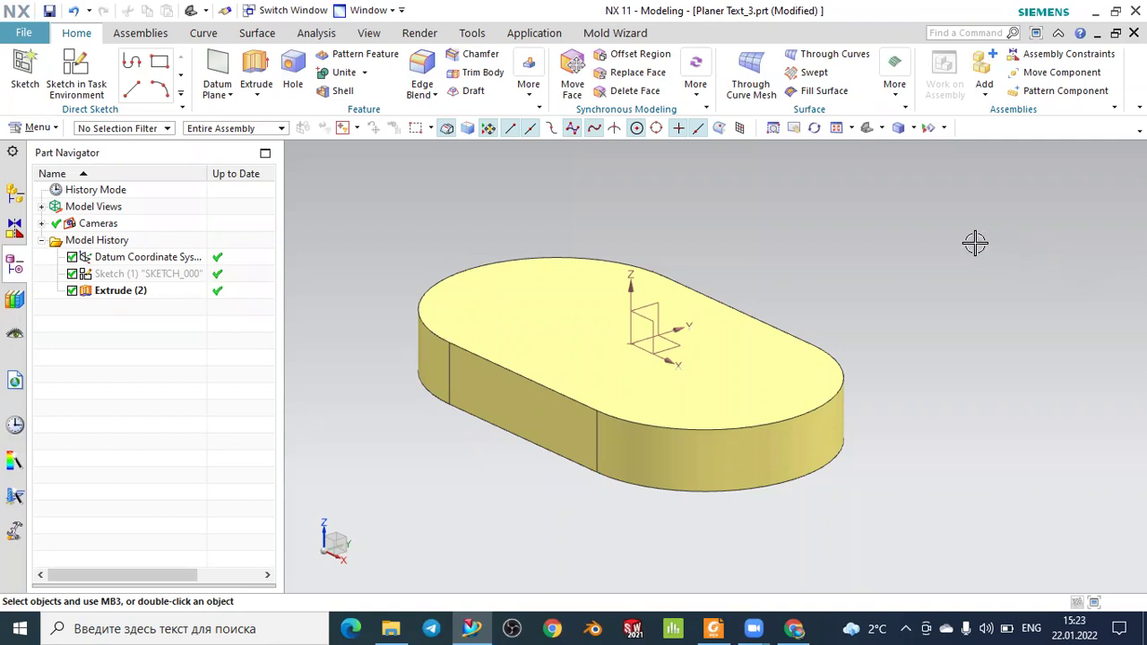
- Switch the part from Modeling to the Manufacturing application
mouse_move(894, 282)
middle_down()
mouse_move(927, 290)
mouse_move(898, 293)
mouse_move(908, 261)
mouse_move(910, 288)
middle_up()
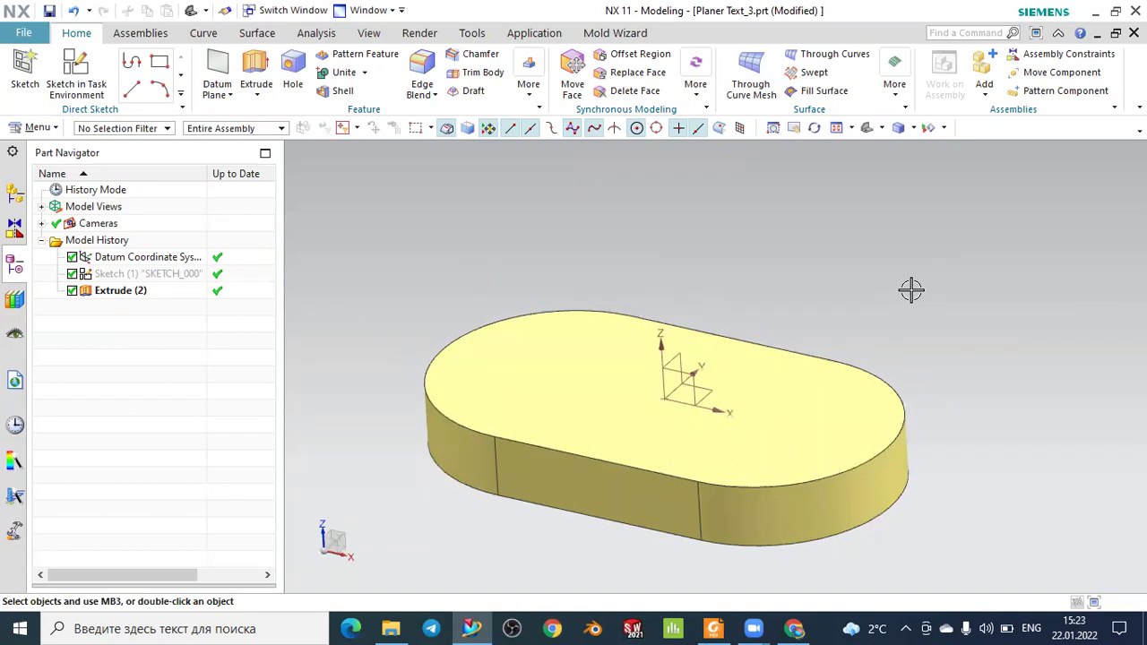
scroll(910, 289, up, 2)
scroll(910, 288, down, 4)
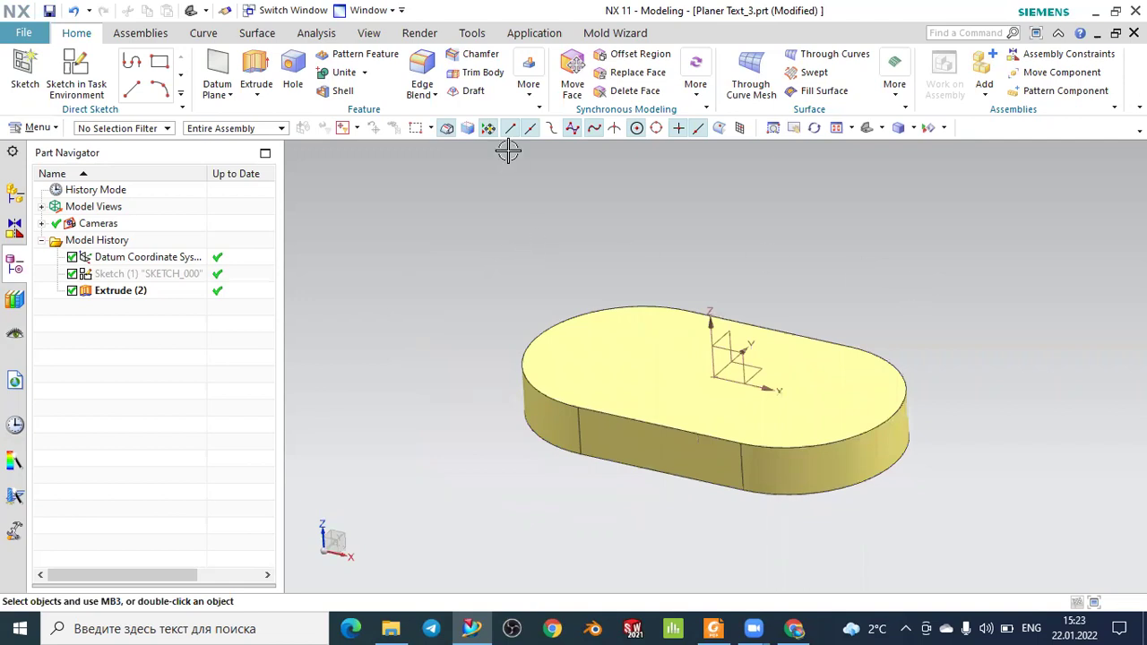
click(532, 34)
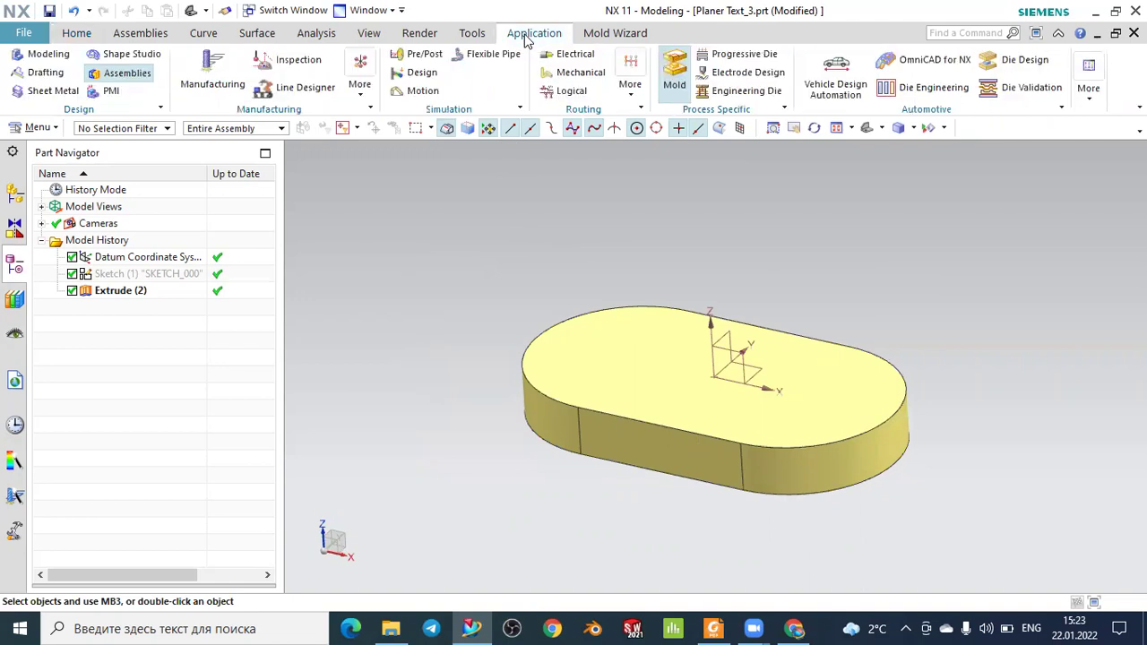
click(212, 67)
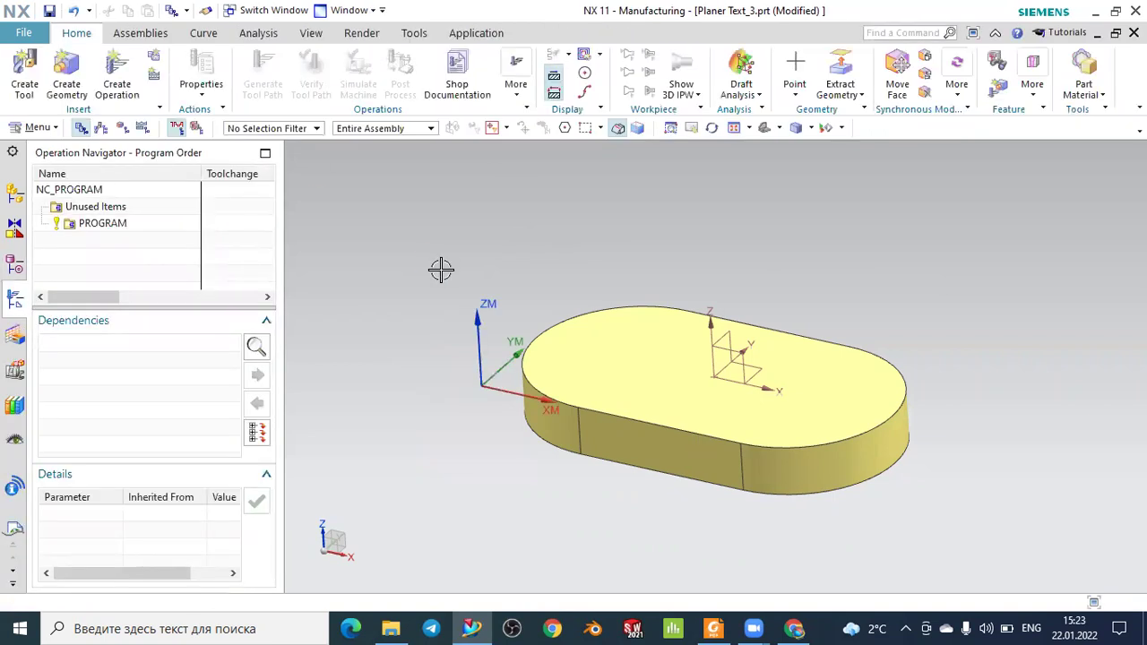
- Start a new note and replace its text with "NX Siemens Unigraphics"
middle_drag(436, 256, 456, 270)
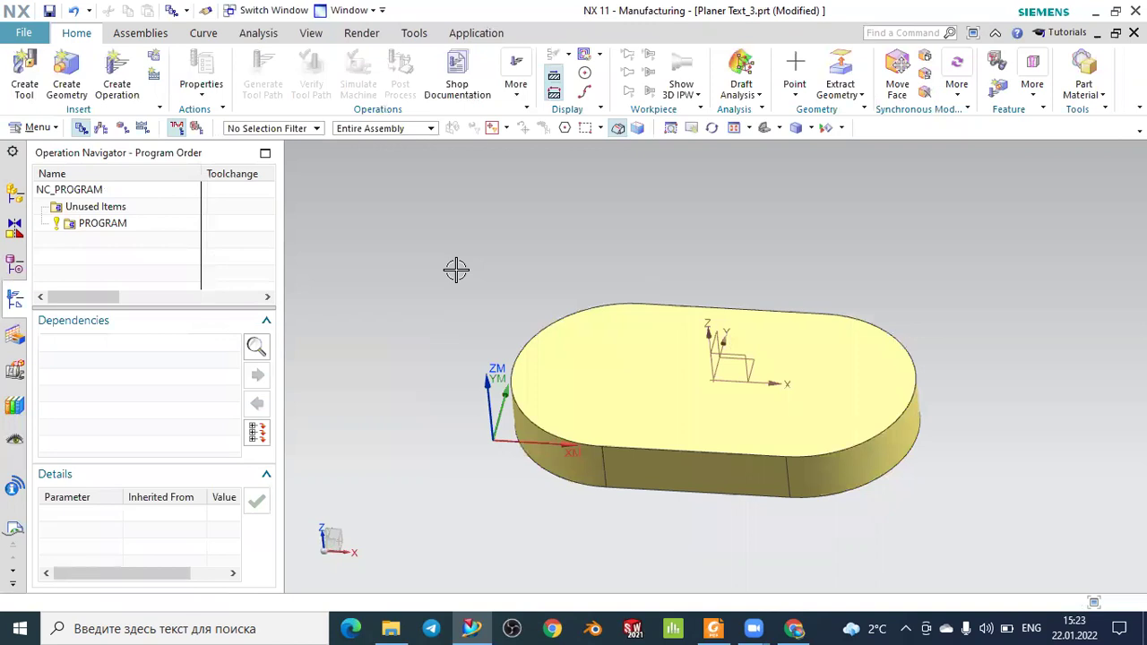
click(20, 129)
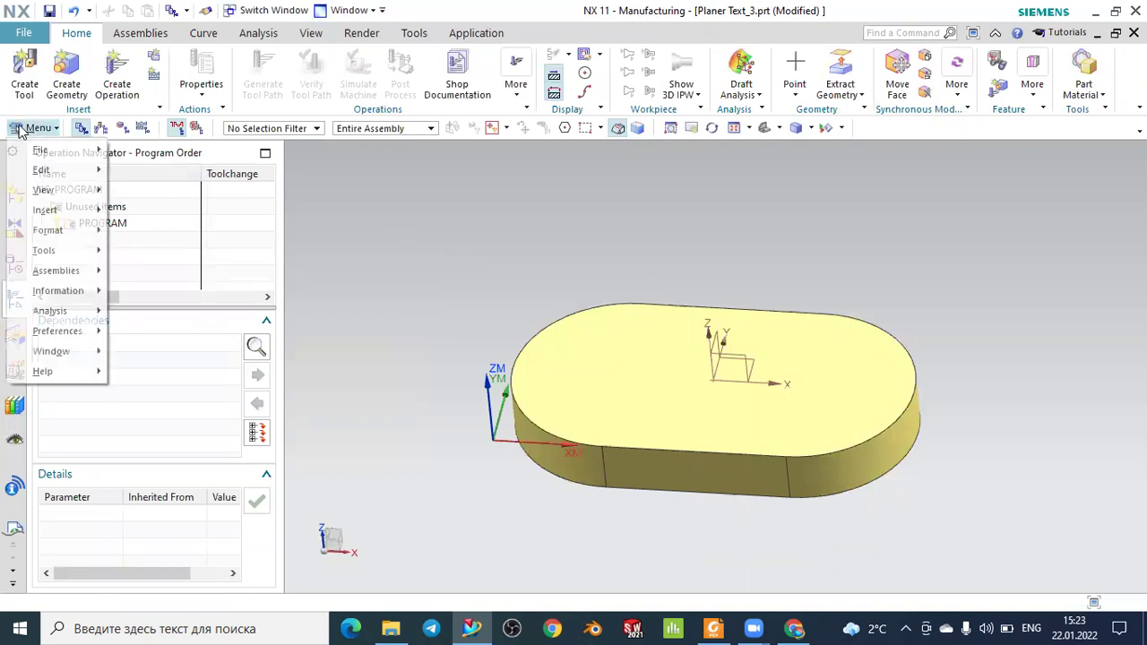
mouse_move(49, 215)
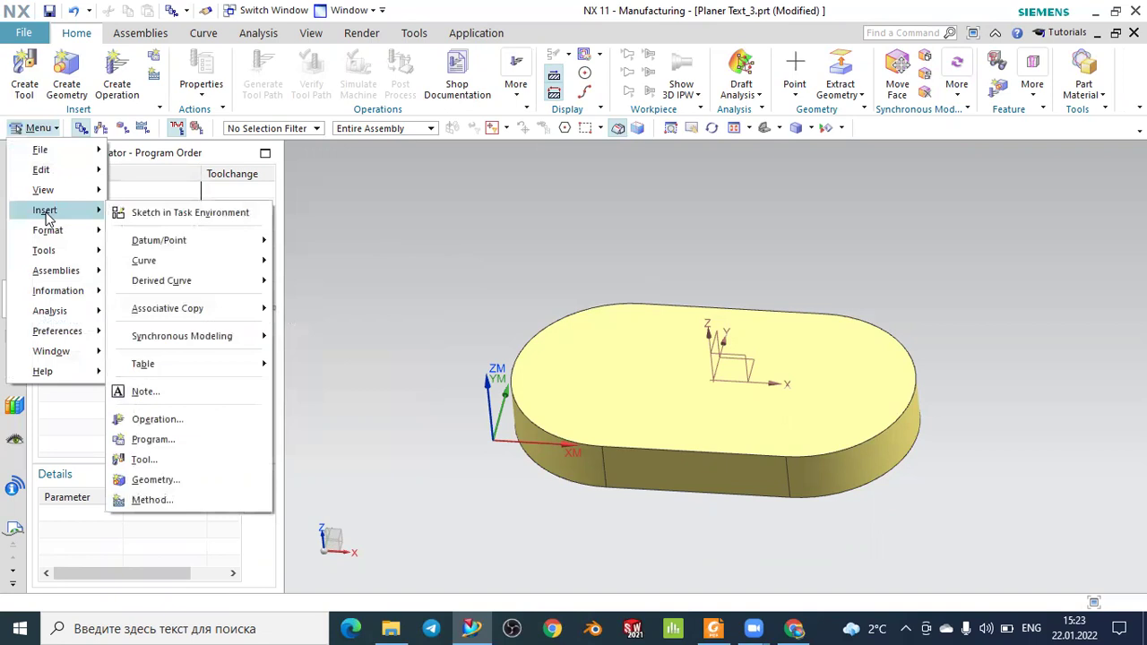
click(145, 392)
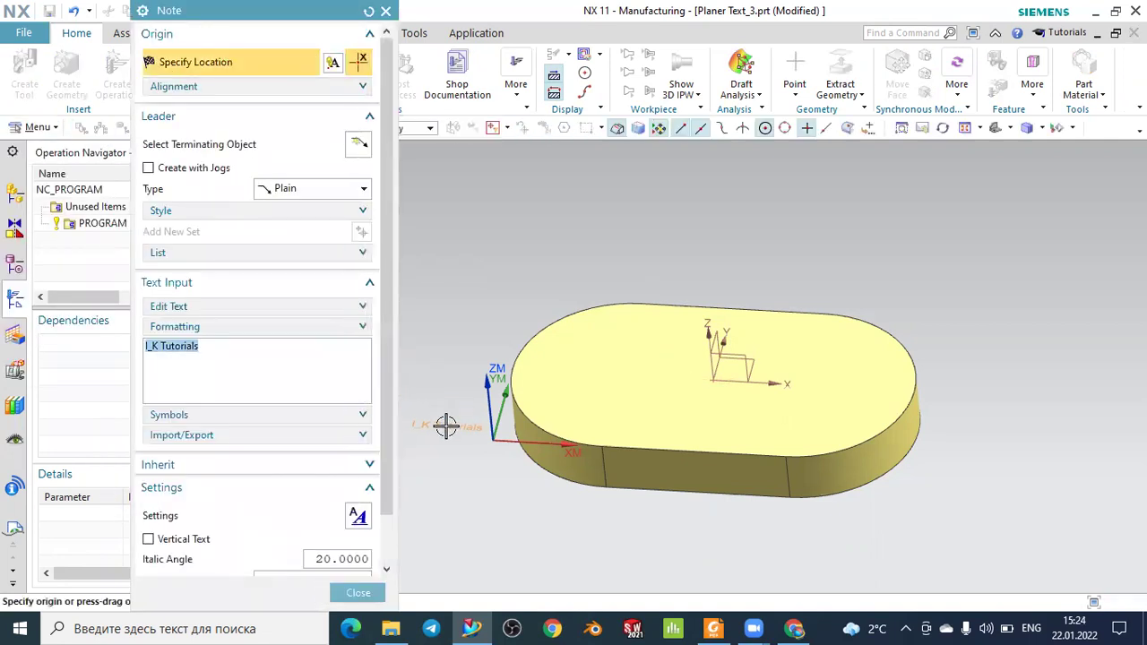
middle_drag(508, 504, 505, 469)
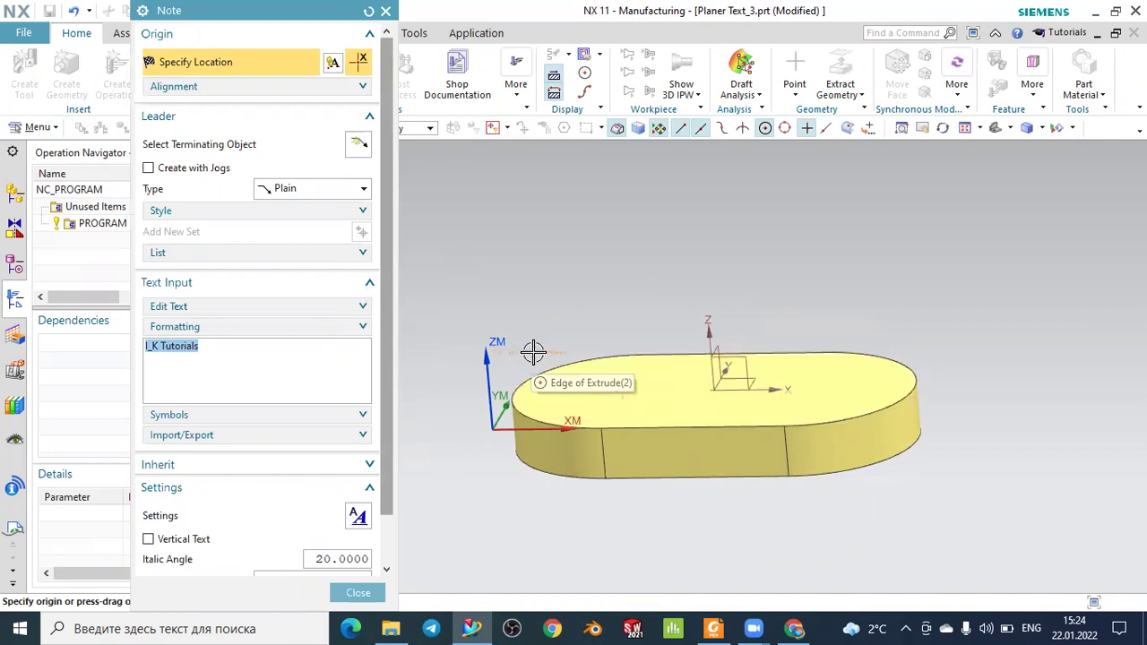
click(214, 348)
drag(214, 347, 93, 355)
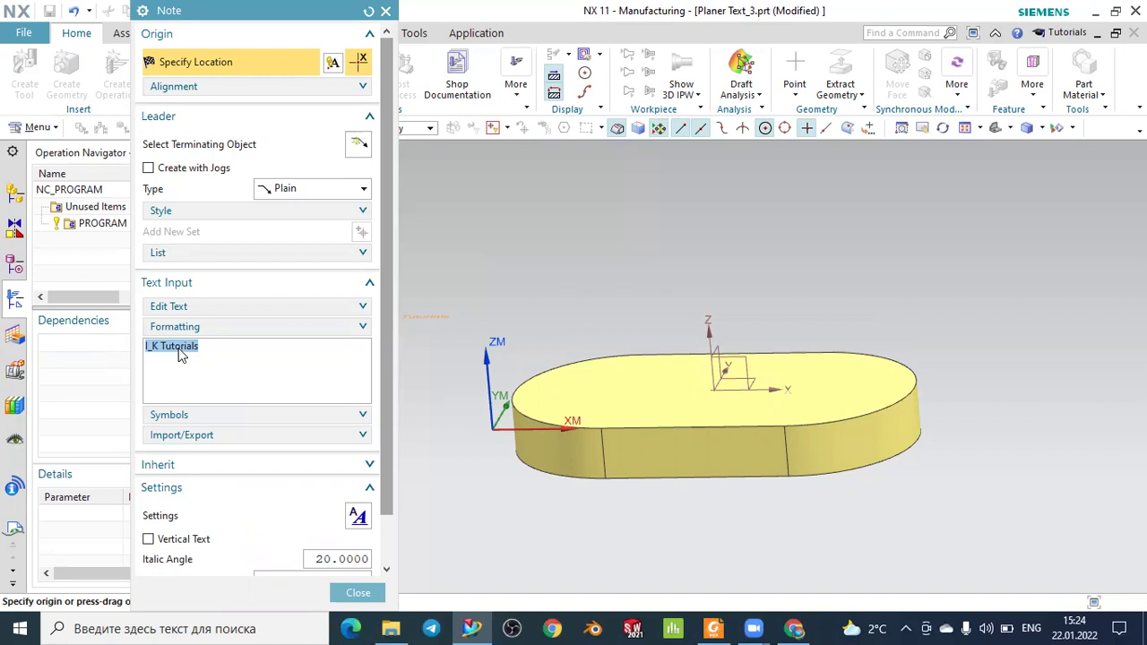
text(NX Siemens Unigraphics)
- Set the note's lettering height to 8 and place the note on the rear half of the block's top face
middle_drag(728, 281, 716, 332)
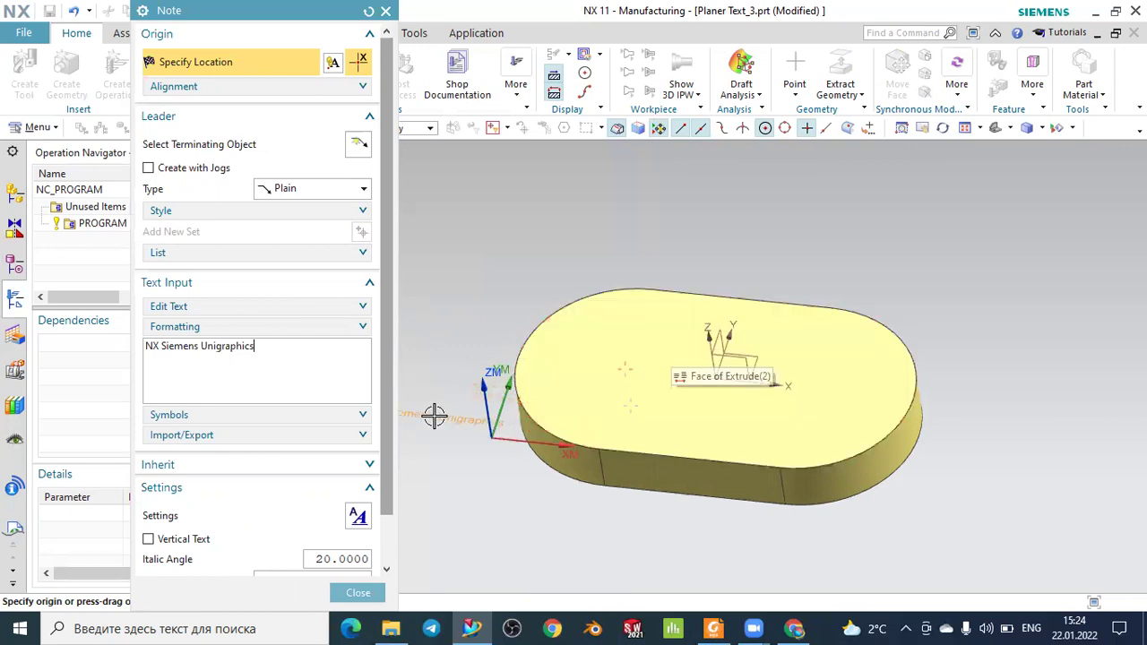
click(359, 518)
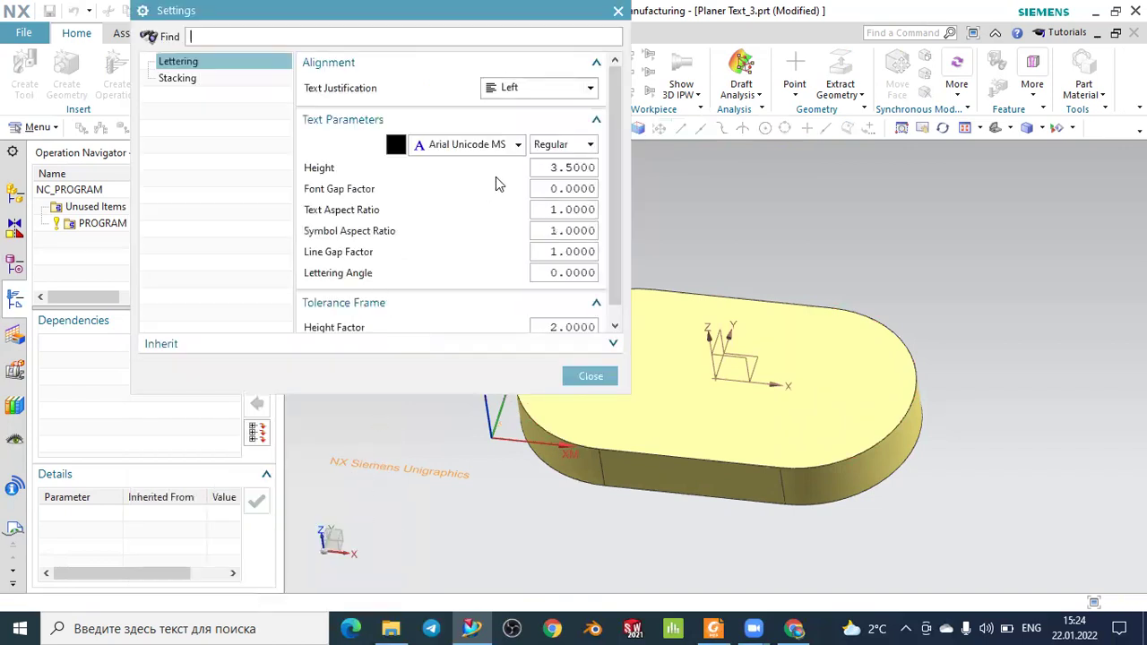
click(575, 168)
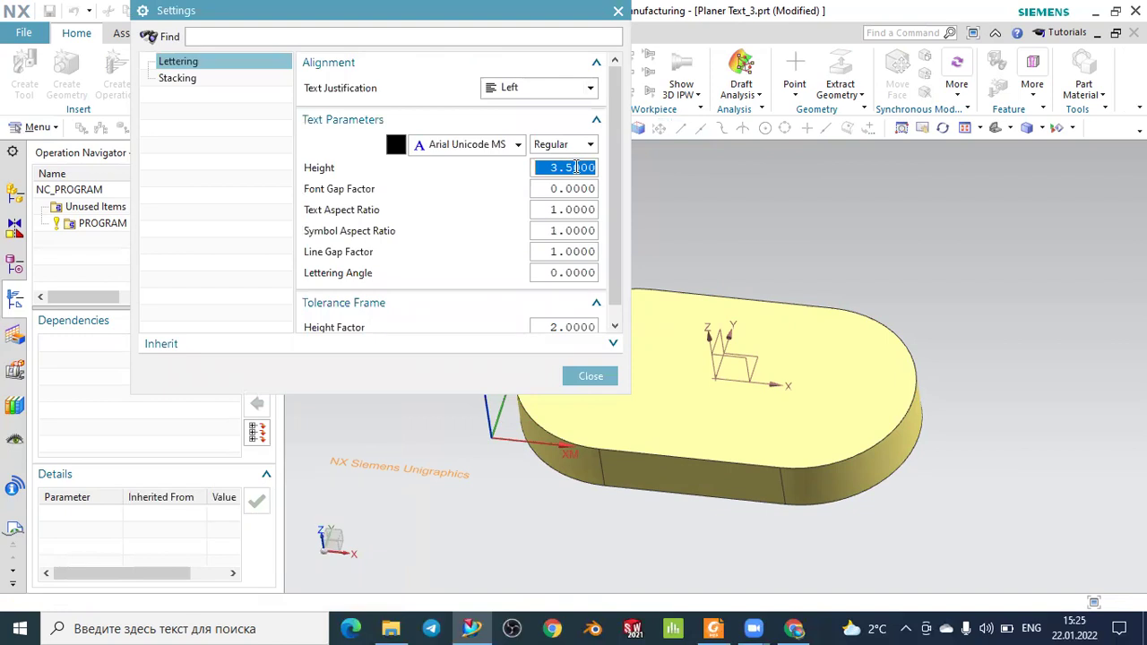
text(8)
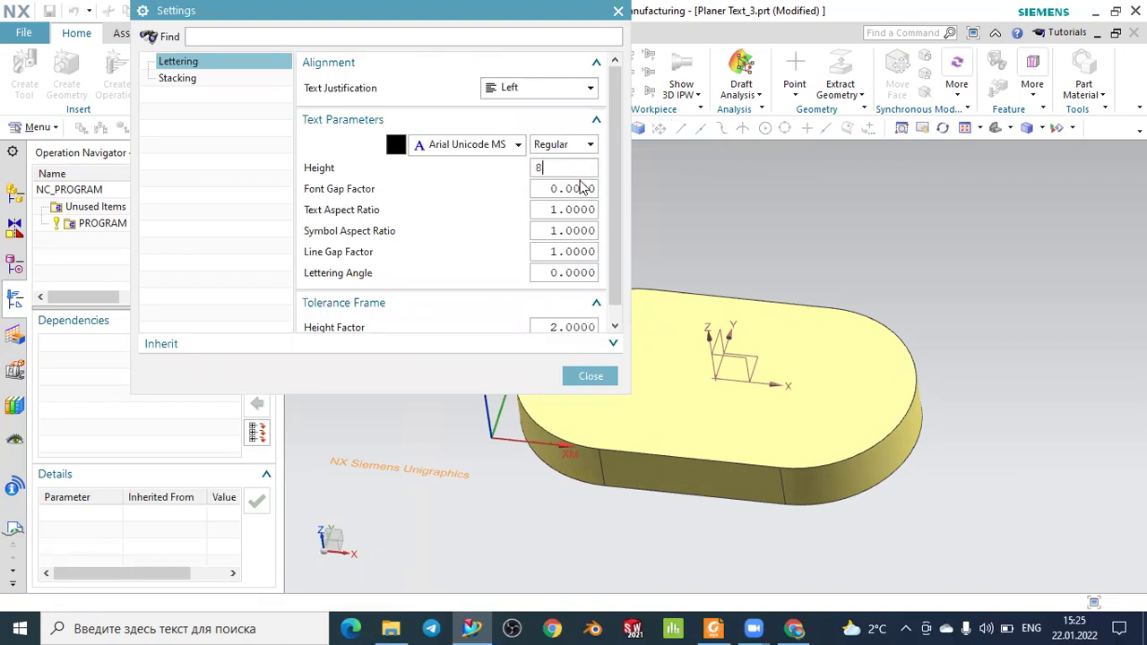
key(Return)
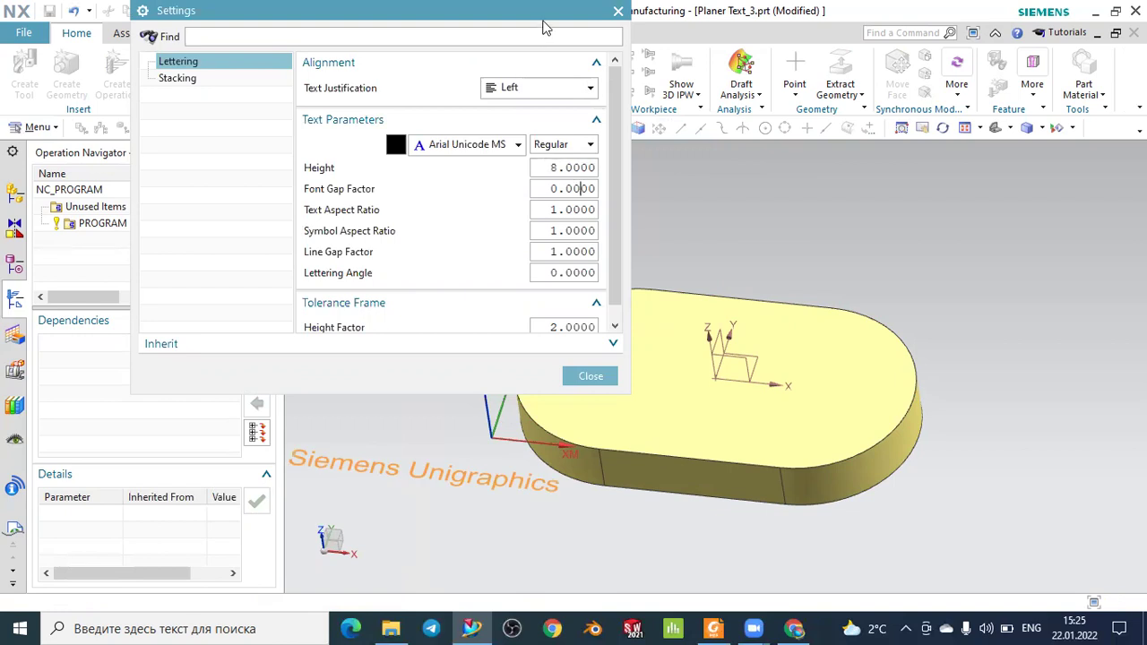
drag(433, 10, 316, 34)
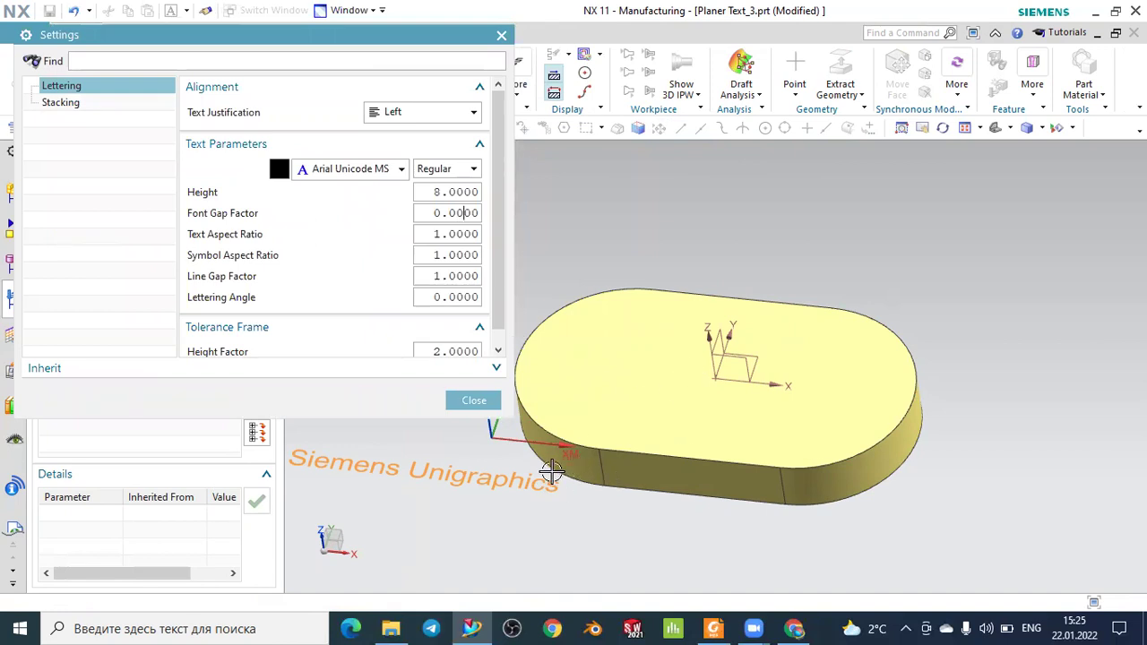
scroll(525, 475, down, 2)
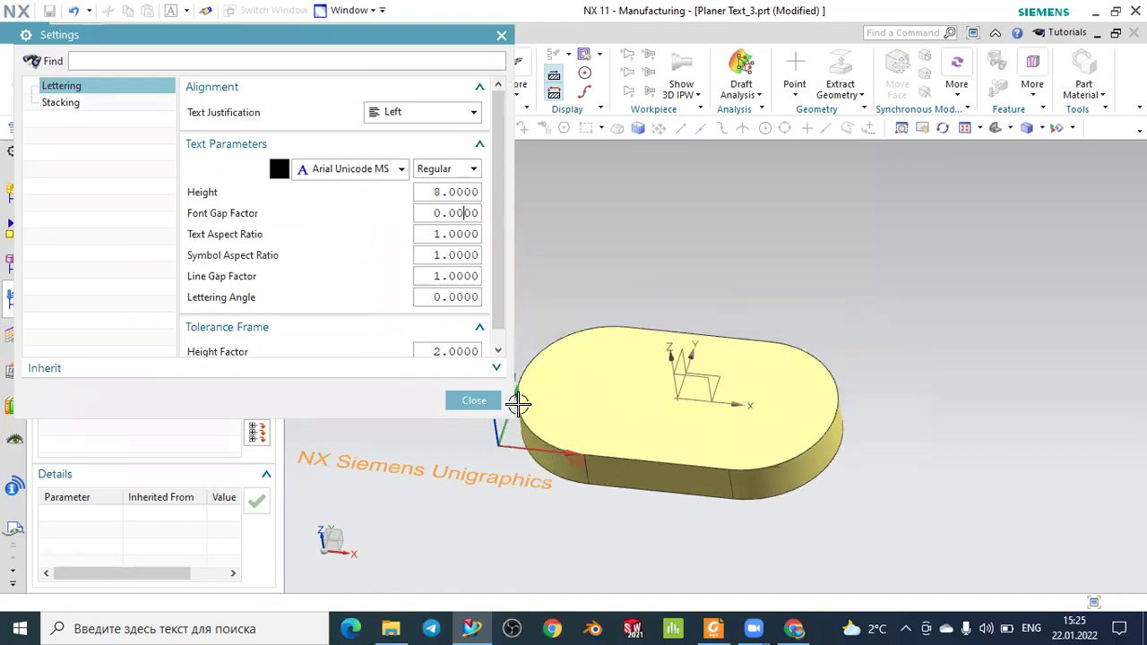
click(474, 401)
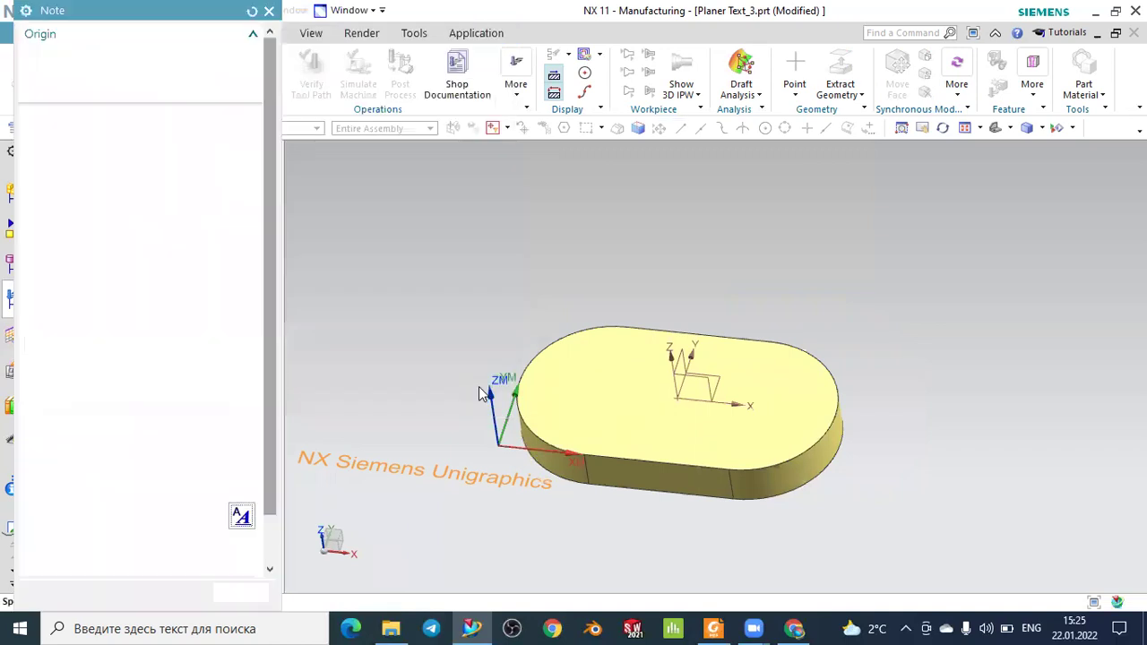
scroll(717, 368, up, 2)
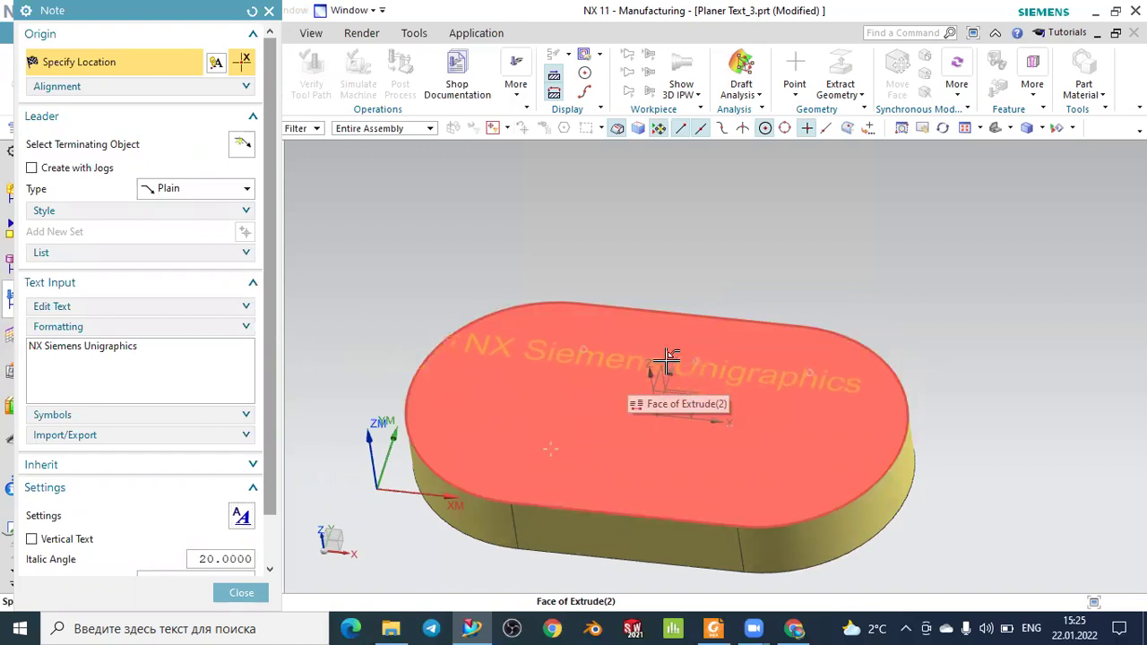
click(665, 362)
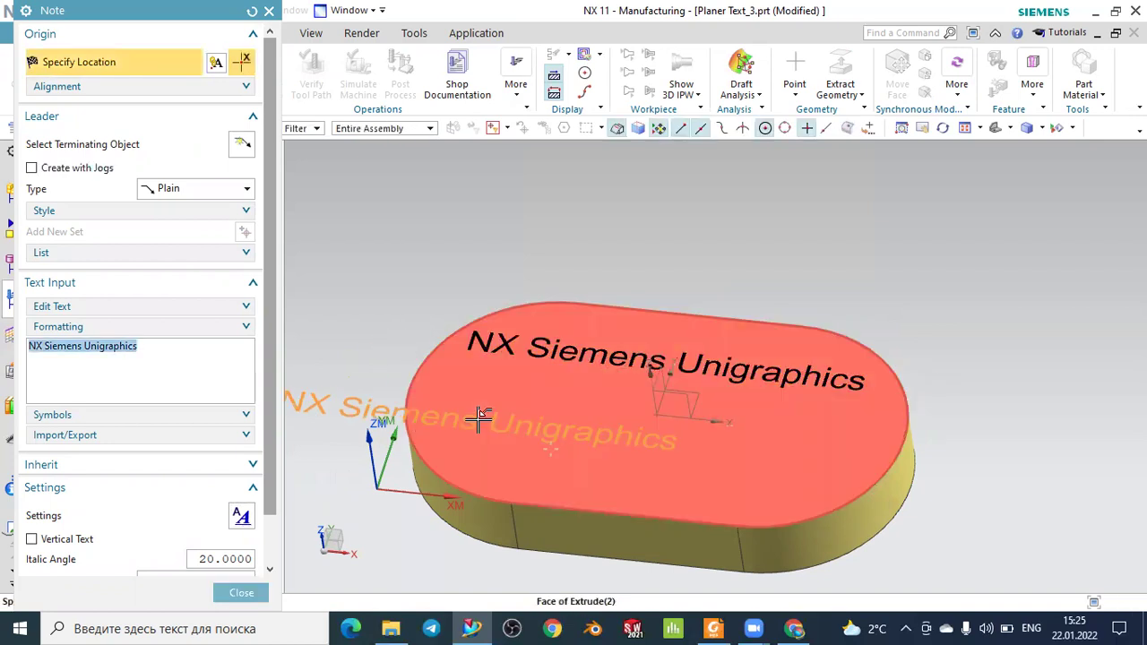
- Place a second note reading "I_K Tutorials" on the top face, centred below the first note, and finish the Note command
click(132, 346)
drag(133, 346, 5, 367)
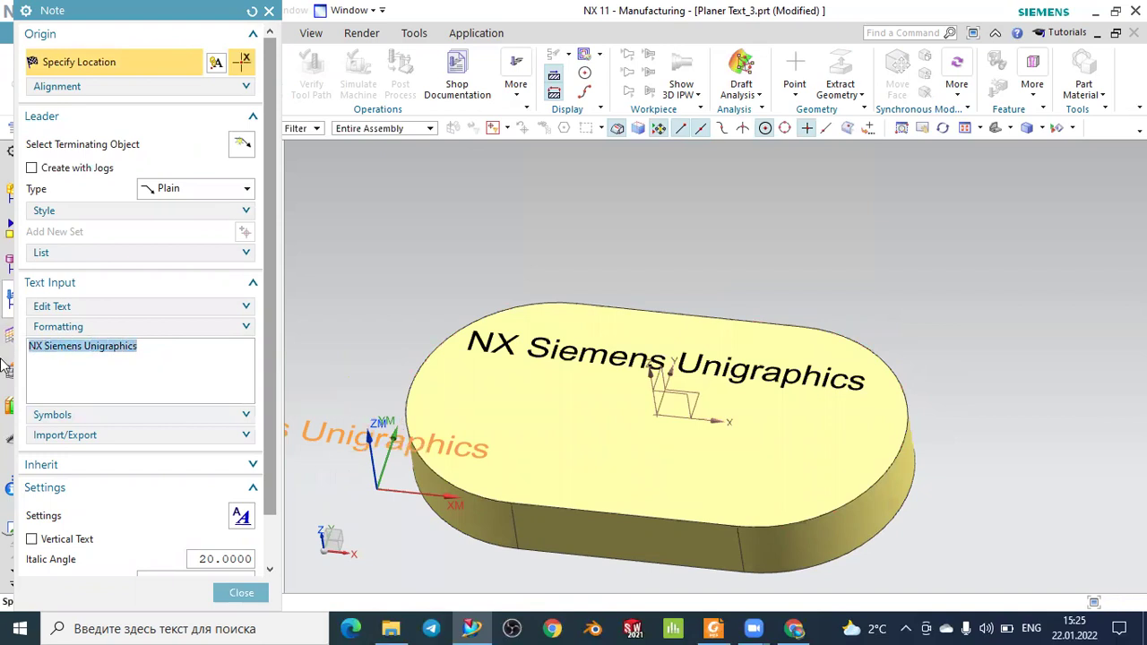
key(BackSpace)
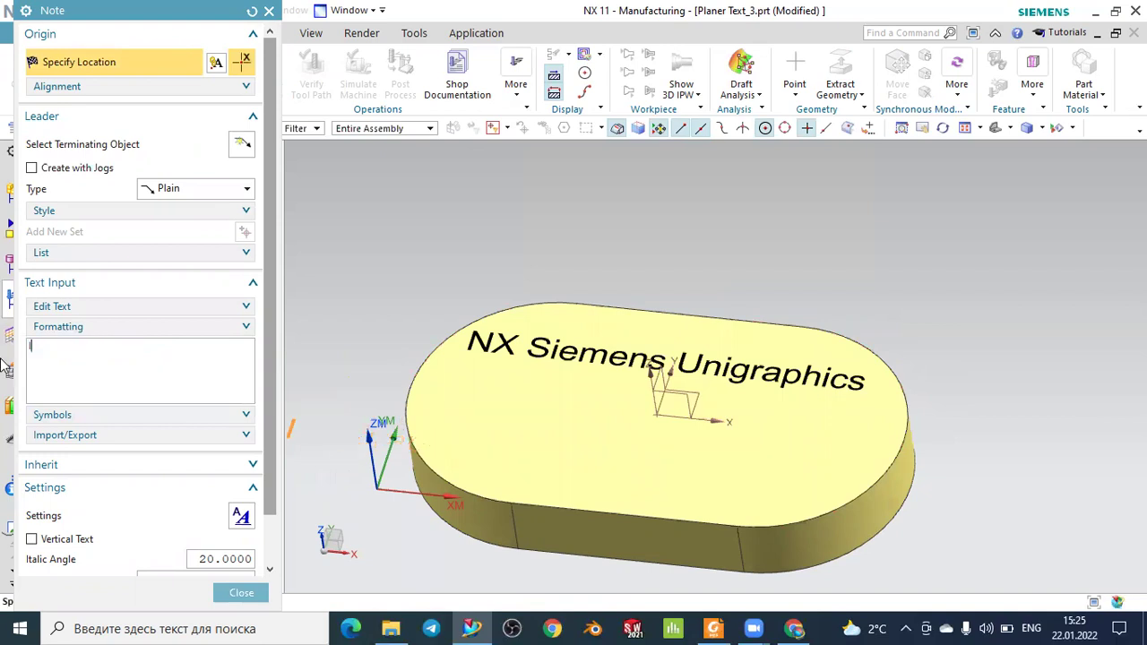
text(_K Tutorials)
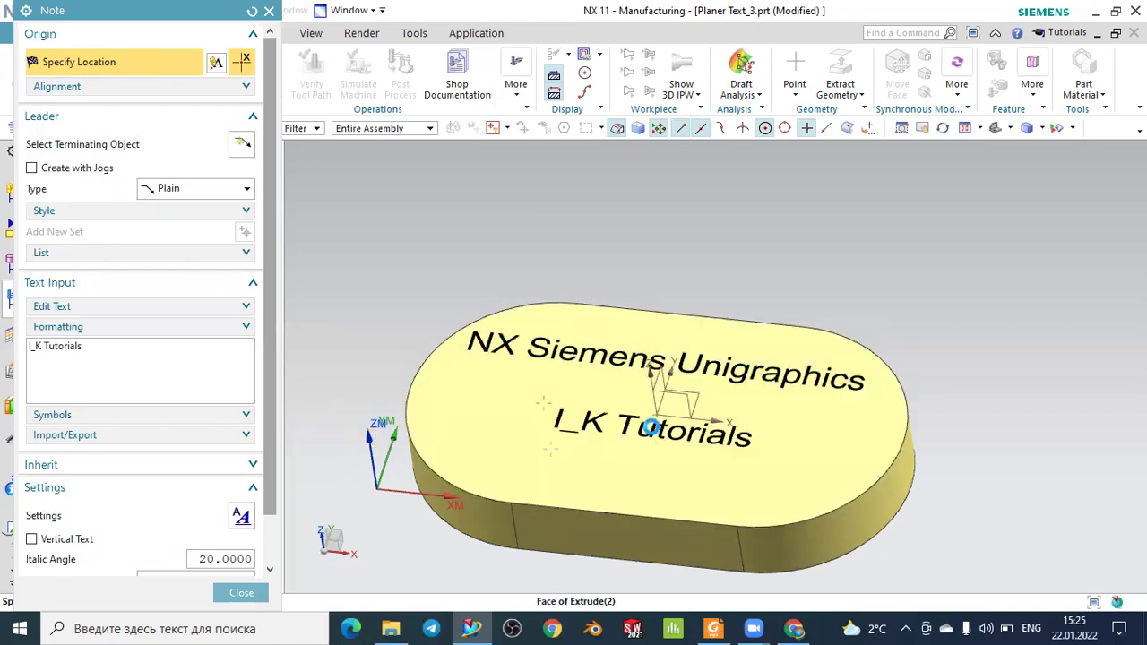
click(651, 428)
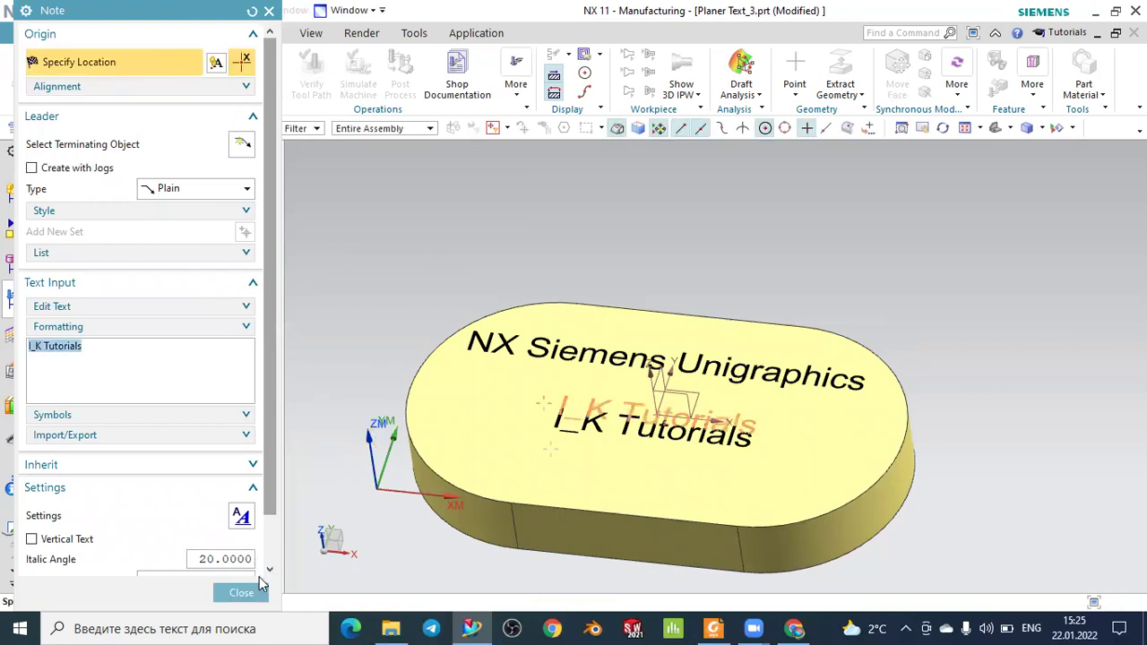
click(241, 593)
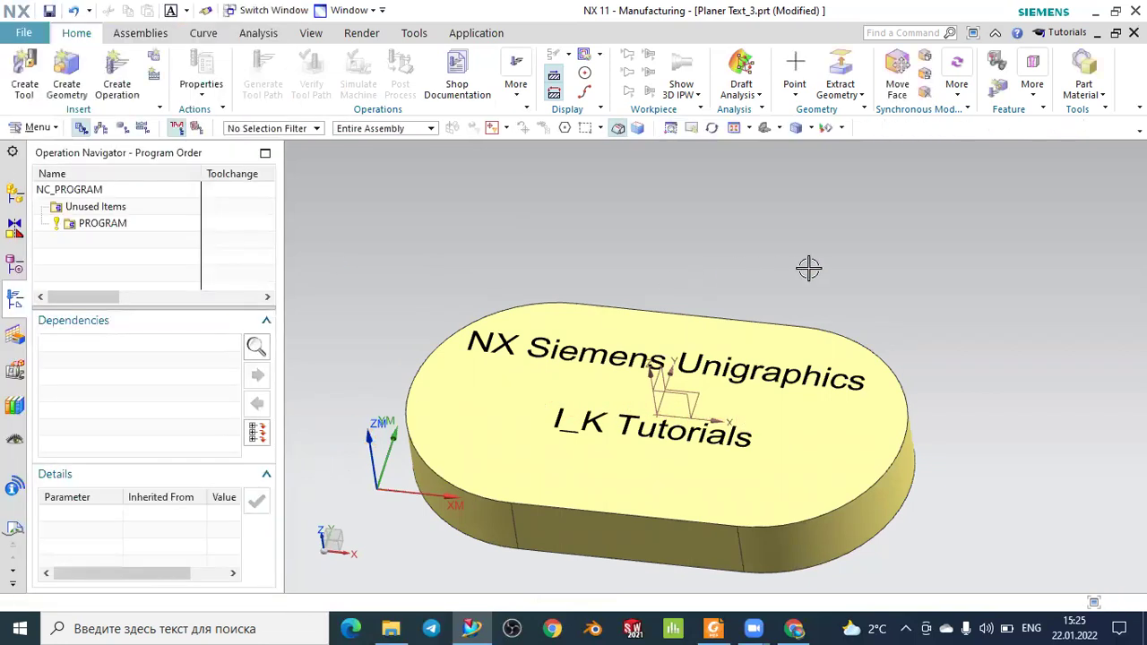
mouse_move(888, 251)
middle_down()
mouse_move(850, 275)
mouse_move(929, 271)
mouse_move(883, 289)
mouse_move(906, 251)
mouse_move(887, 251)
middle_up()
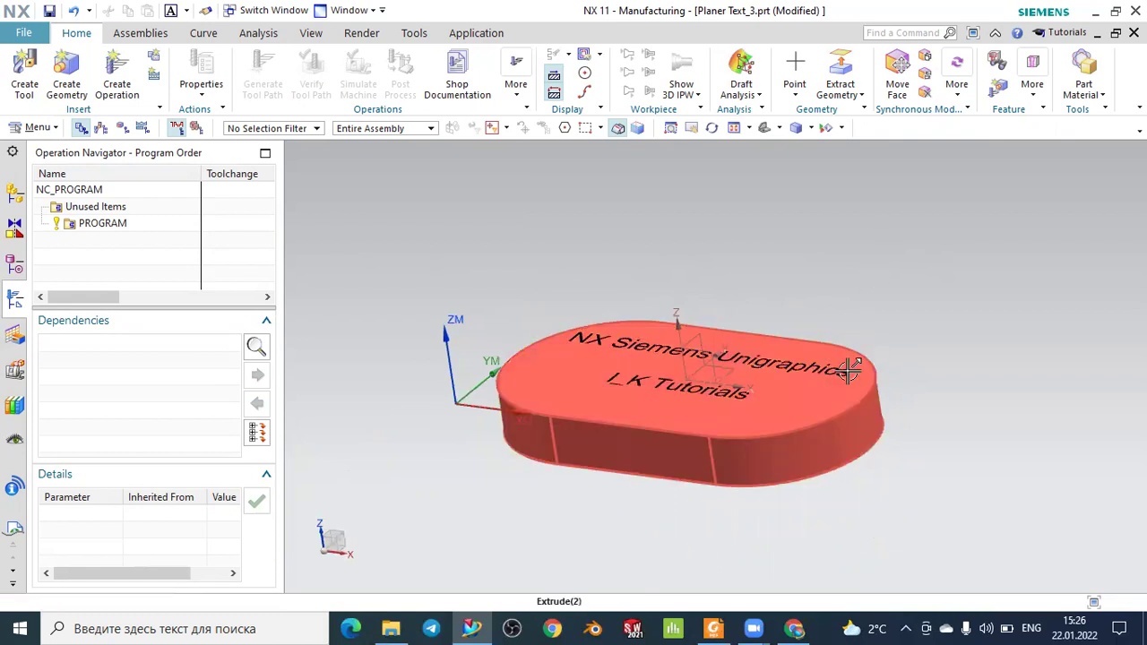
scroll(798, 385, up, 3)
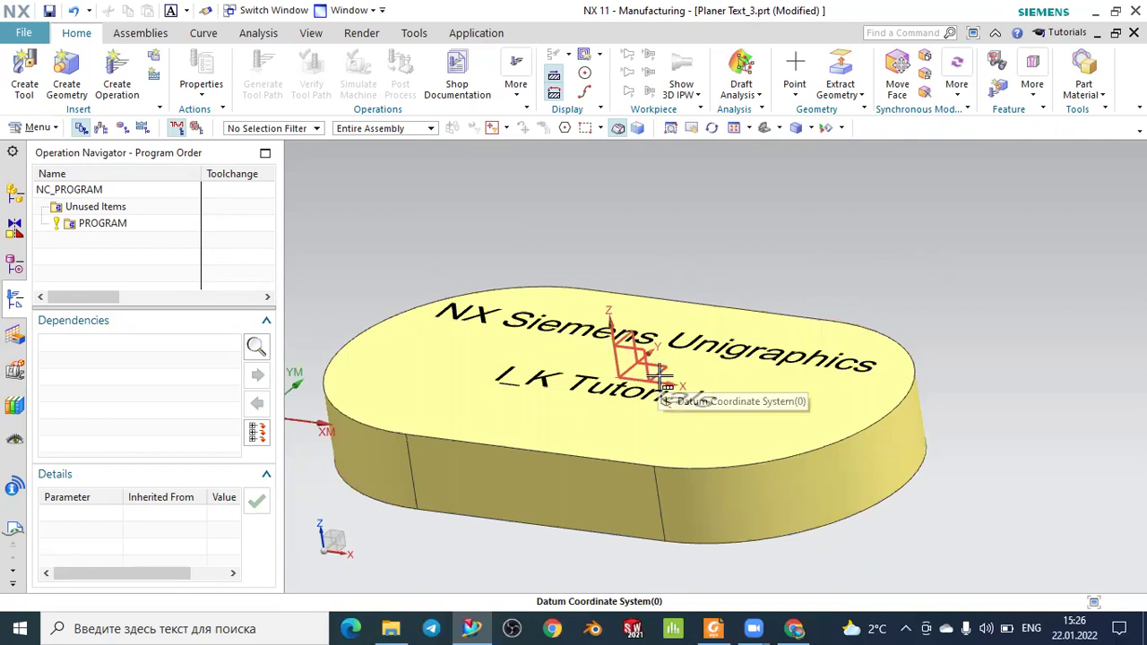
scroll(800, 354, down, 2)
middle_drag(872, 307, 891, 320)
mouse_move(906, 314)
middle_down()
mouse_move(905, 325)
mouse_move(926, 322)
mouse_move(891, 325)
middle_up()
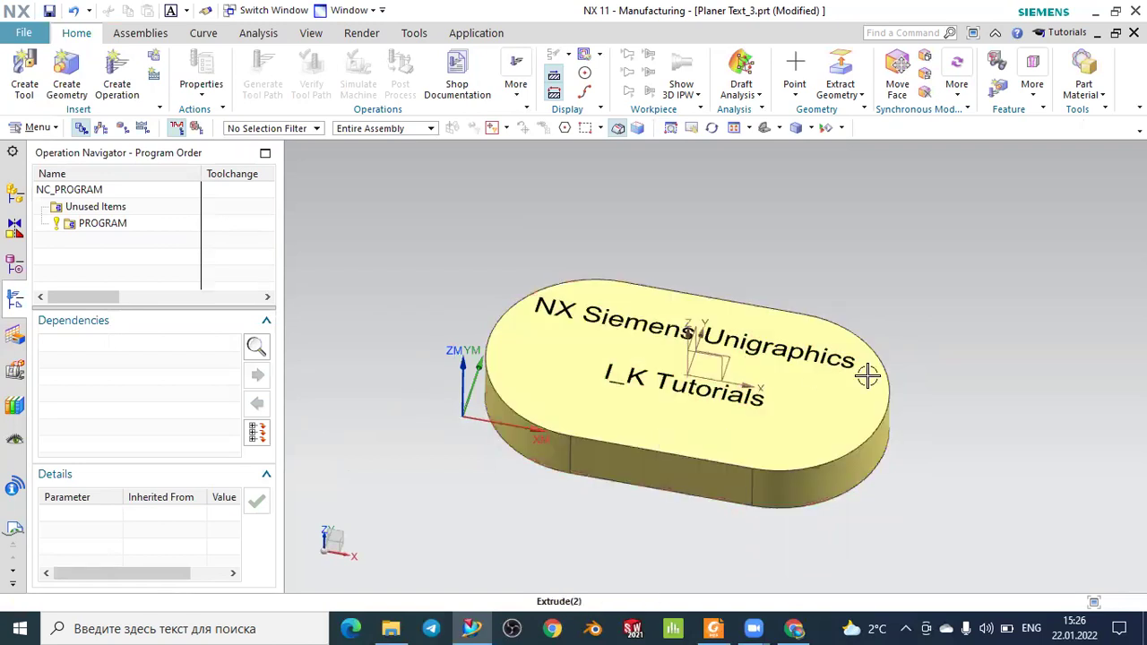
mouse_move(974, 343)
middle_down()
mouse_move(1013, 335)
mouse_move(979, 342)
middle_up()
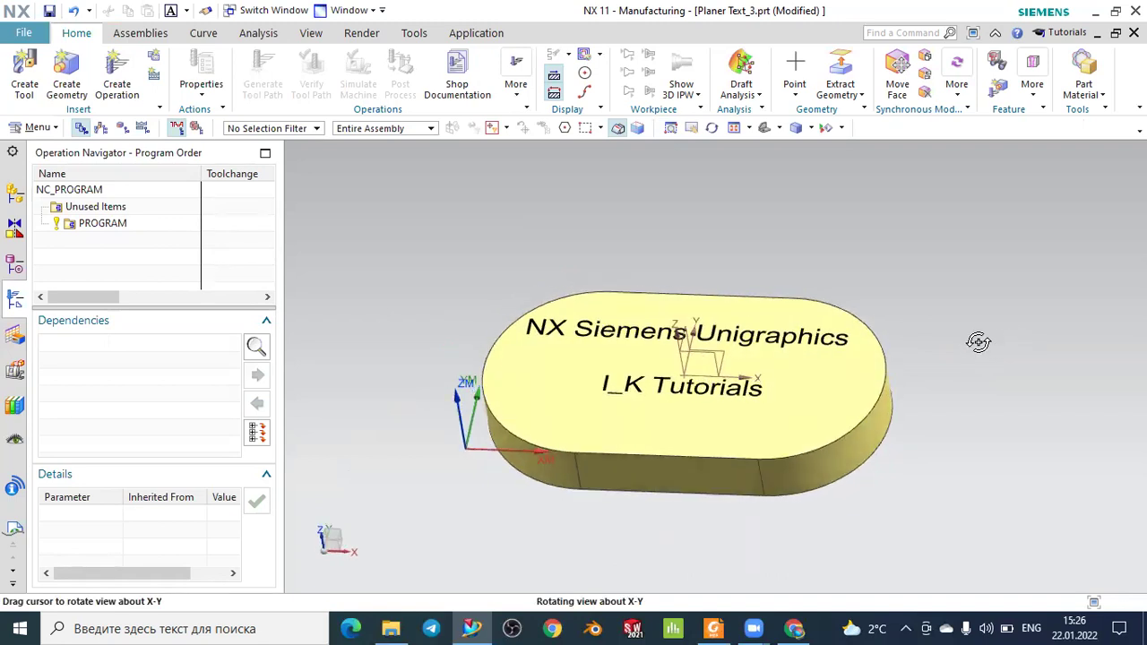
middle_drag(979, 342, 976, 339)
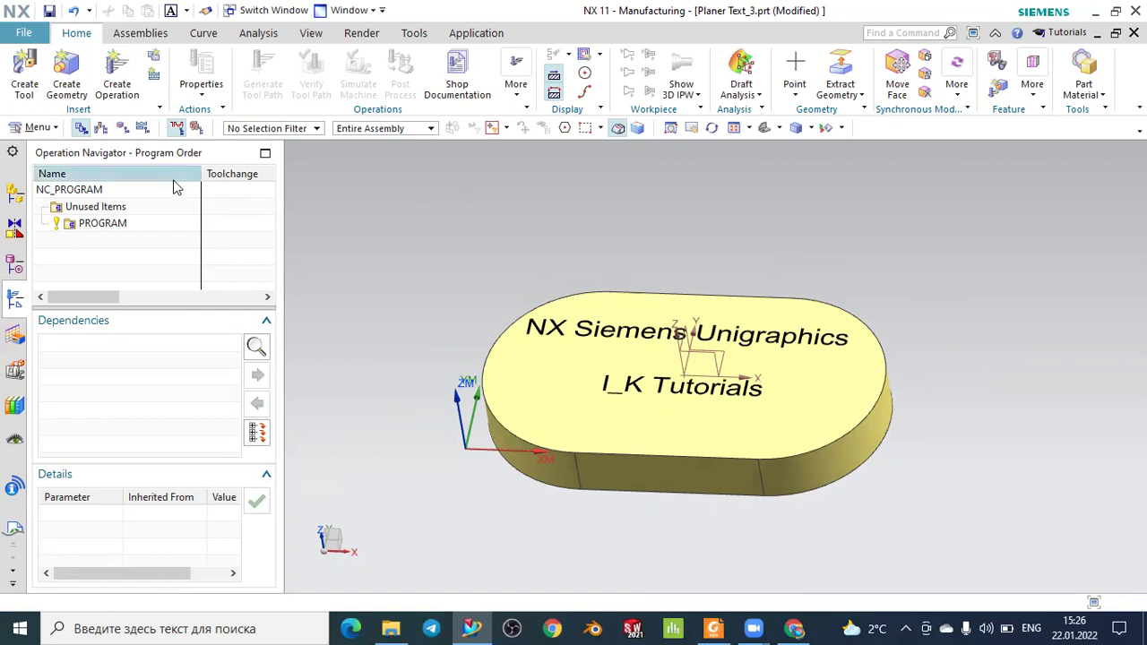
- Relocate the MCS_MILL machine coordinate system to the datum coordinate system origin at X0, Y0, Z0 and accept it
click(122, 128)
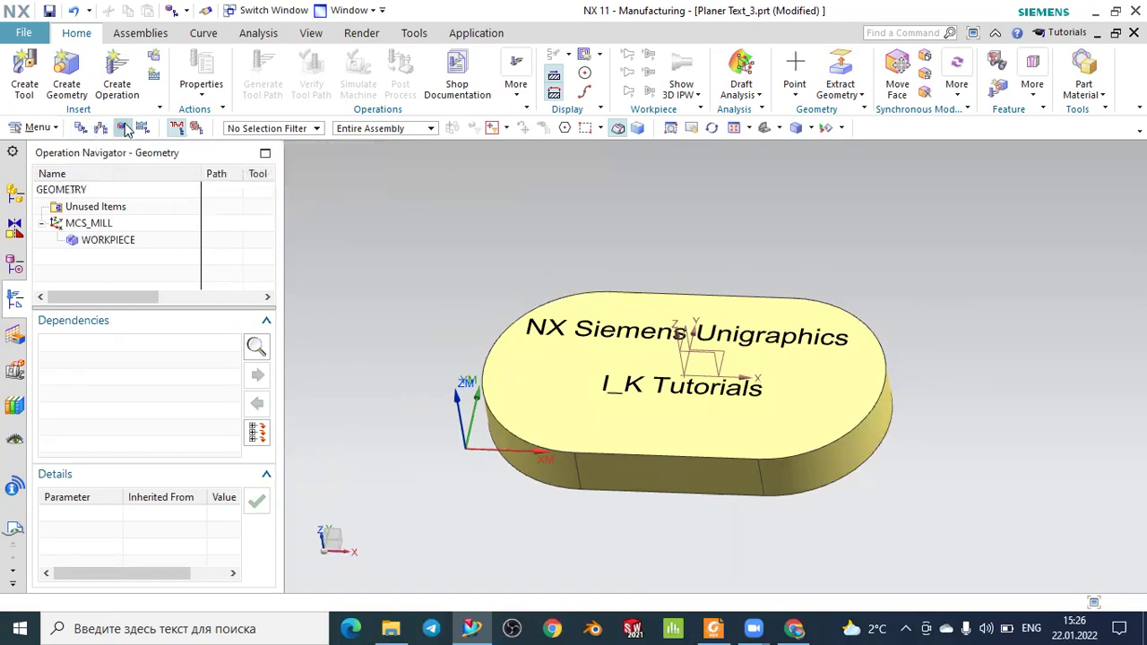
double_click(86, 225)
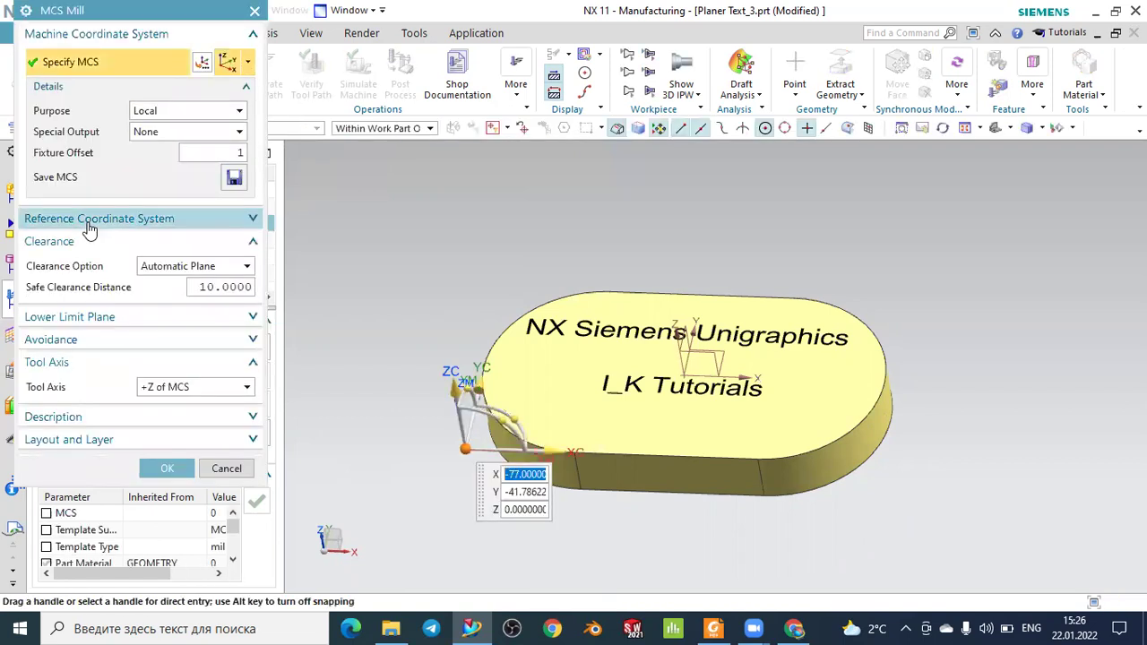
middle_drag(420, 389, 408, 359)
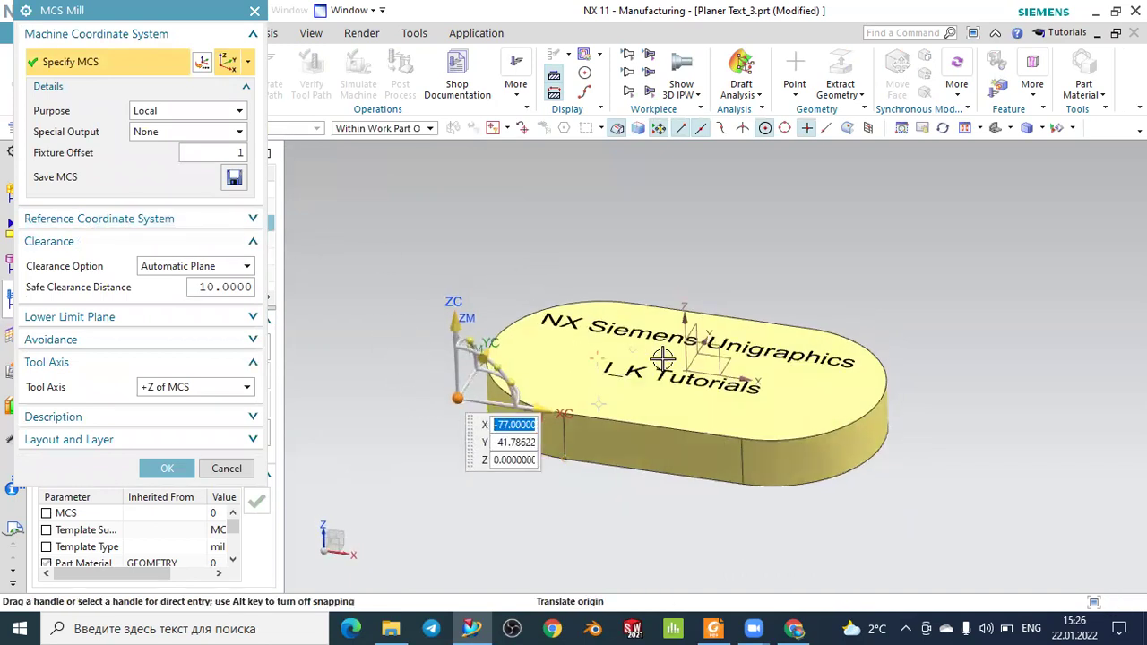
scroll(663, 358, up, 2)
click(732, 395)
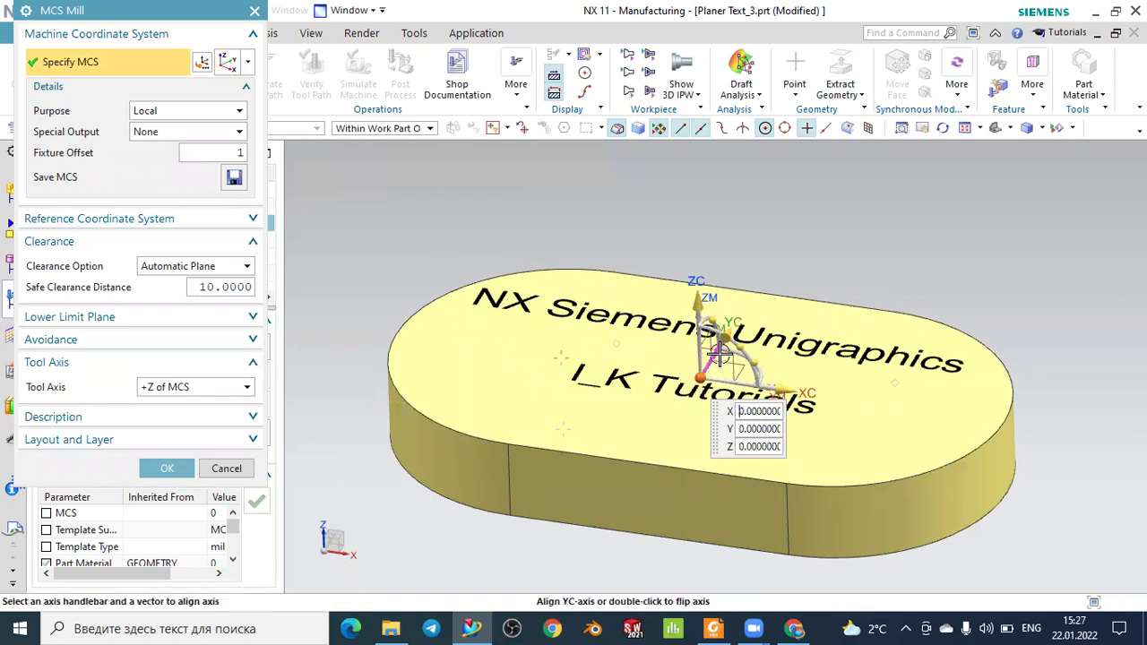
scroll(545, 382, down, 2)
middle_drag(457, 391, 603, 367)
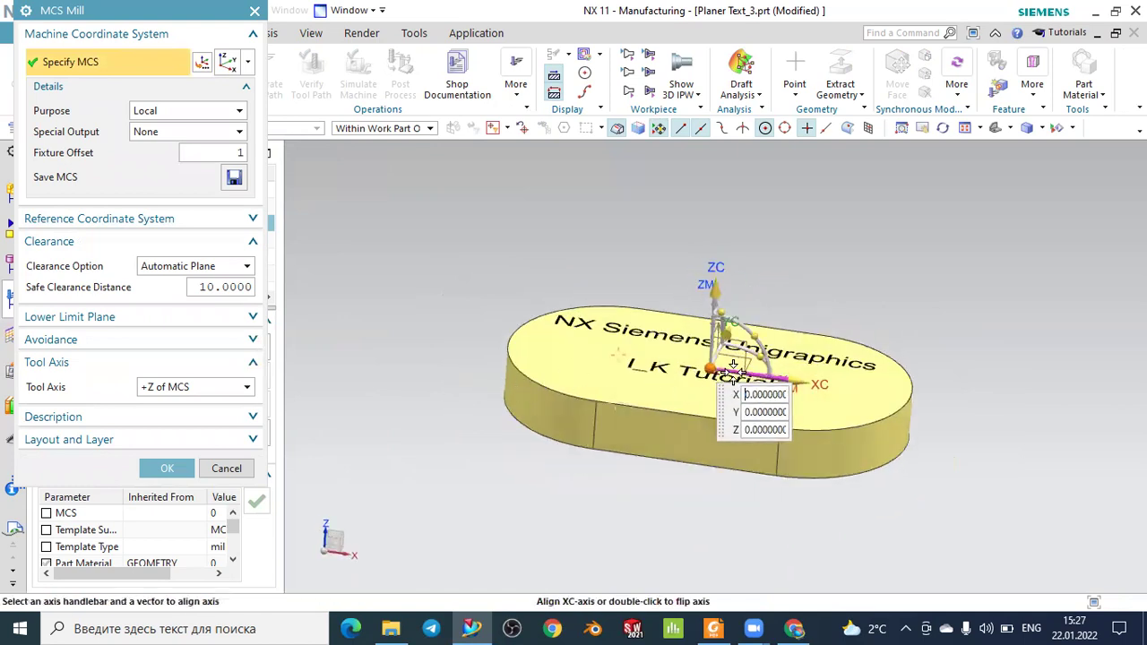
click(165, 469)
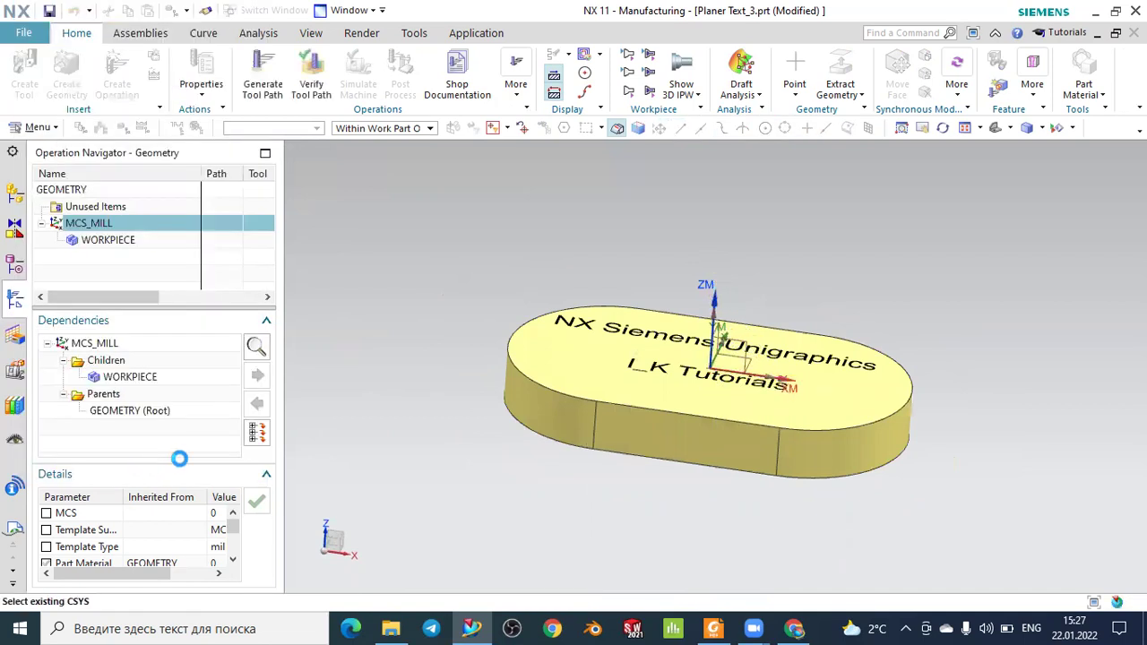
- Edit the WORKPIECE under MCS_MILL and specify the solid block body as its part geometry
scroll(737, 358, up, 2)
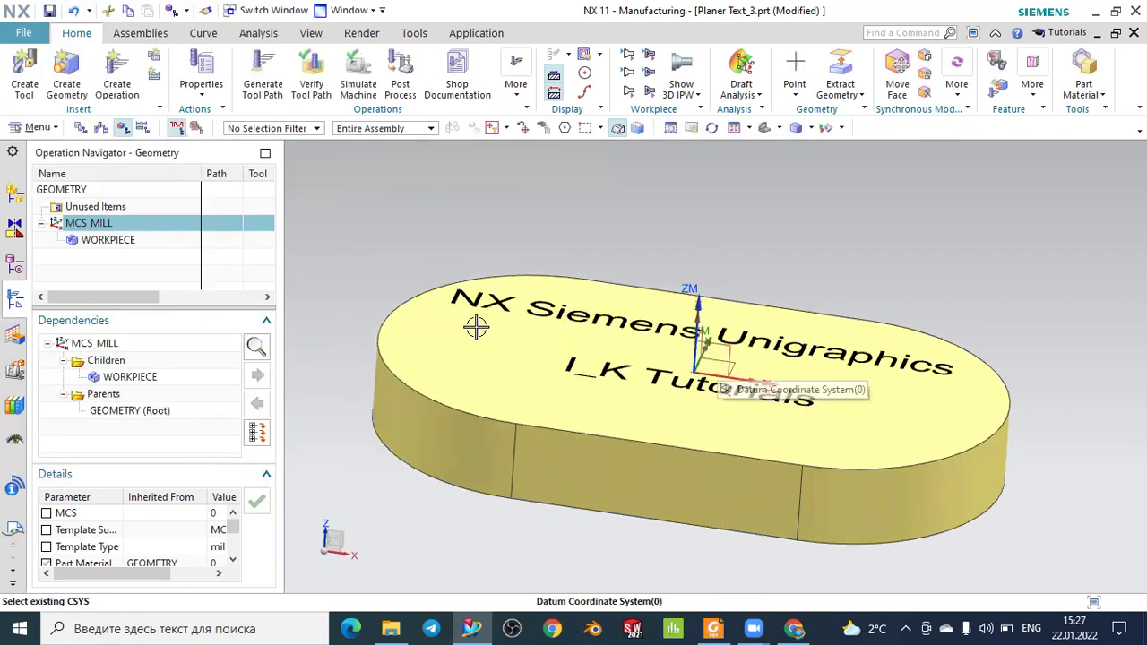
click(121, 245)
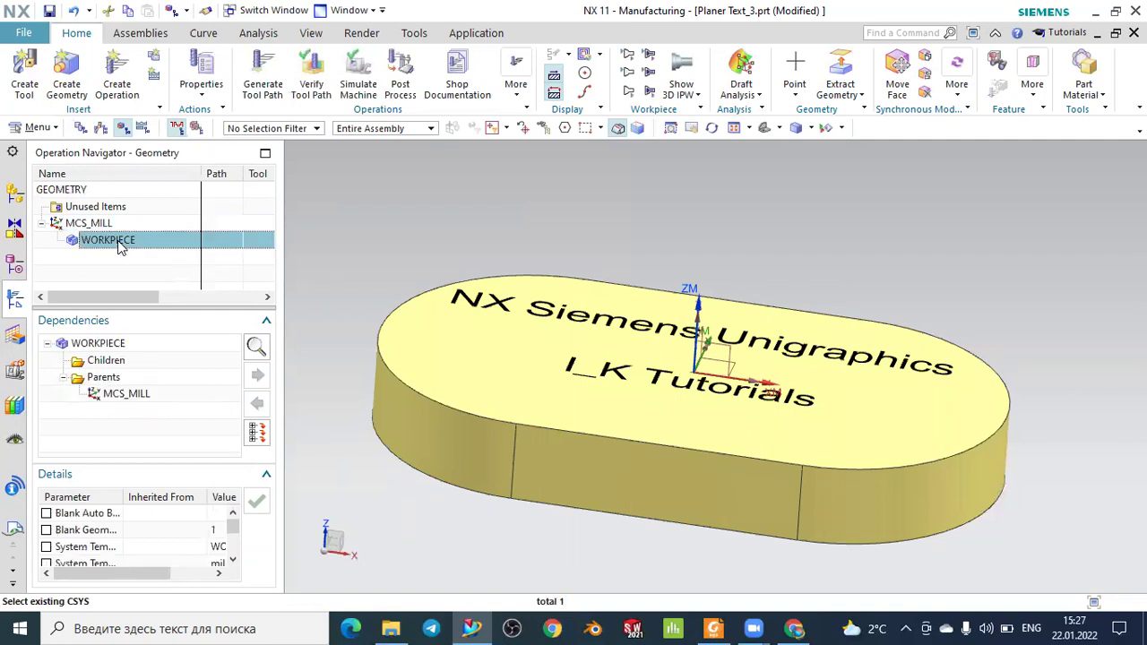
double_click(119, 242)
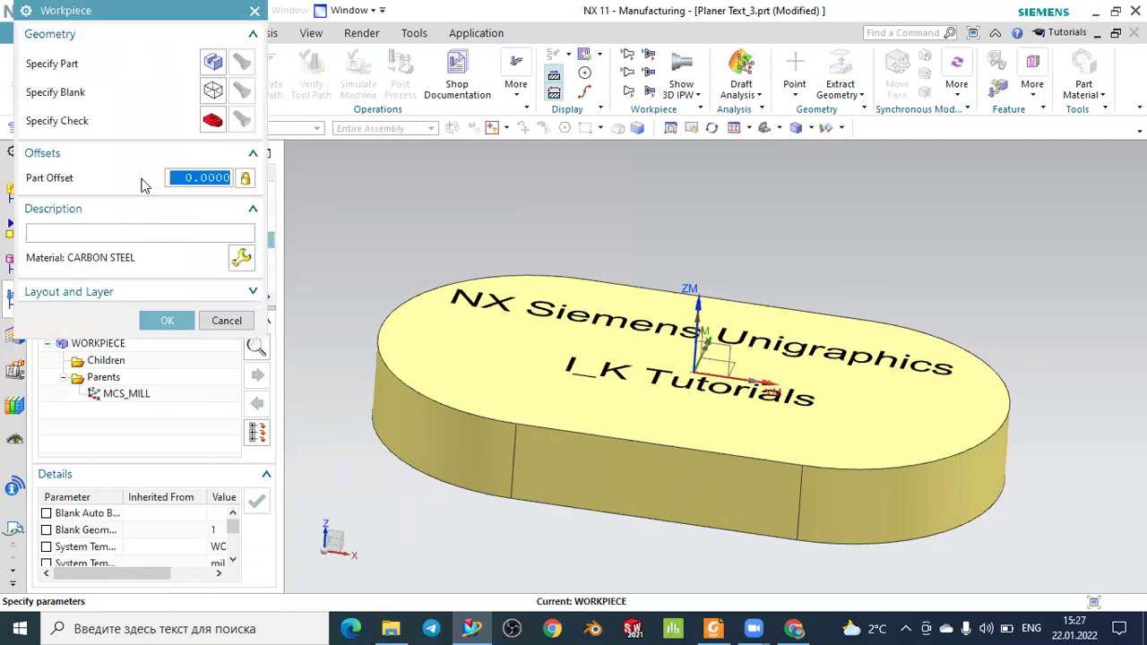
click(213, 64)
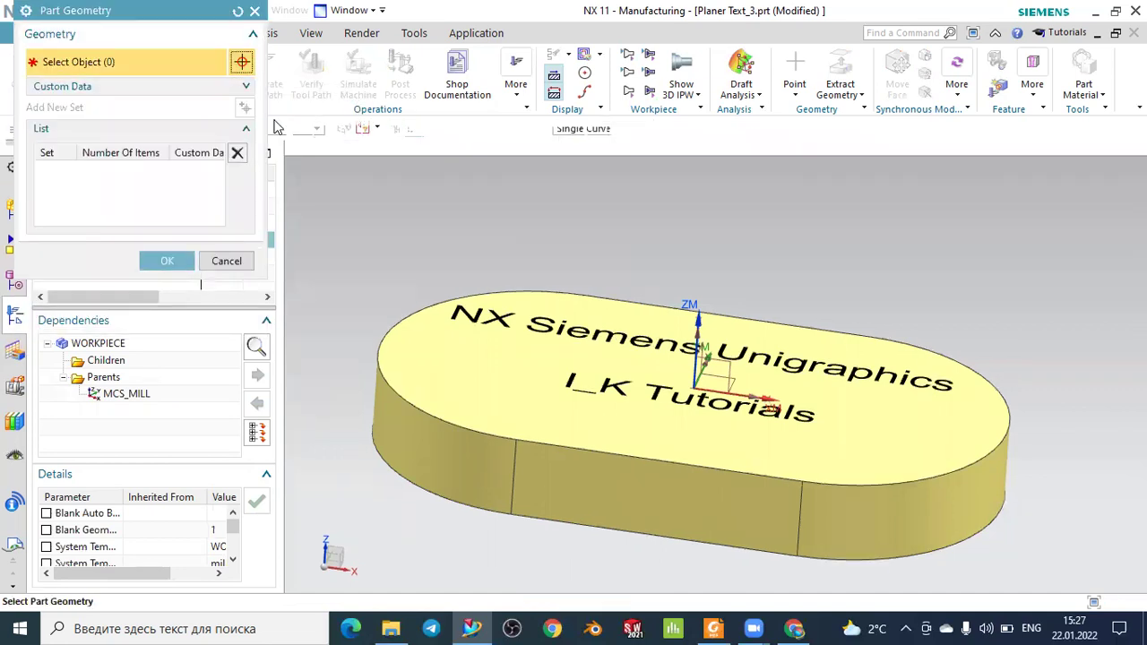
click(475, 363)
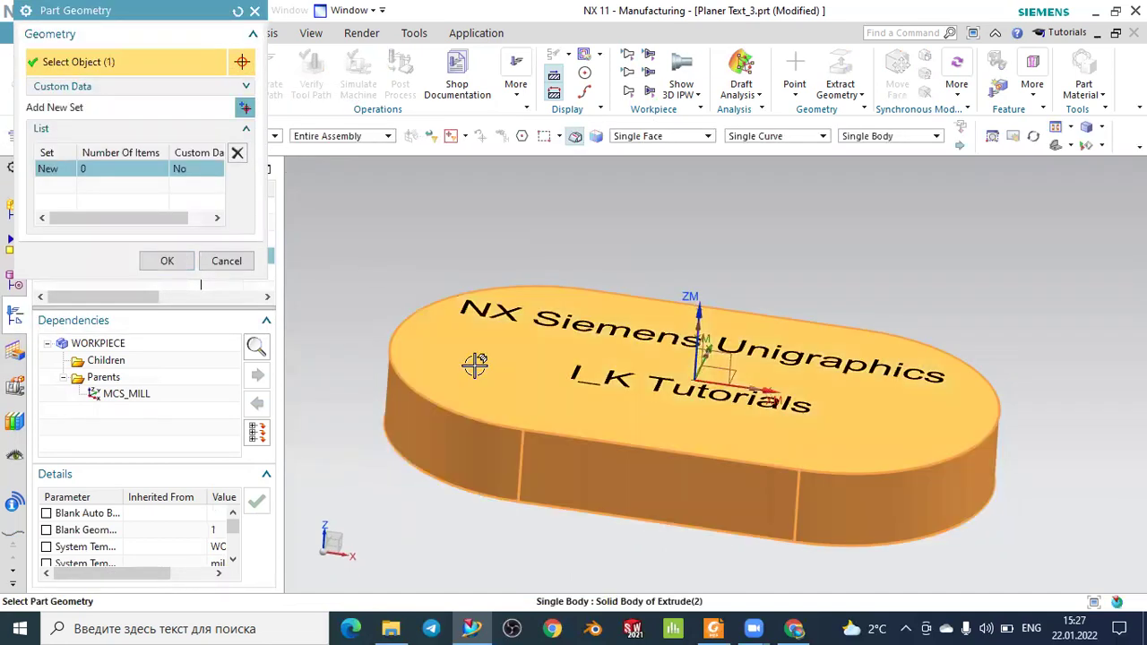
click(164, 283)
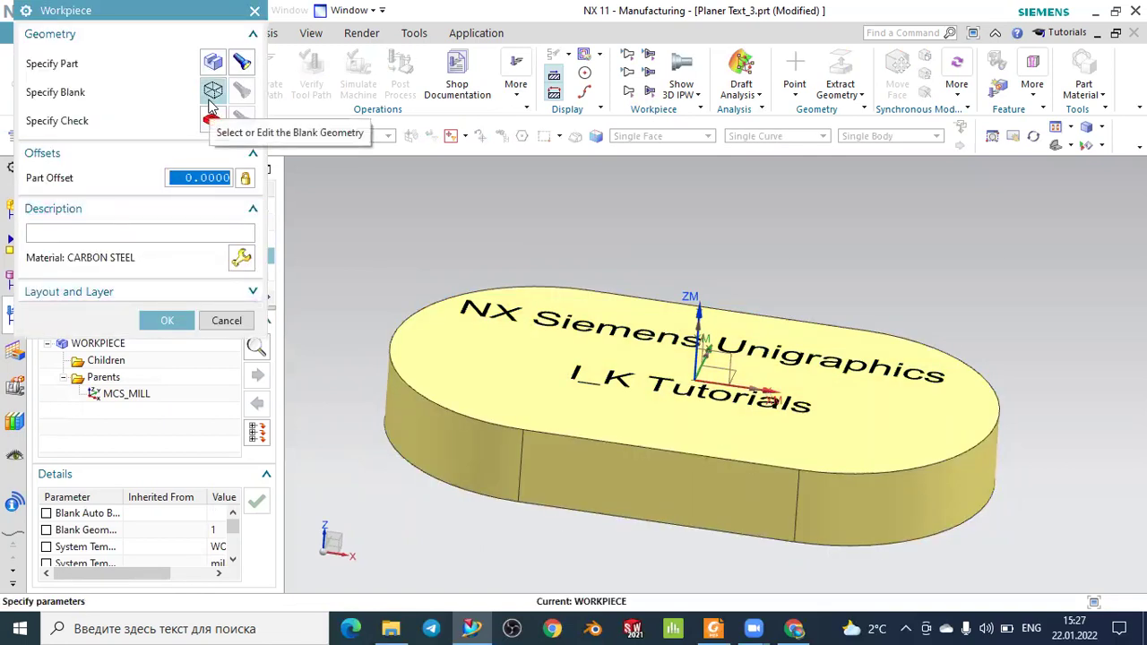
- Specify the workpiece blank as a Bounding Block, display the part and blank geometry, and accept the workpiece
click(211, 95)
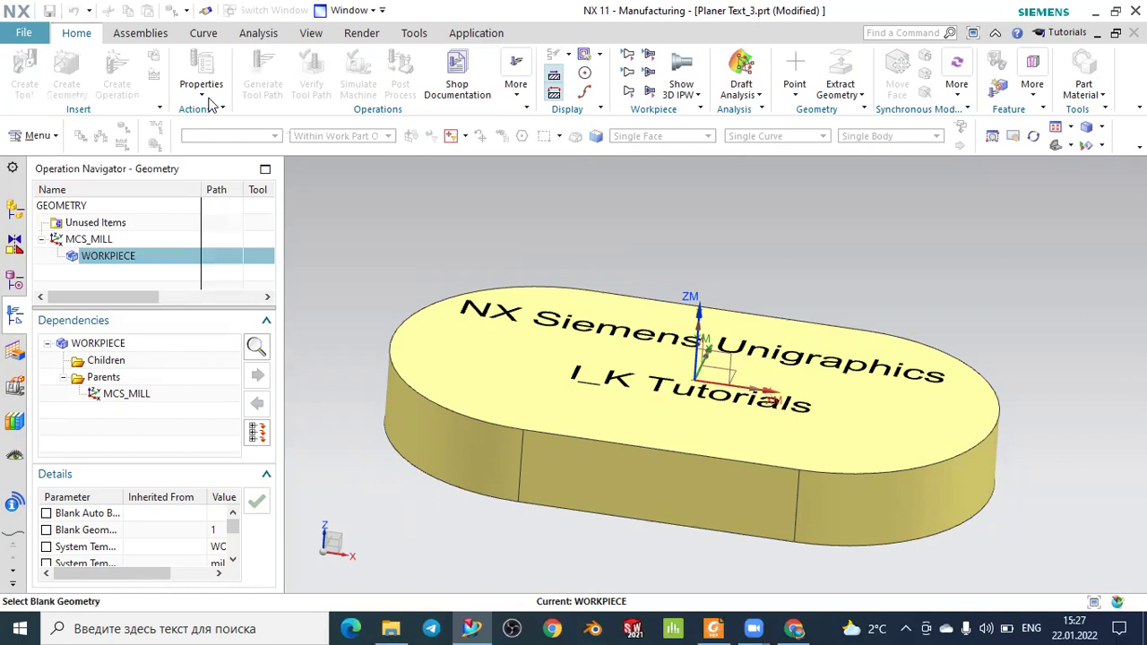
click(100, 59)
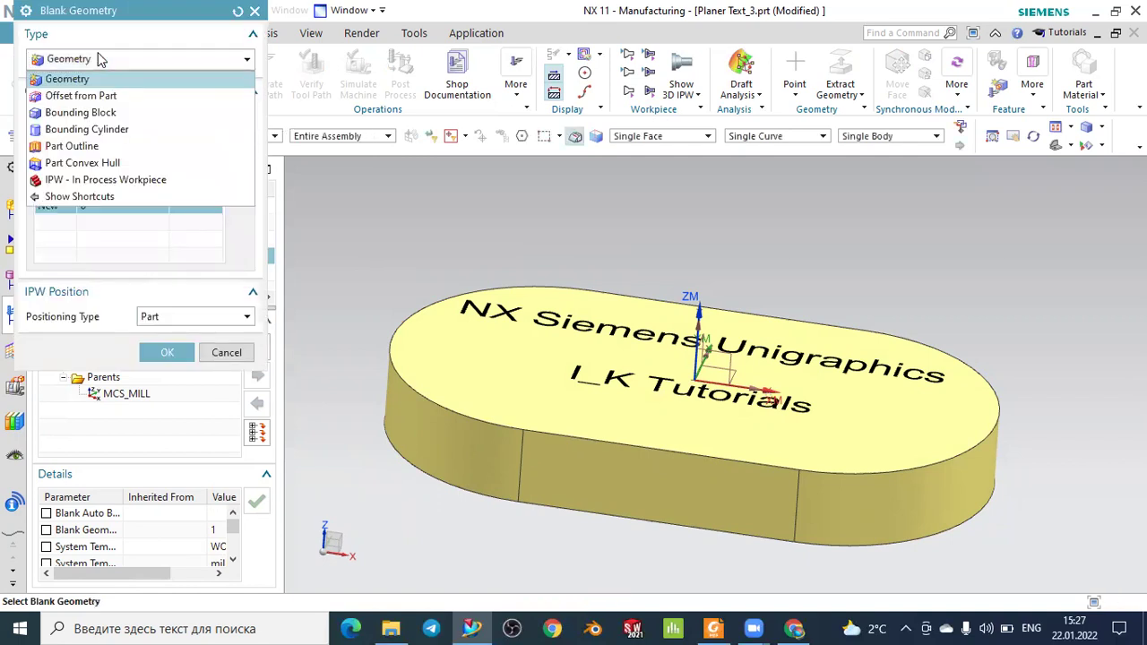
click(102, 113)
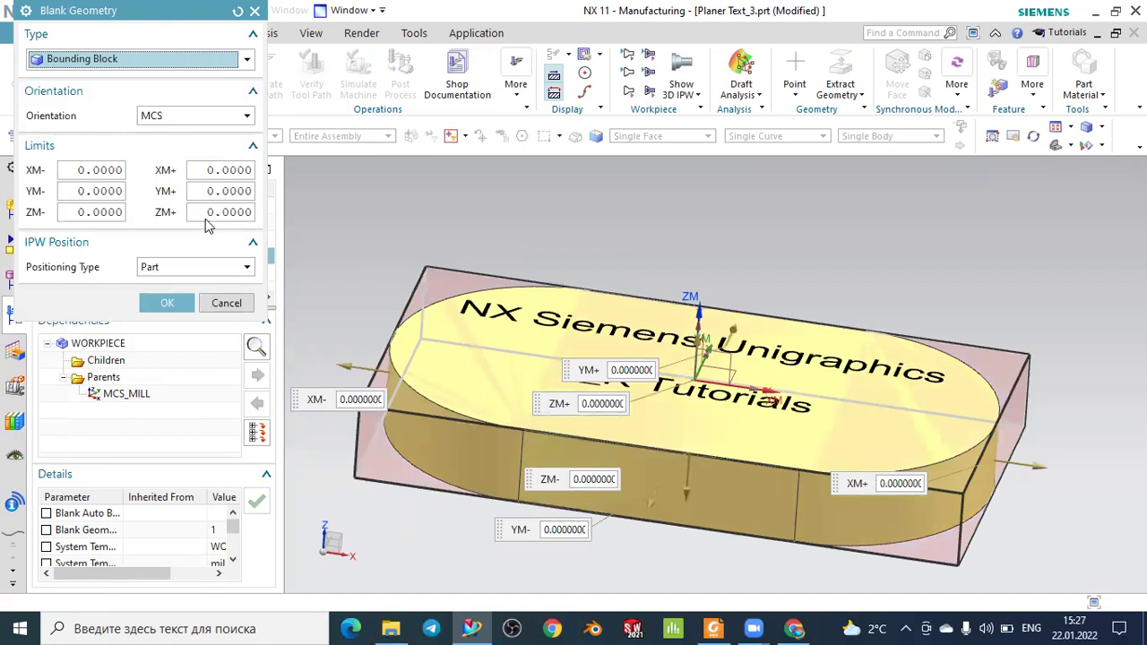
click(168, 303)
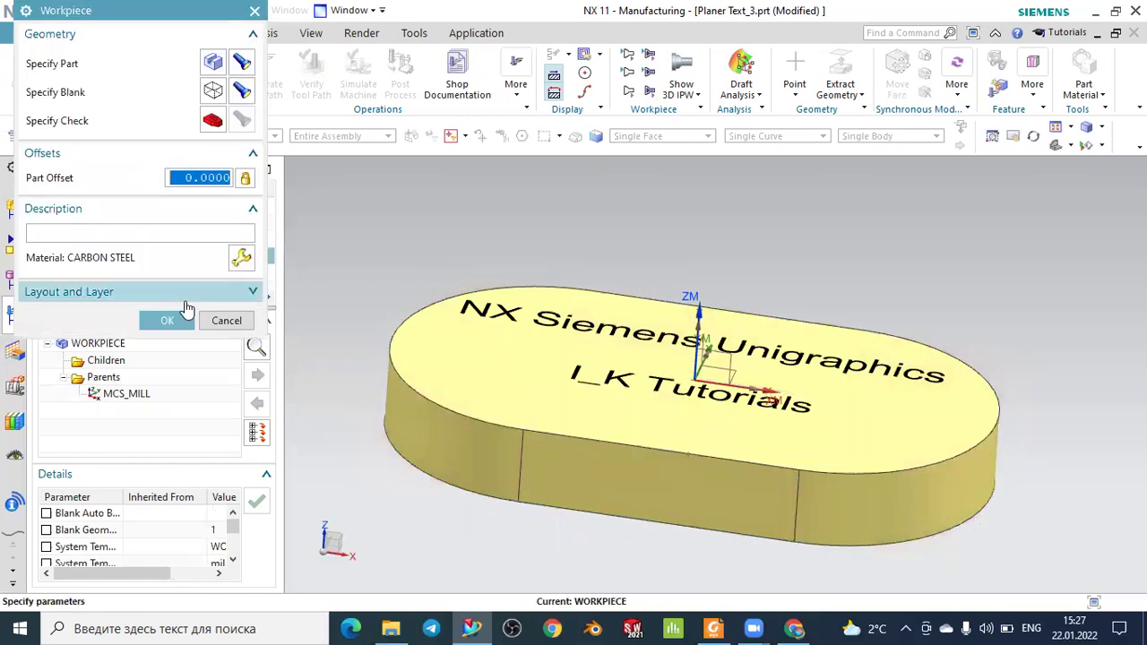
click(240, 62)
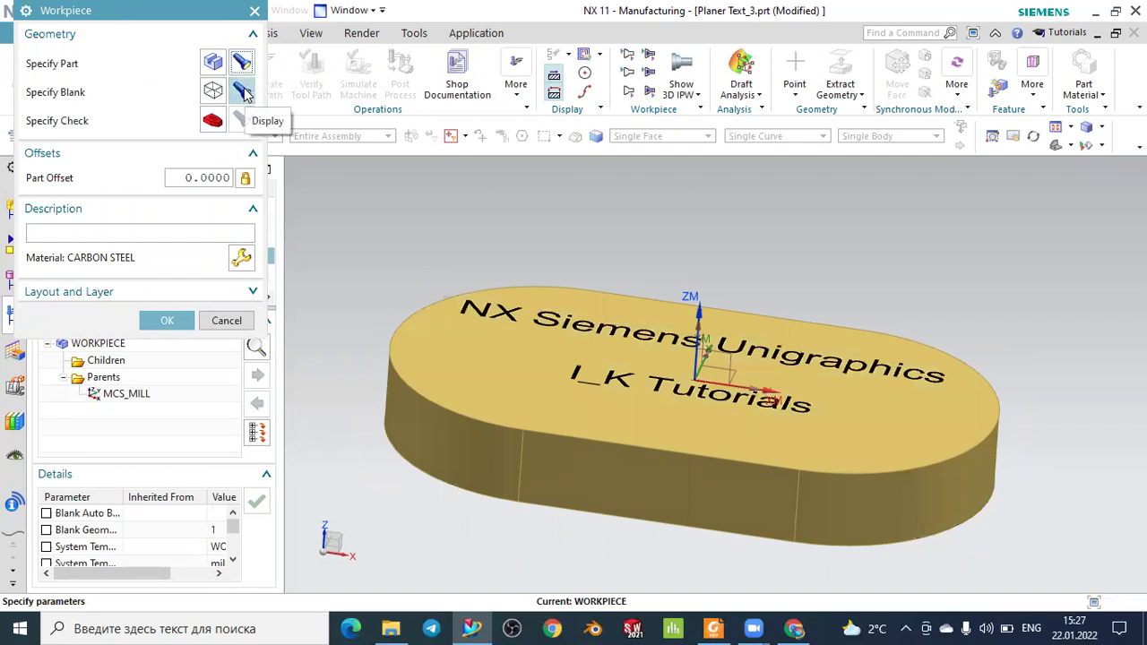
click(242, 92)
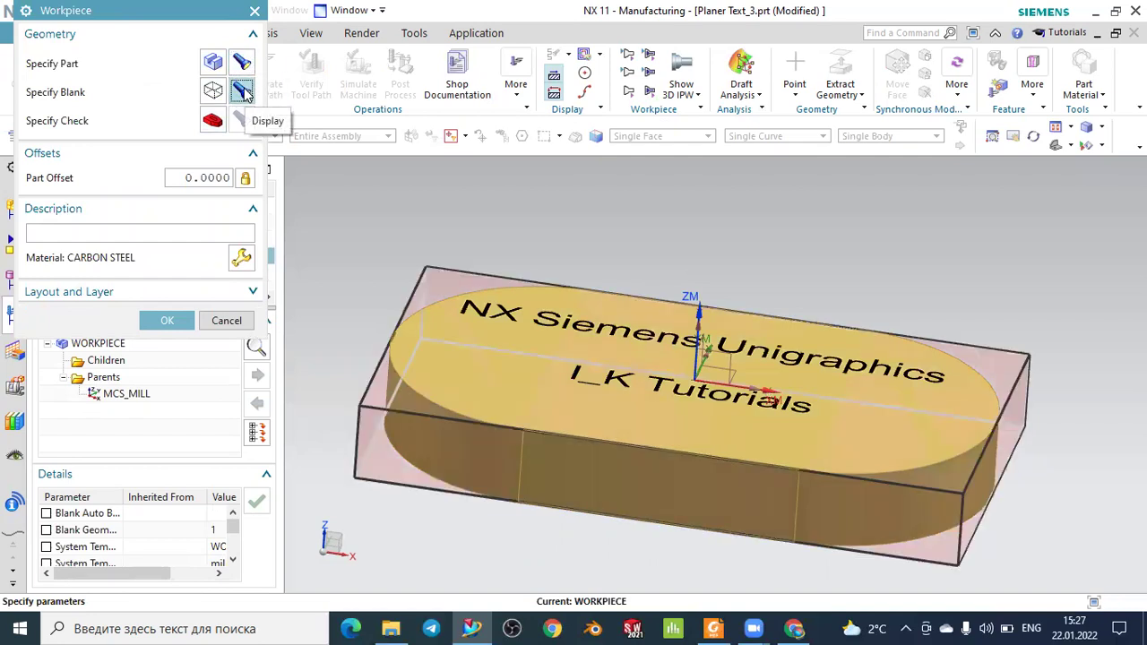
click(167, 320)
- Create a mill_planar tool of subtype MILL named MILL and set its diameter to 2
scroll(833, 216, down, 1)
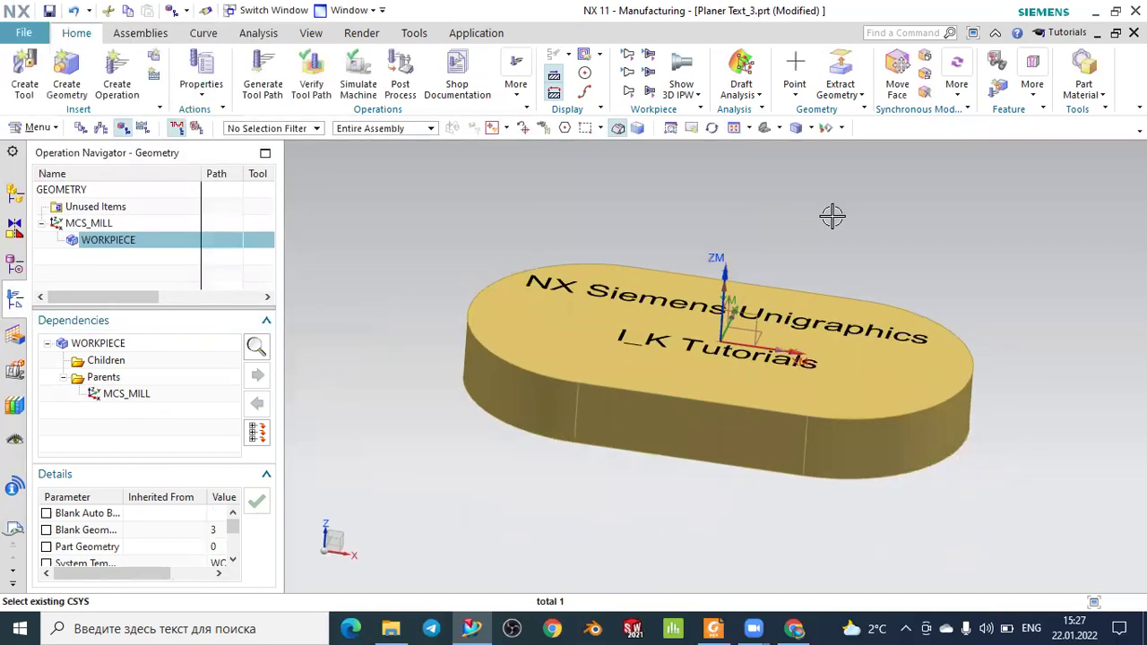
middle_drag(832, 216, 848, 244)
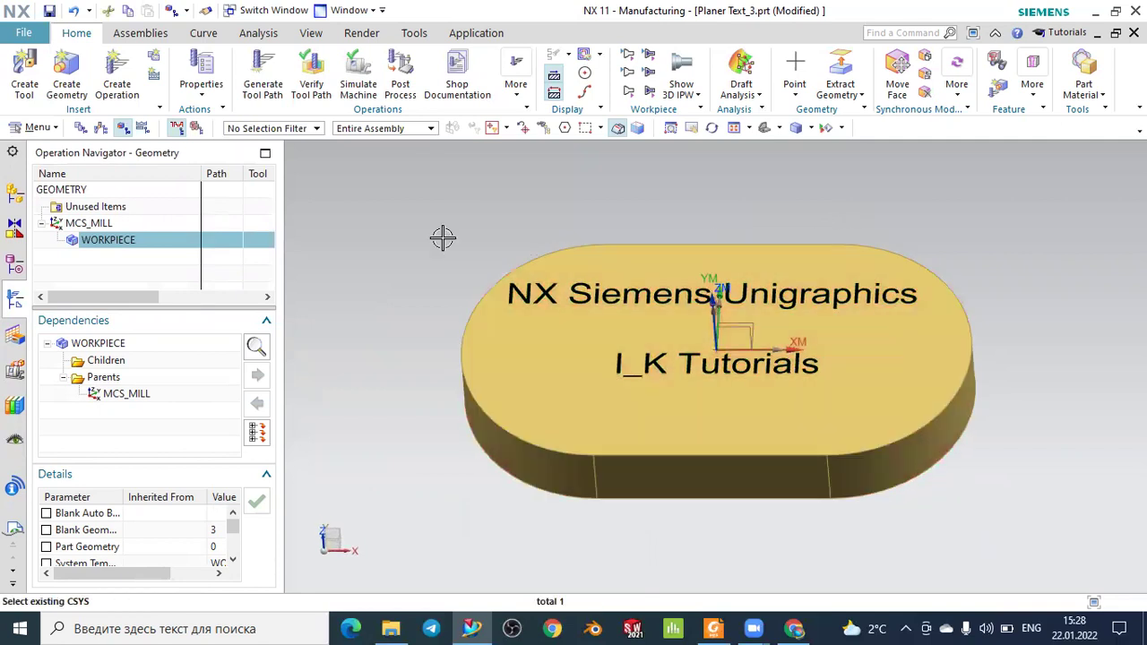
click(21, 75)
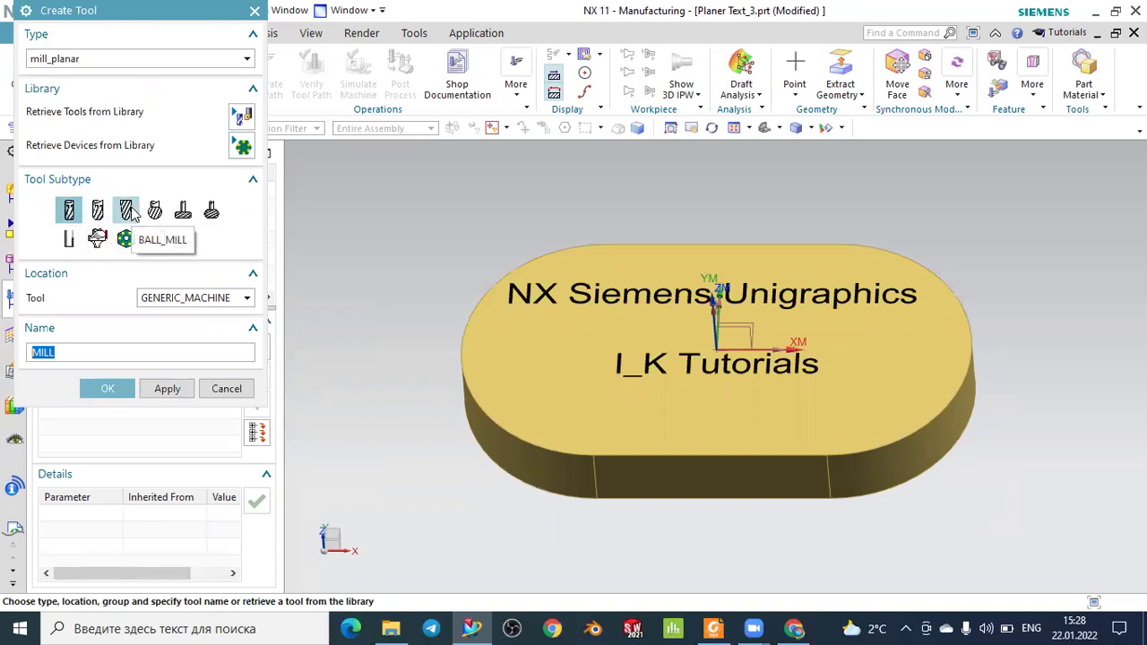
click(68, 352)
click(117, 389)
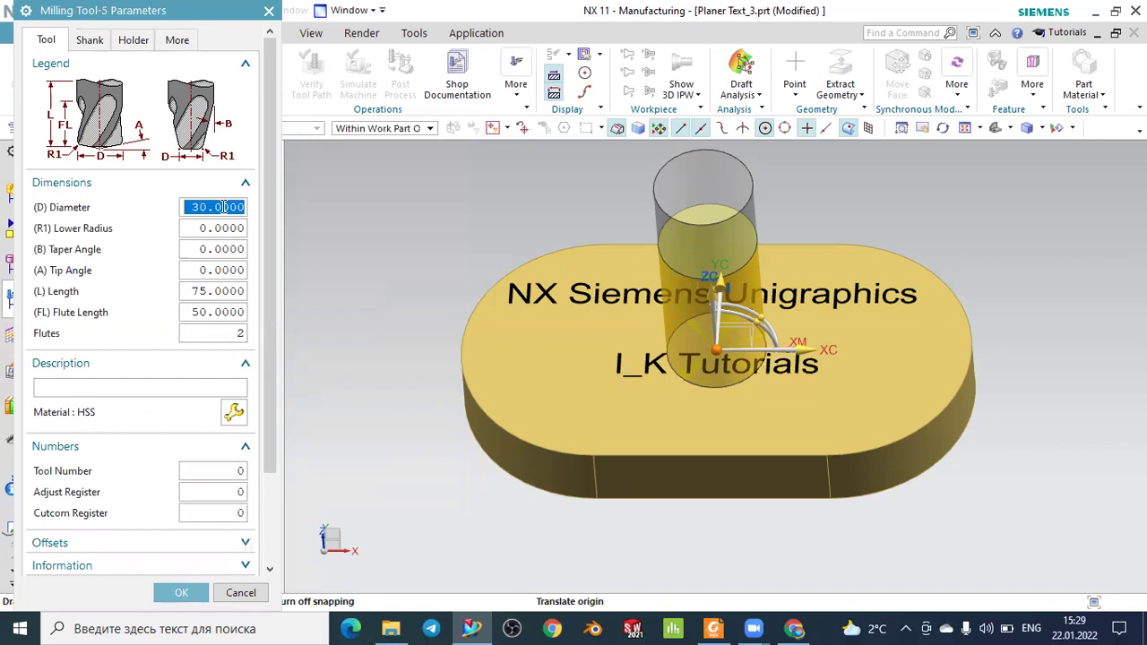
text(2)
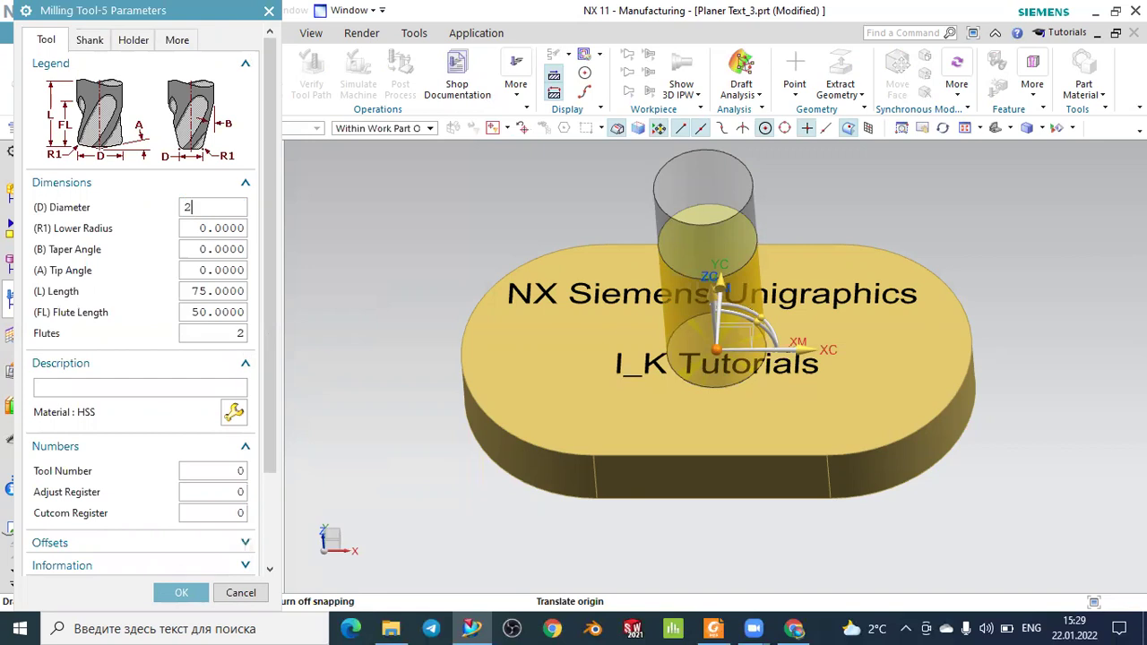
click(229, 228)
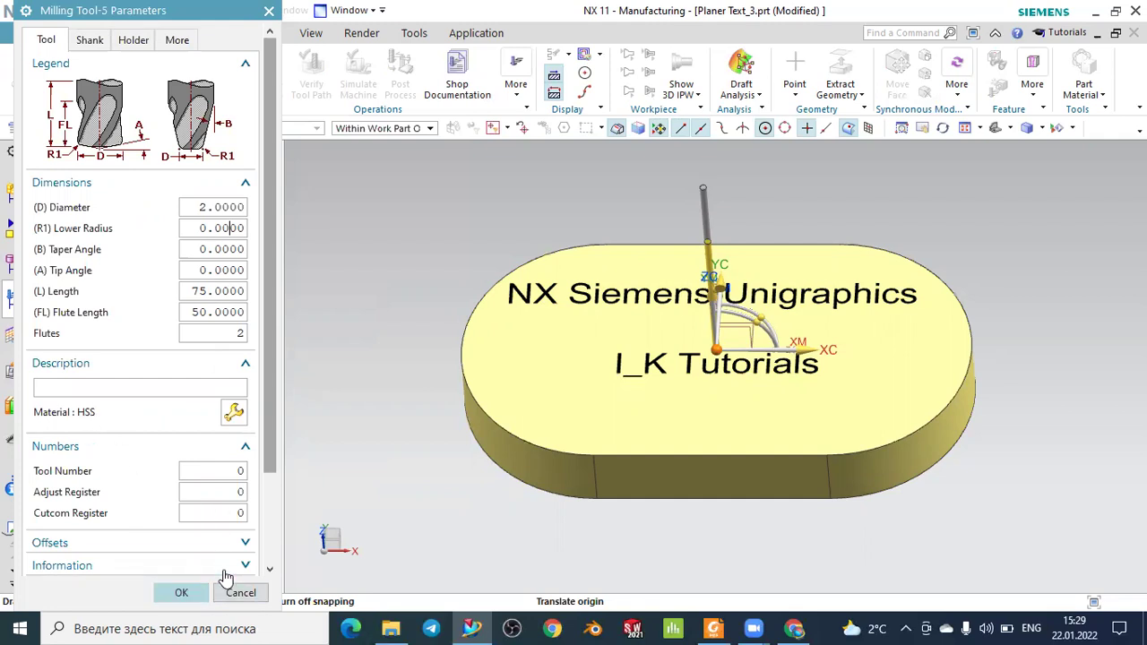
- Enable the shank definition for the milling tool, open its holder settings, and finish the tool
click(89, 40)
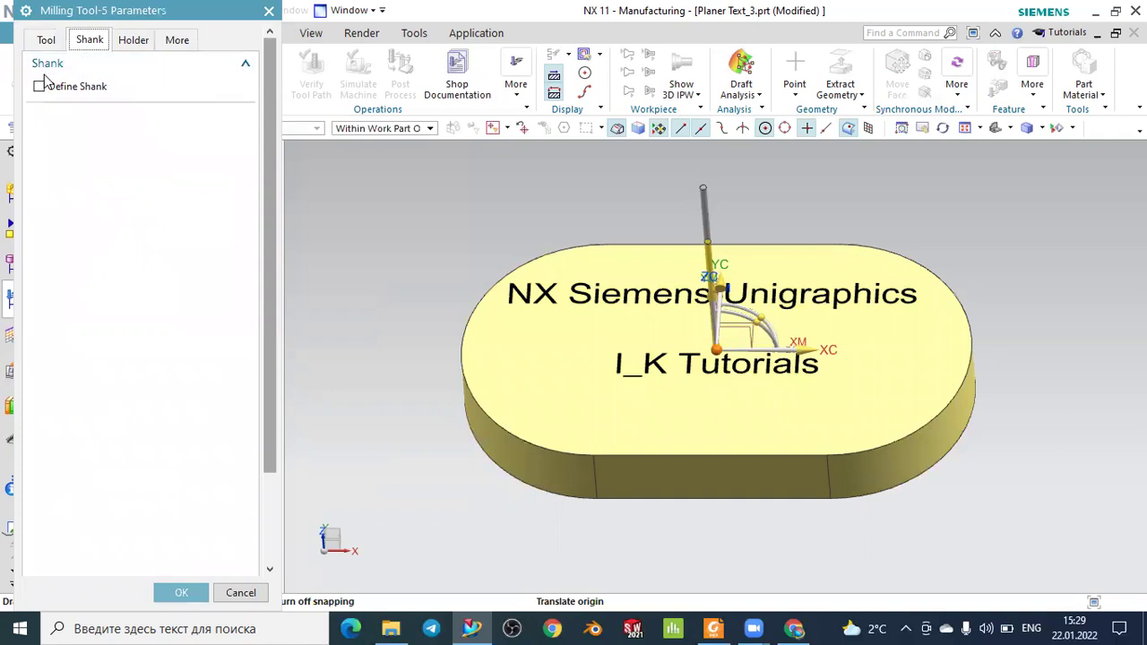
click(39, 86)
click(133, 39)
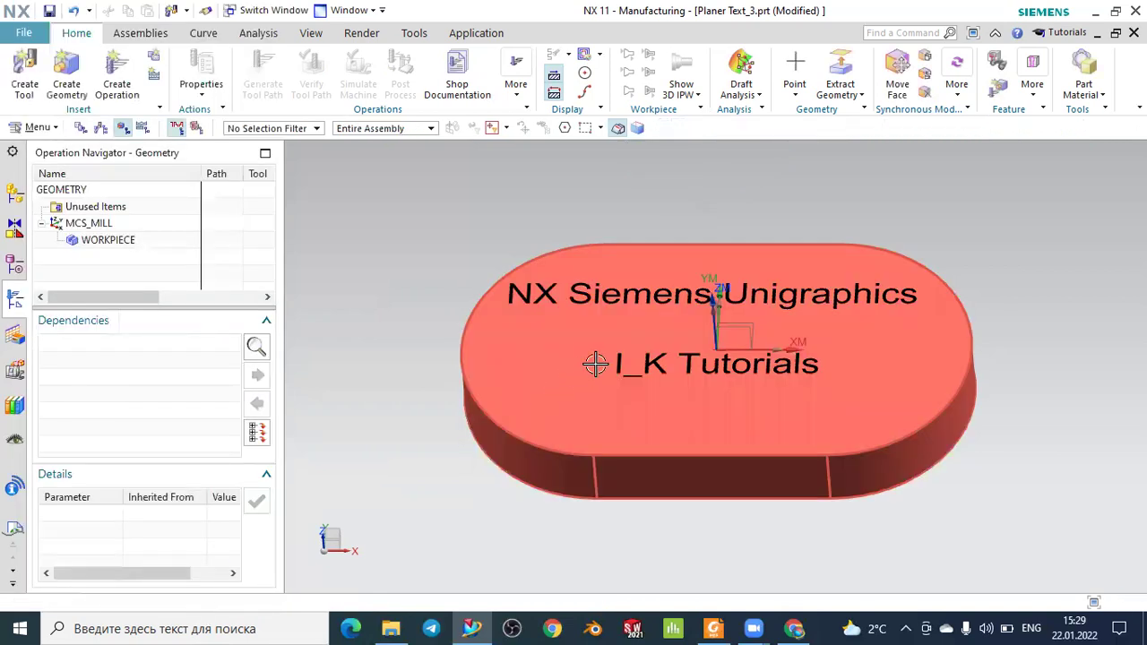
- Show the machine tool view in the Operation Navigator and rename the MILL tool to MILL_D2
scroll(595, 364, down, 2)
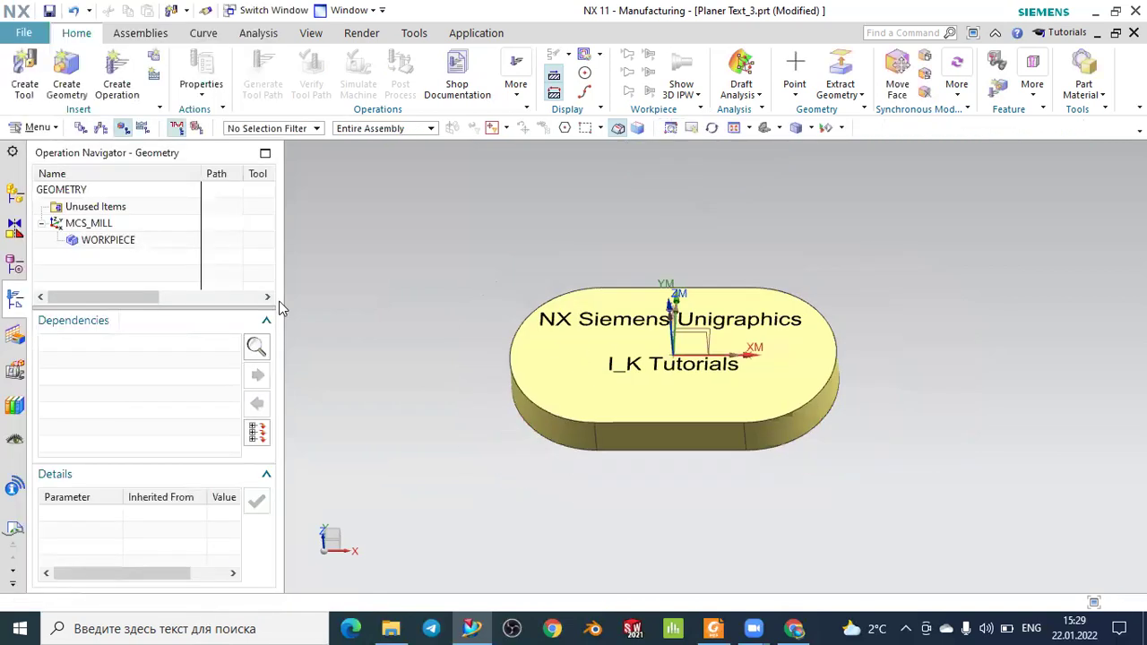
click(103, 129)
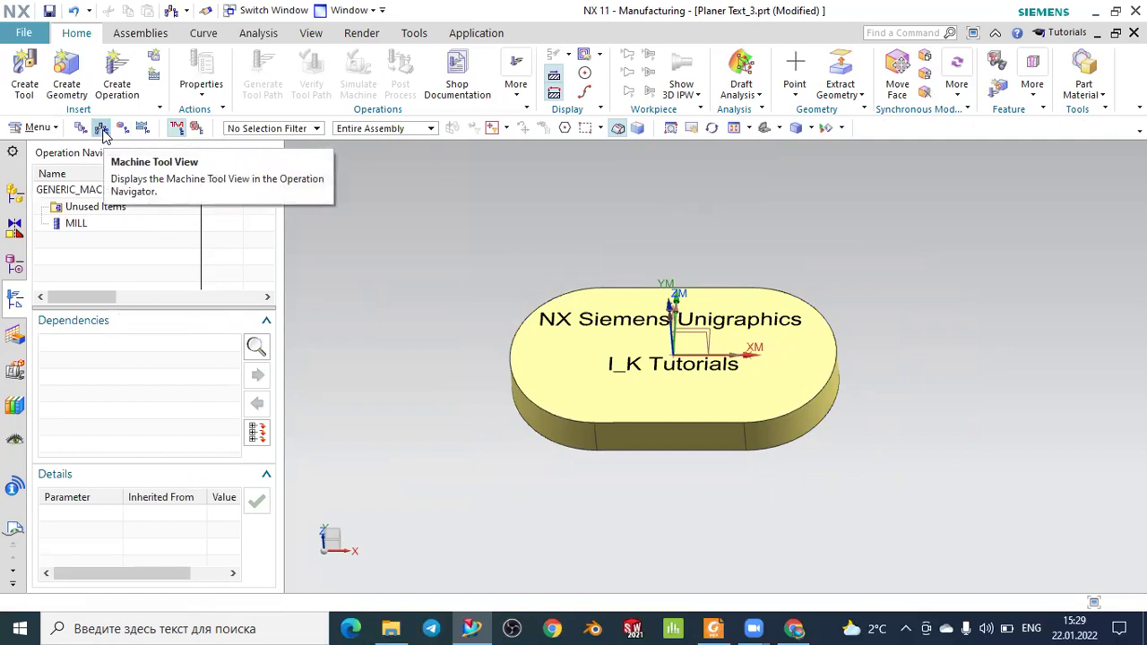
click(79, 228)
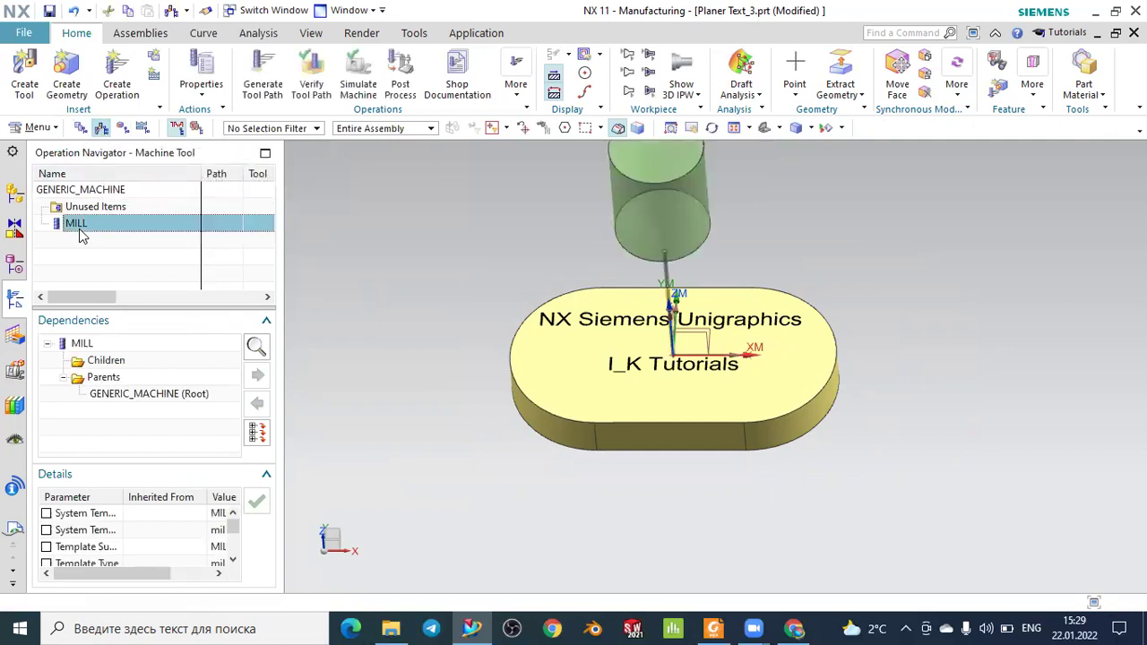
right_click(79, 229)
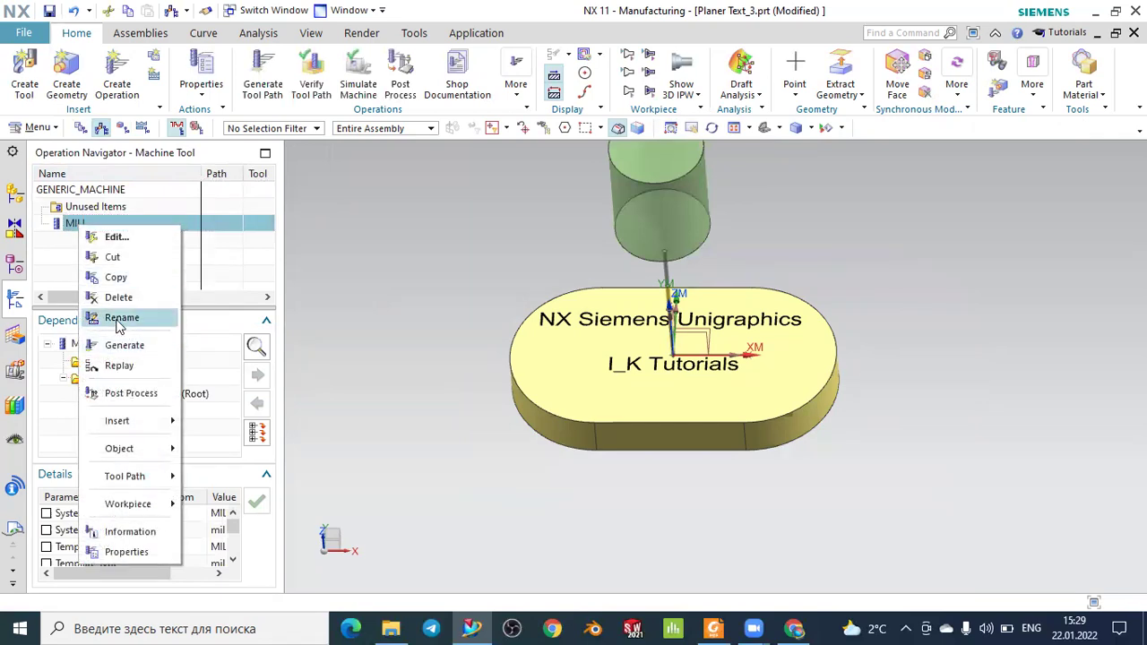
click(122, 317)
click(112, 227)
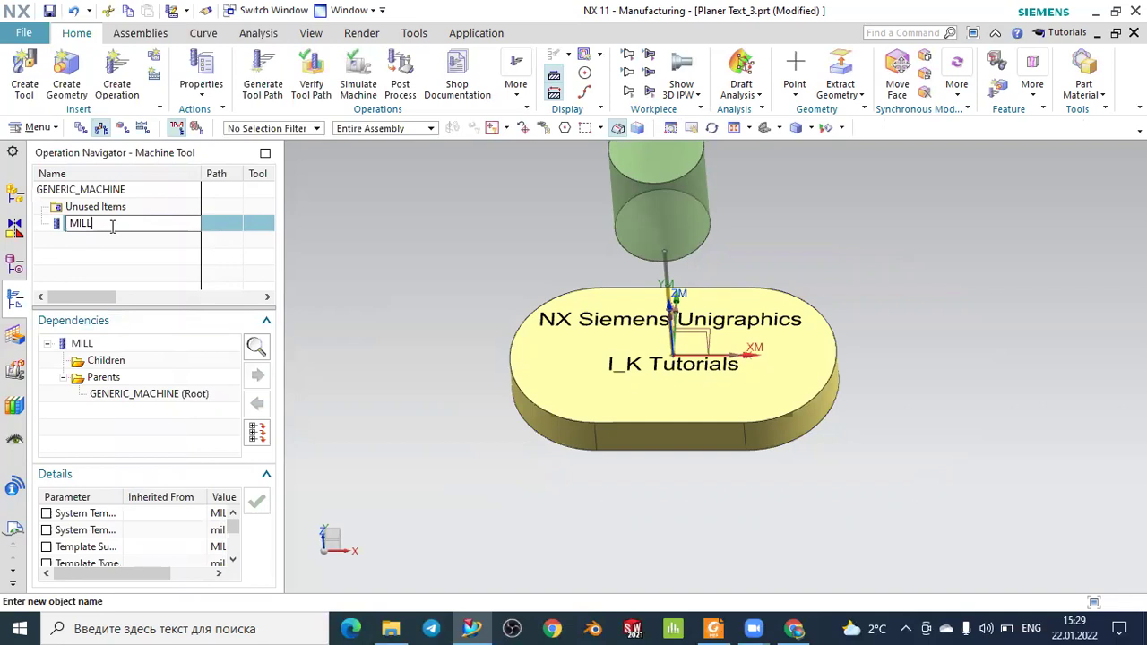
text(_D2)
key(Return)
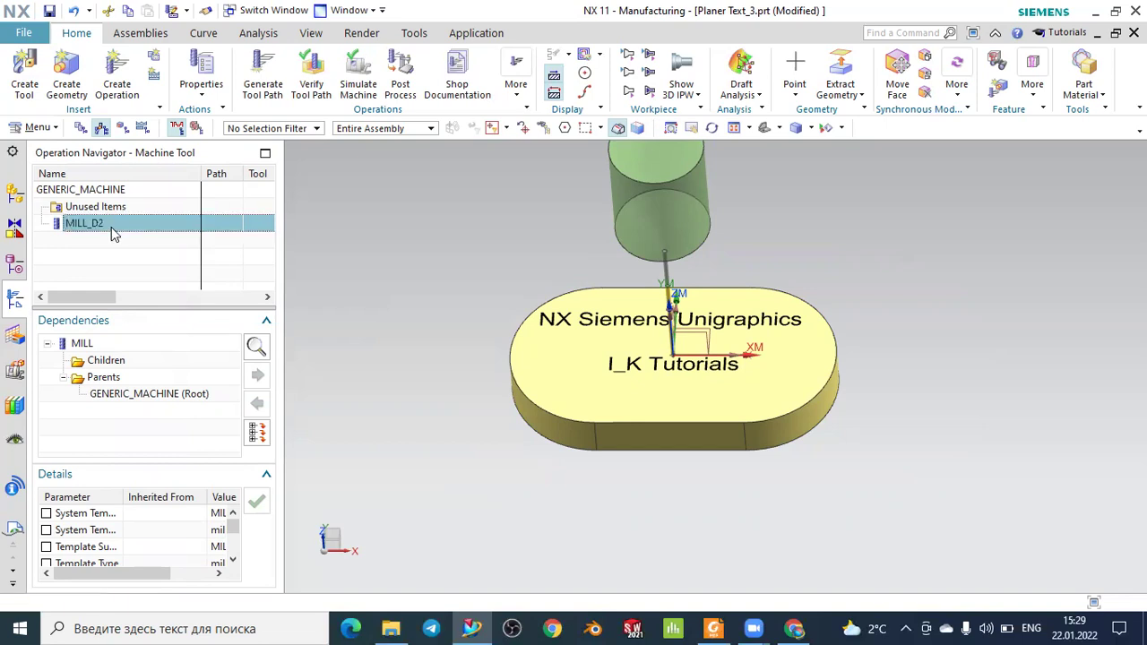
- Start a mill_planar operation of subtype Planar Text in program PROGRAM with tool MILL_D2
mouse_move(879, 277)
middle_down()
mouse_move(899, 215)
mouse_move(847, 269)
mouse_move(911, 254)
mouse_move(888, 257)
middle_up()
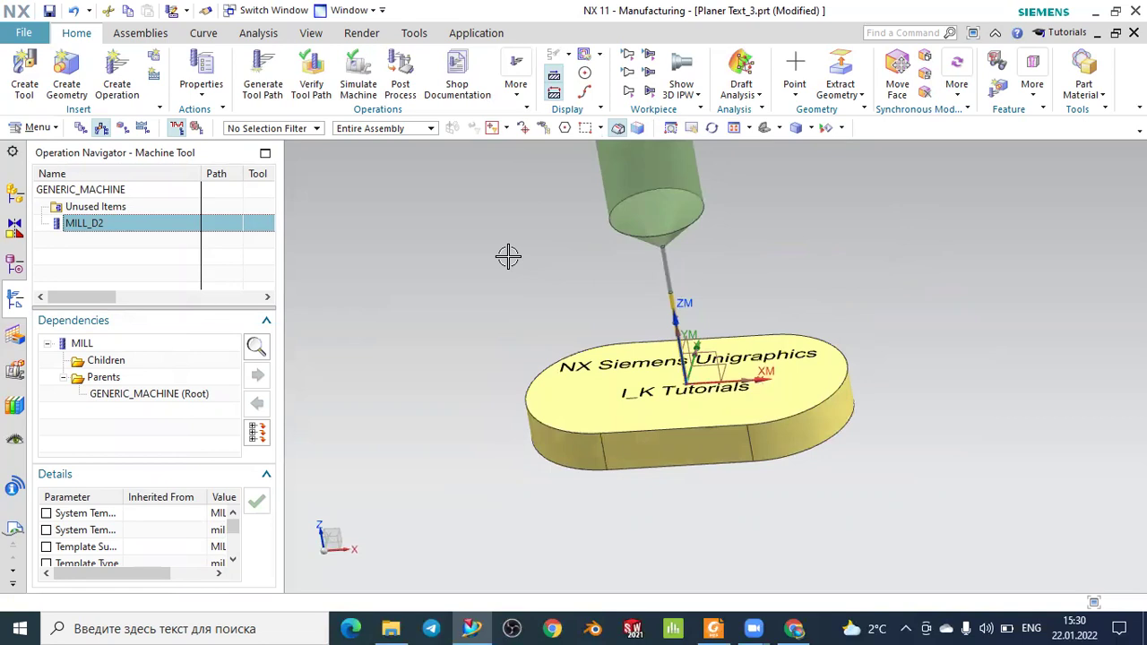
click(116, 70)
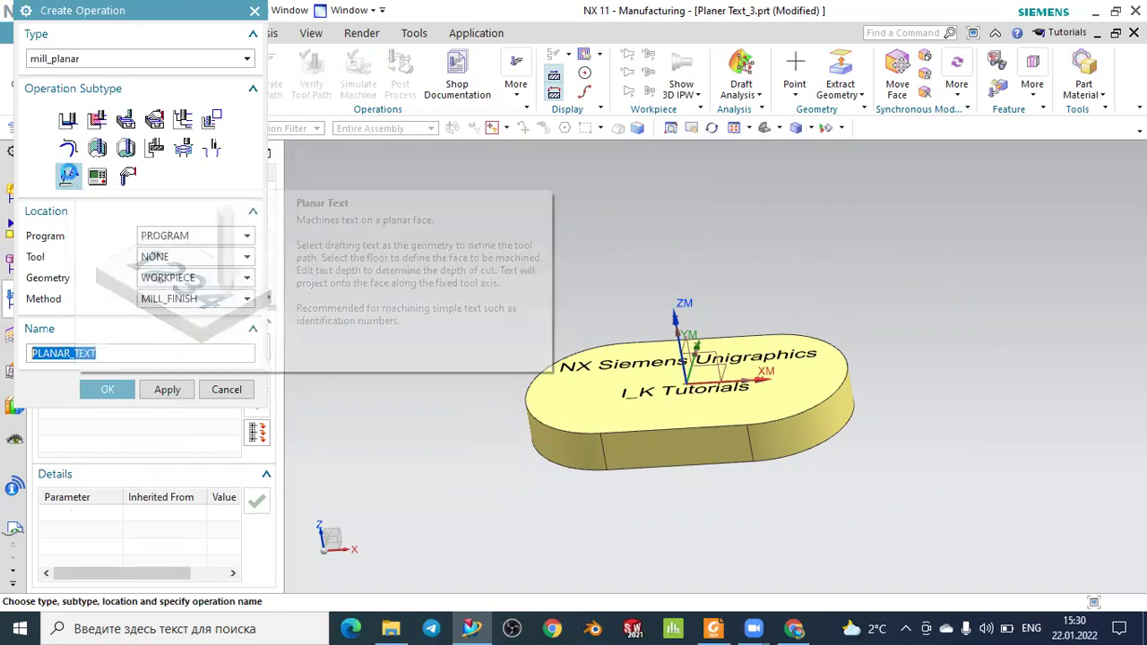
click(180, 239)
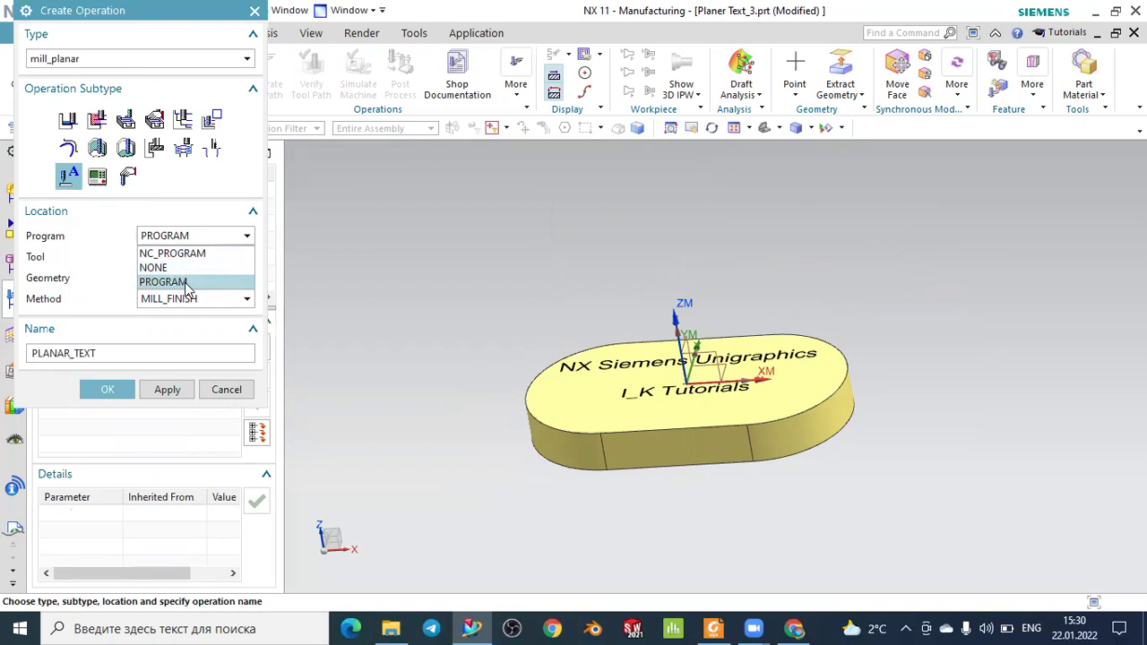
click(185, 283)
click(170, 258)
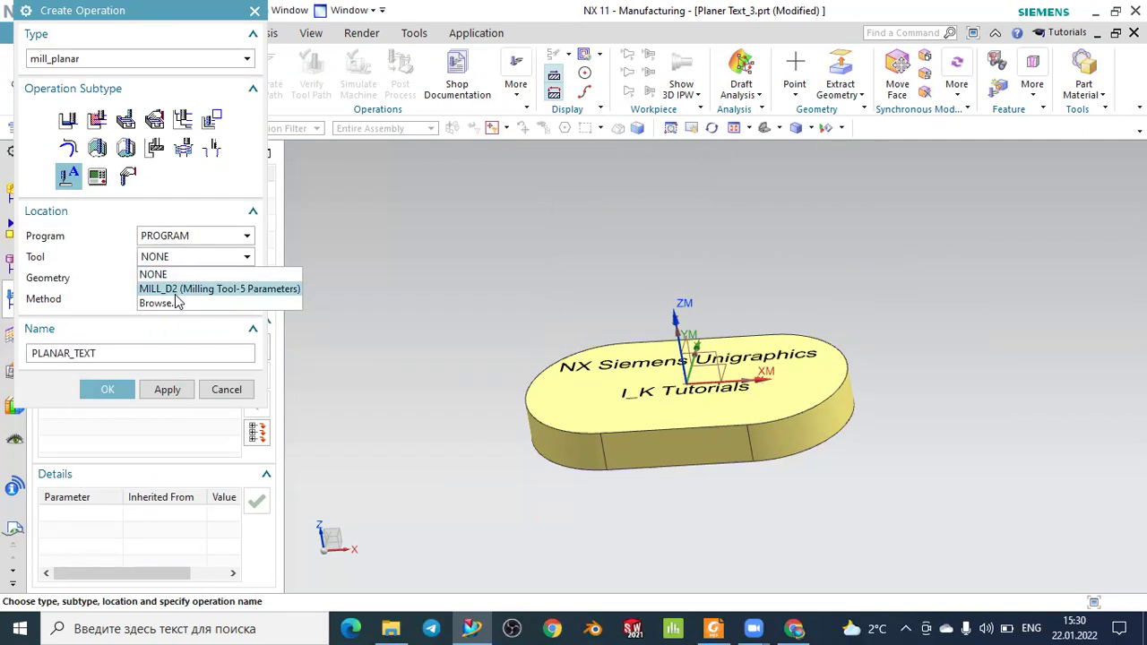
click(177, 289)
- Set the operation's geometry to WORKPIECE and method to MILL_FINISH, keep the name PLANAR_TEXT, and create it
click(171, 279)
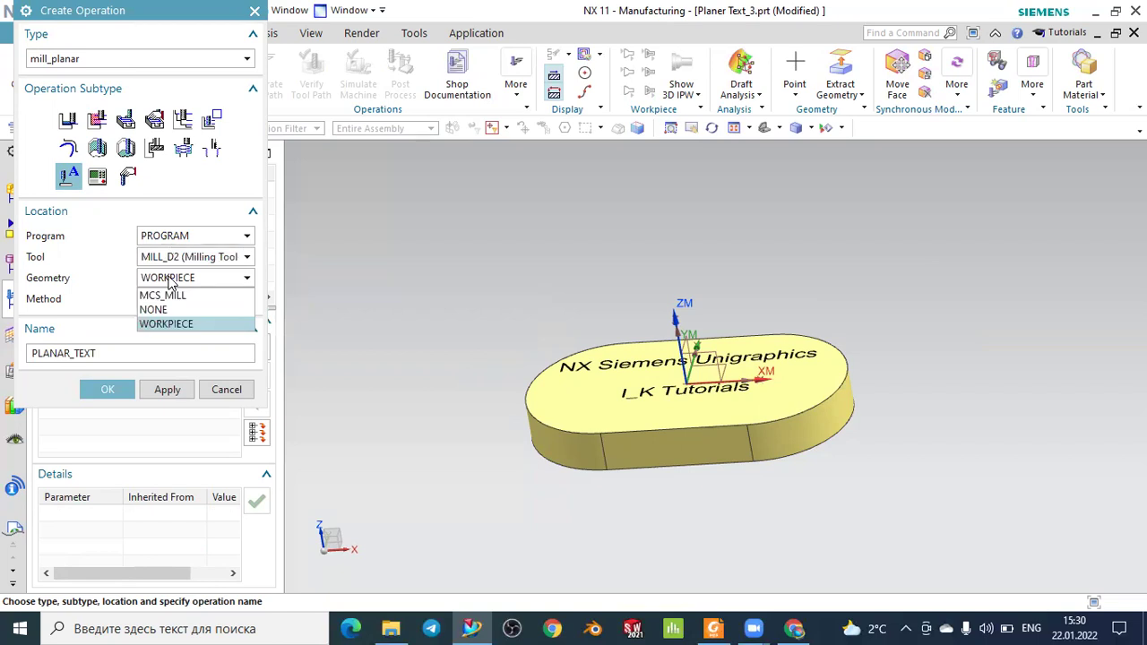
click(168, 324)
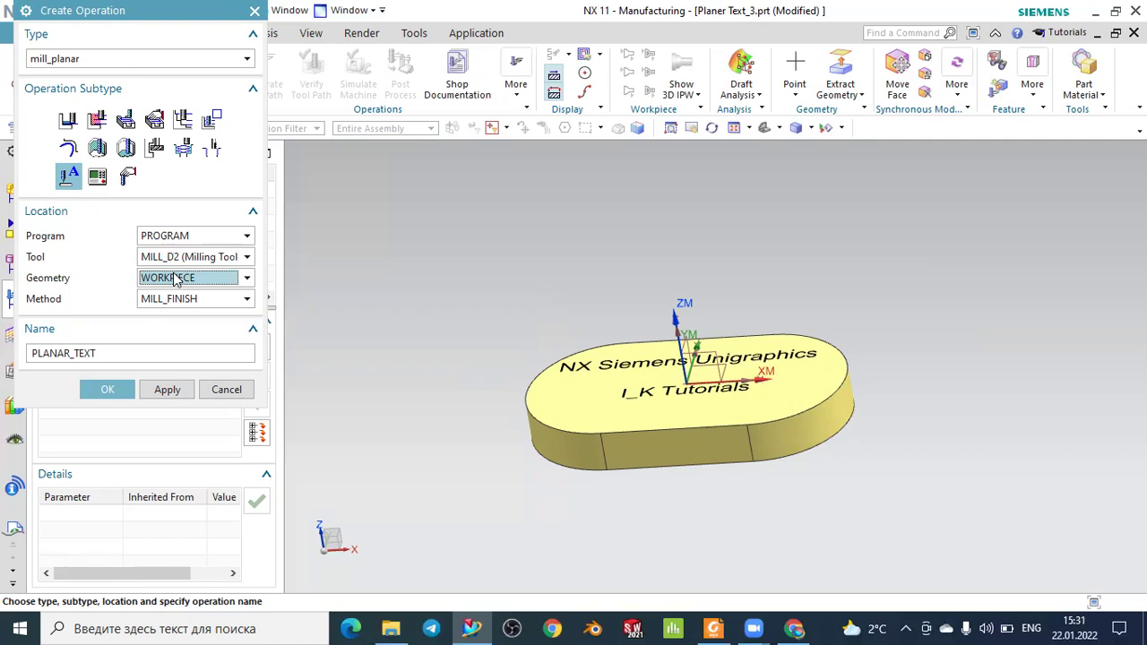
click(166, 303)
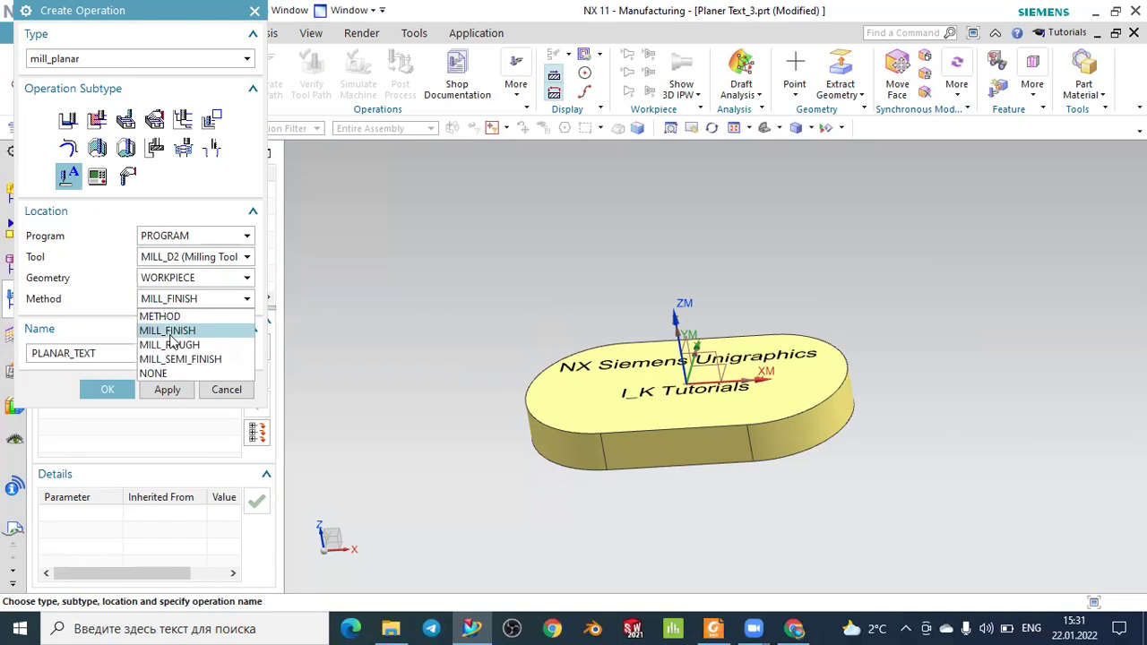
click(169, 331)
click(118, 353)
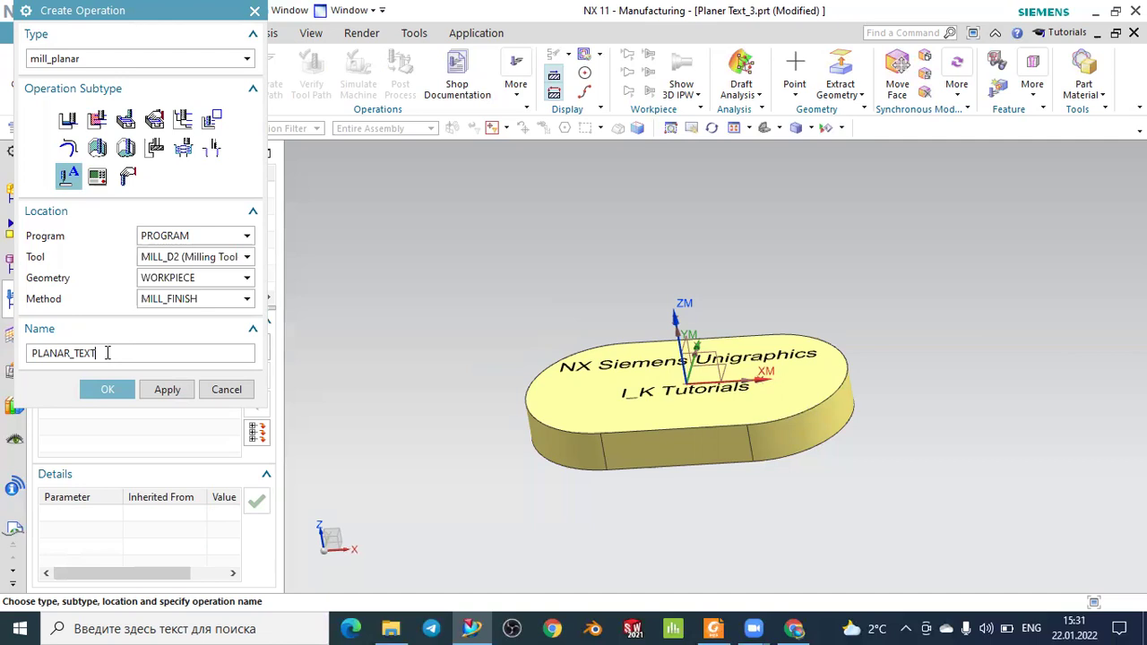
click(108, 389)
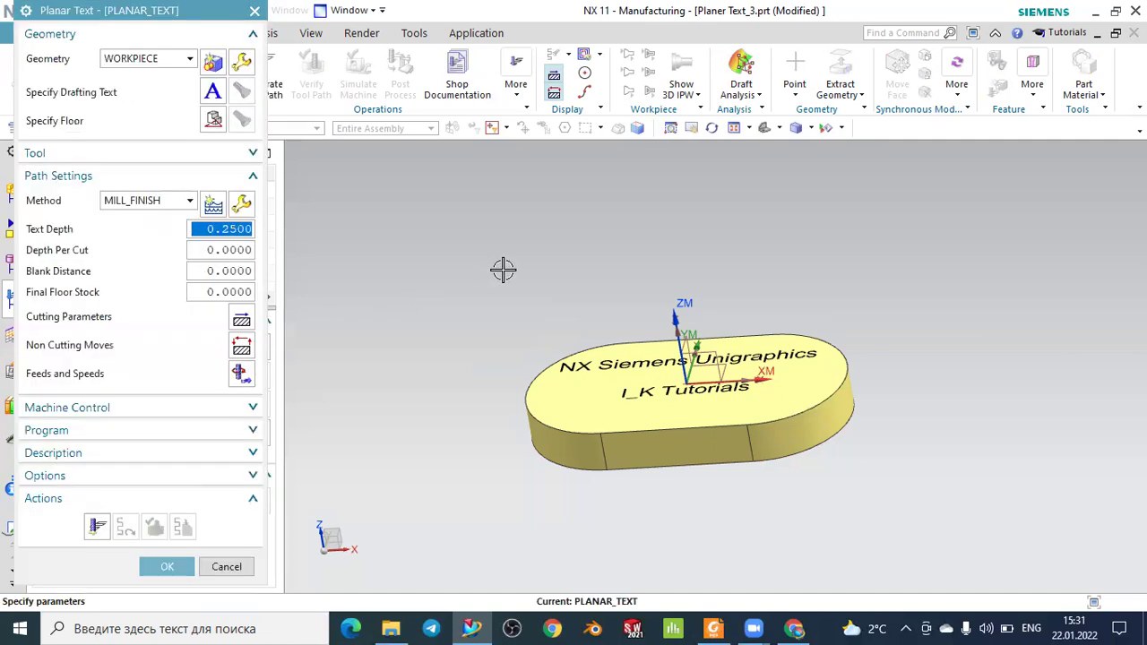
- Specify the notes "NX Siemens Unigraphics" and "I_K Tutorials" as the drafting text and display the selection
middle_drag(503, 269, 511, 271)
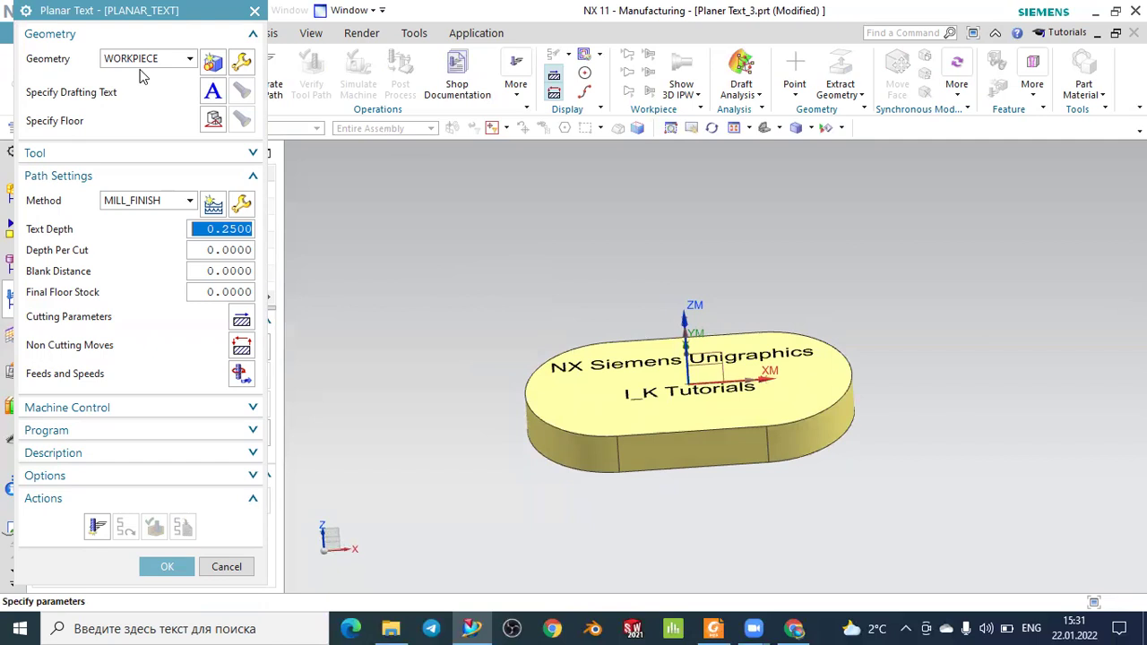
click(213, 93)
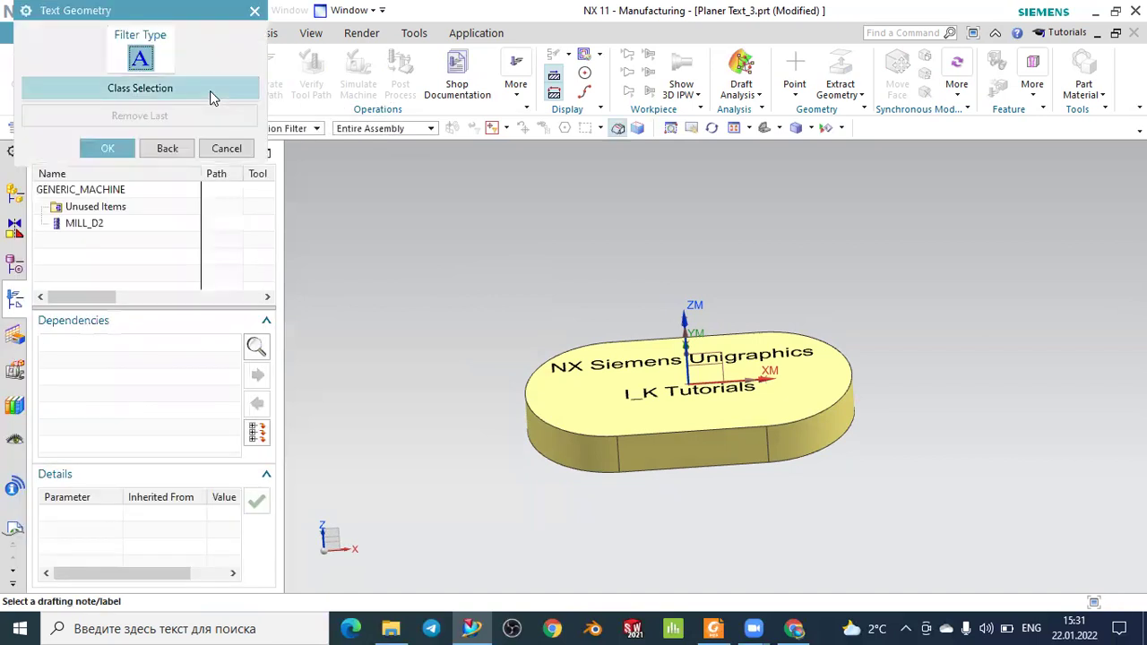
middle_drag(633, 223, 627, 257)
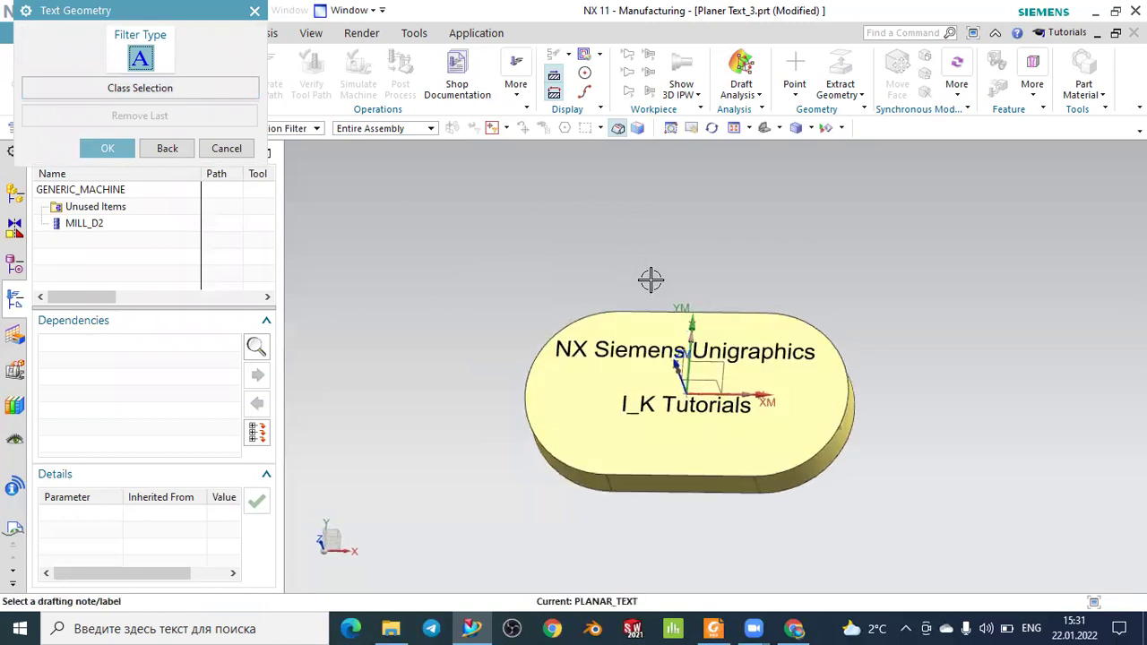
scroll(651, 282, up, 1)
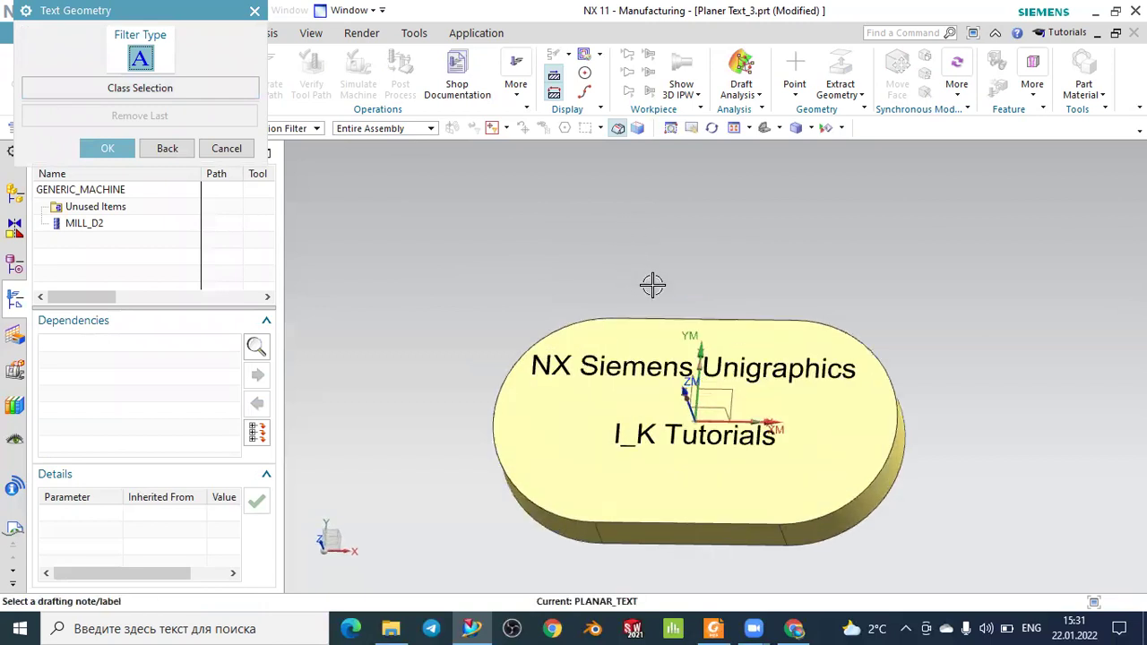
click(609, 370)
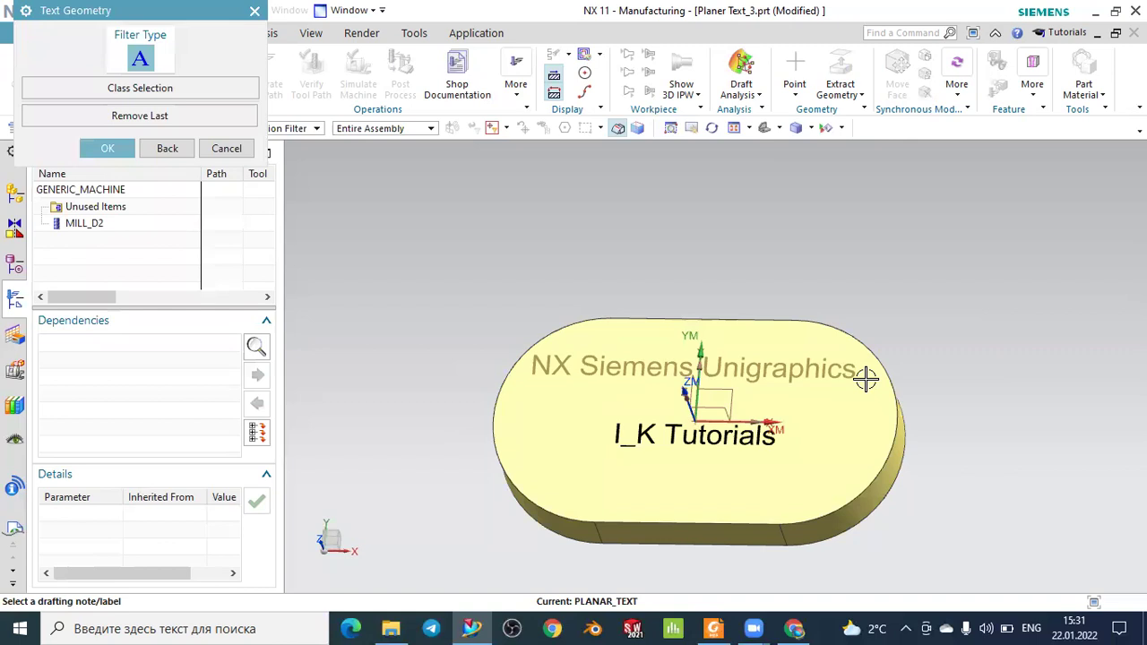
click(646, 434)
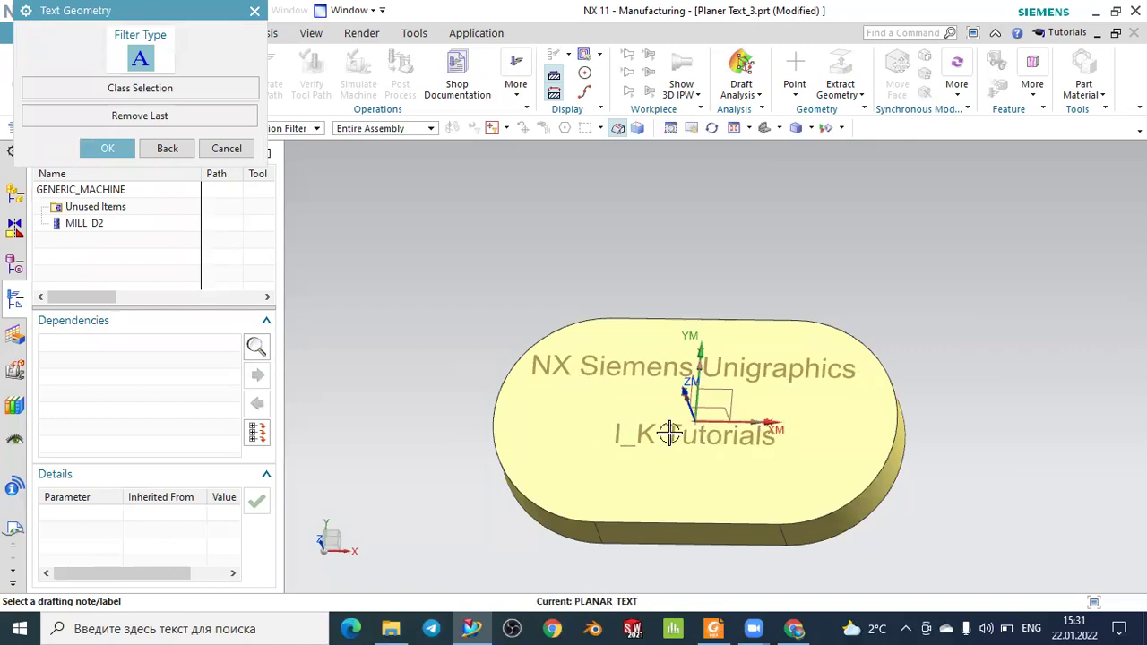
click(105, 148)
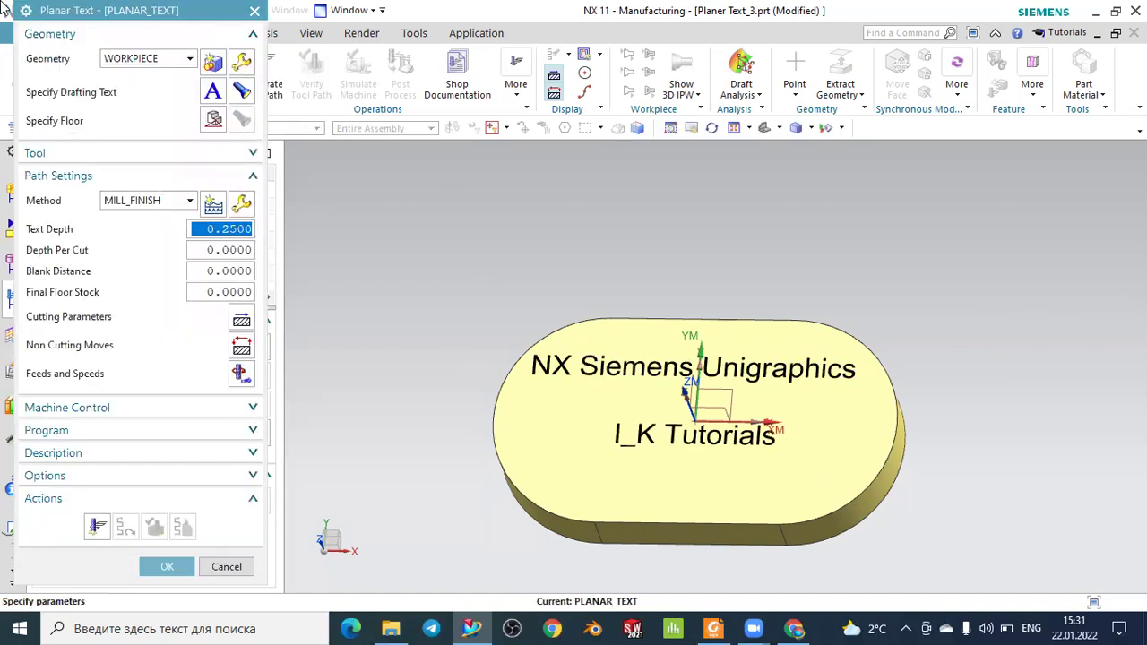
click(240, 91)
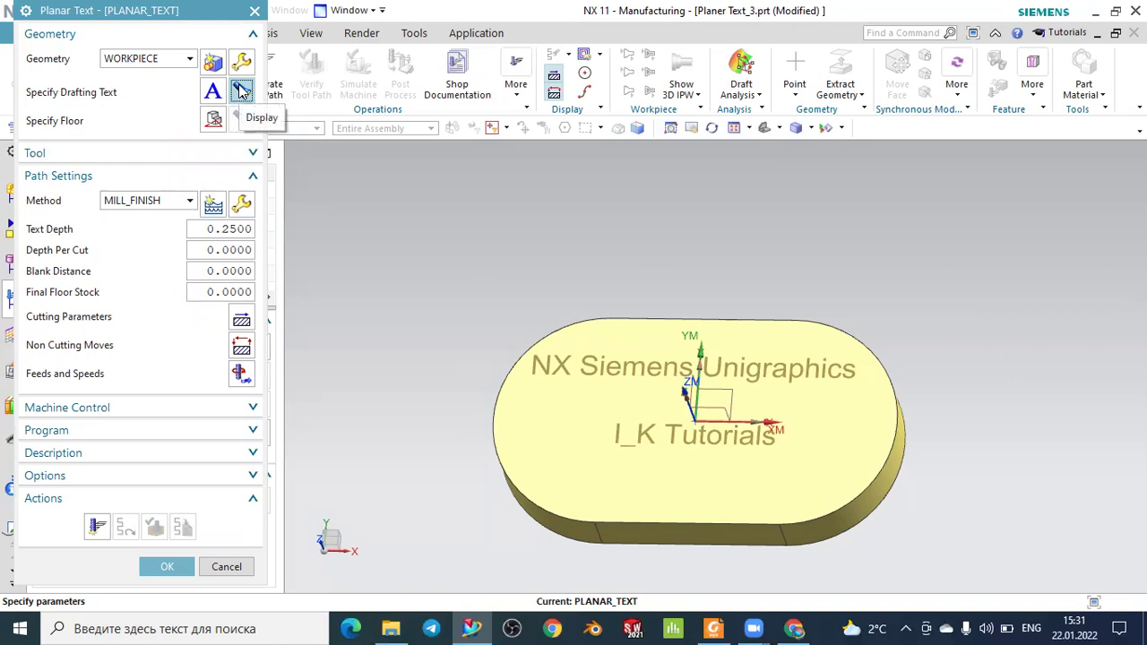
- Specify the part's top face as the floor plane with an offset distance of 0 mm
click(141, 159)
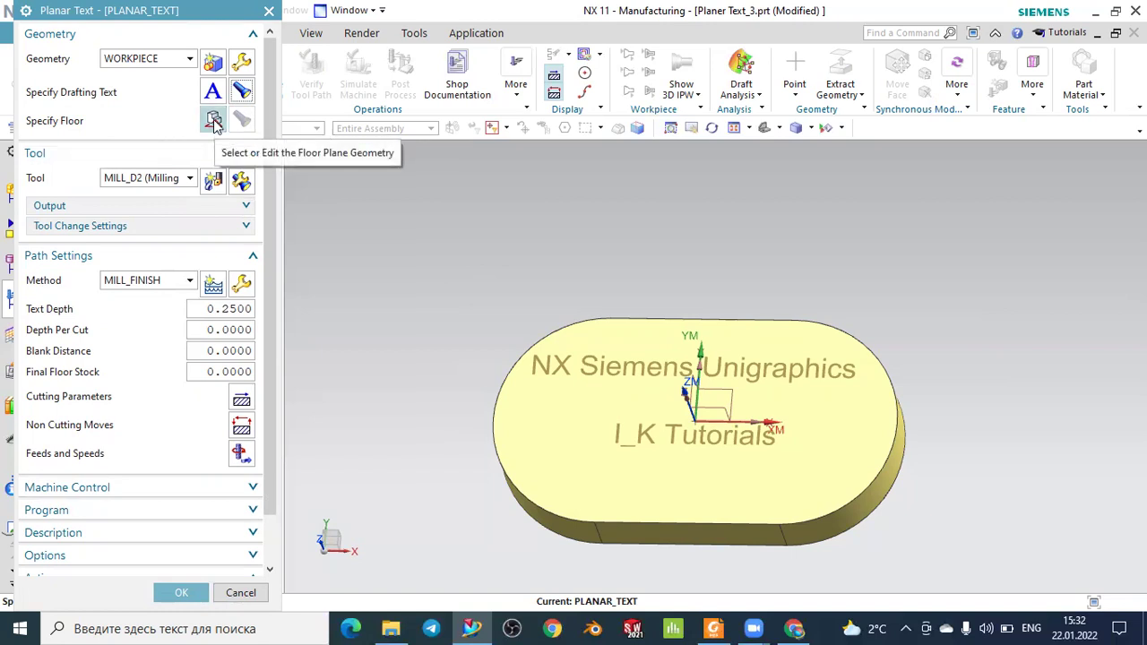
key(Escape)
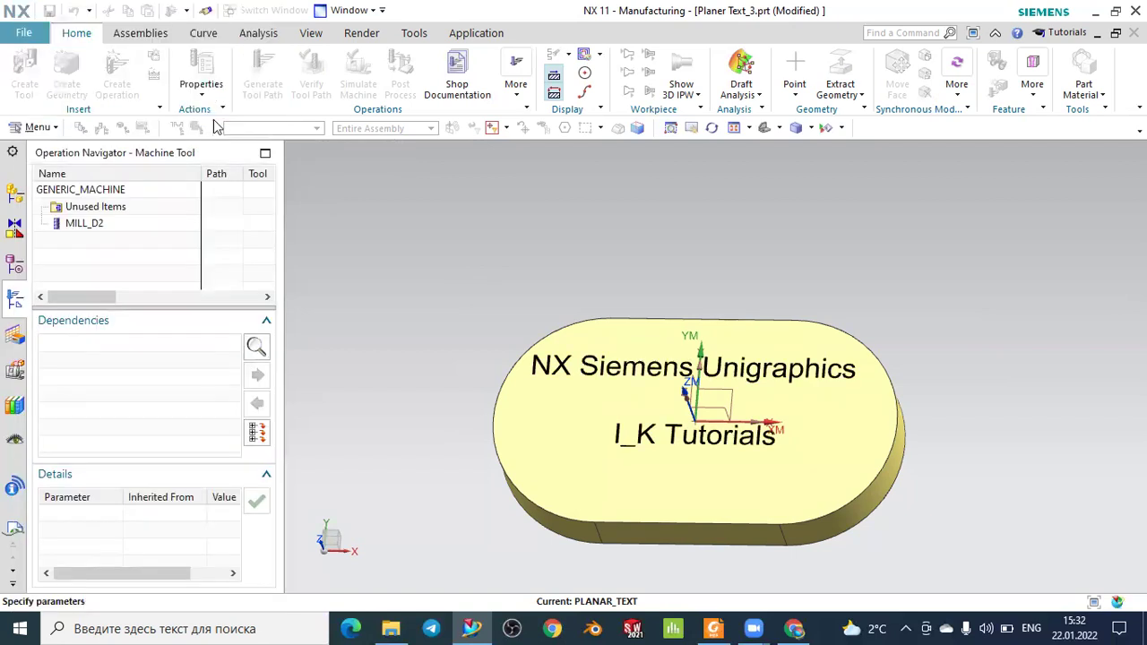
click(560, 414)
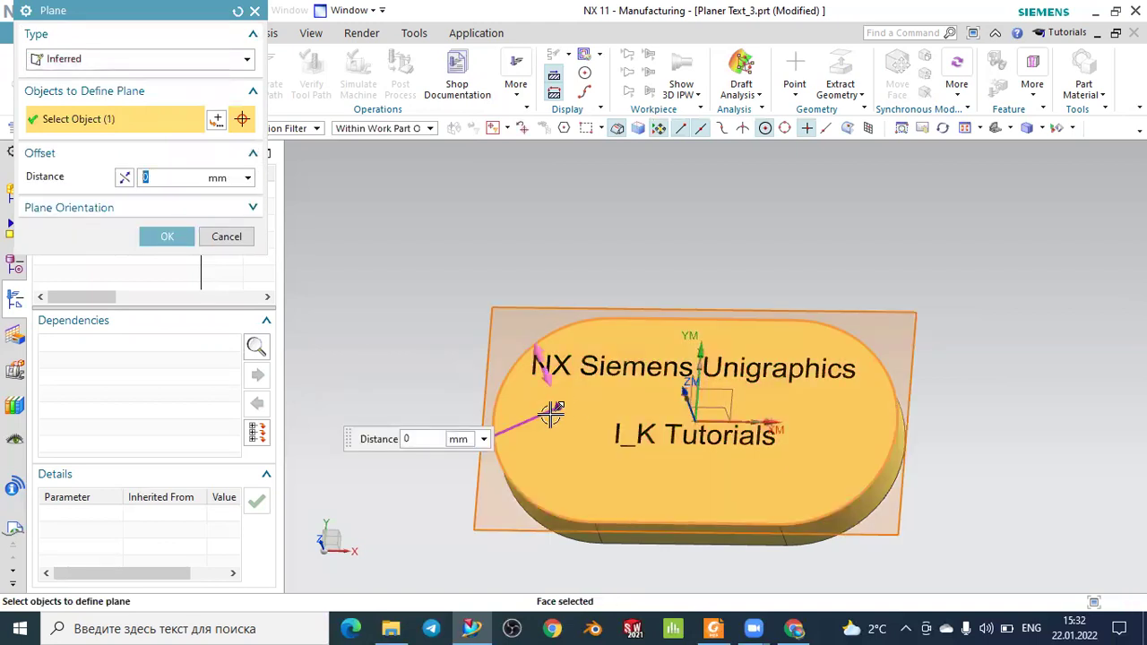
click(176, 242)
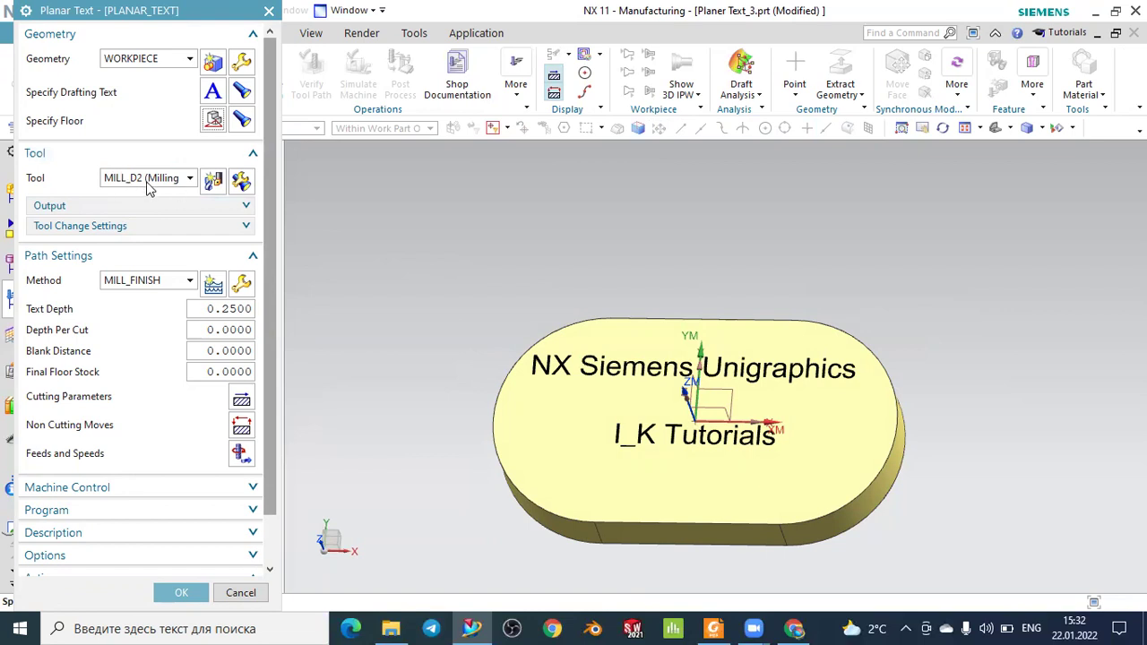
- Set the text depth to 1 and depth per cut to 0.1, and generate the tool path
click(34, 155)
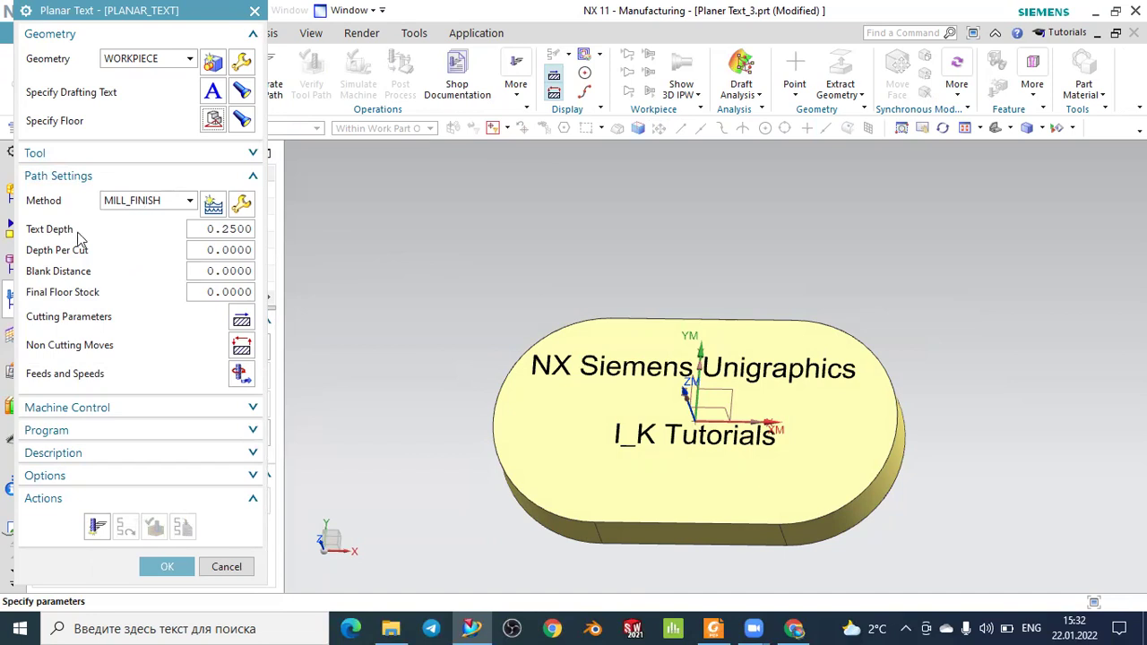
double_click(236, 232)
text(1)
click(236, 250)
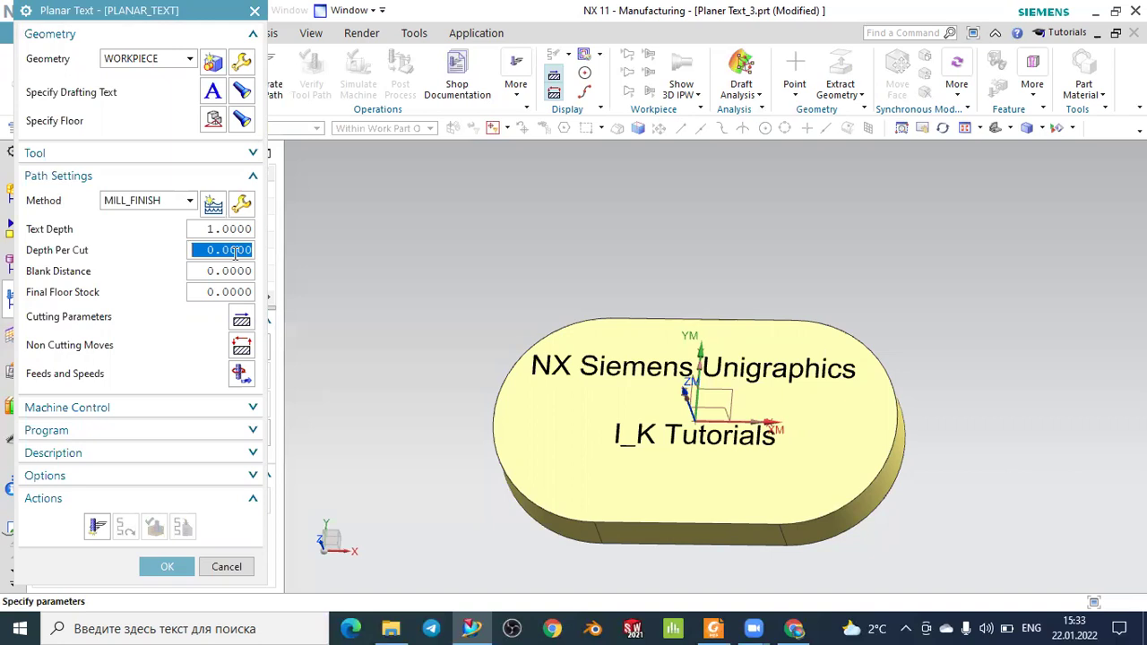
text(0)
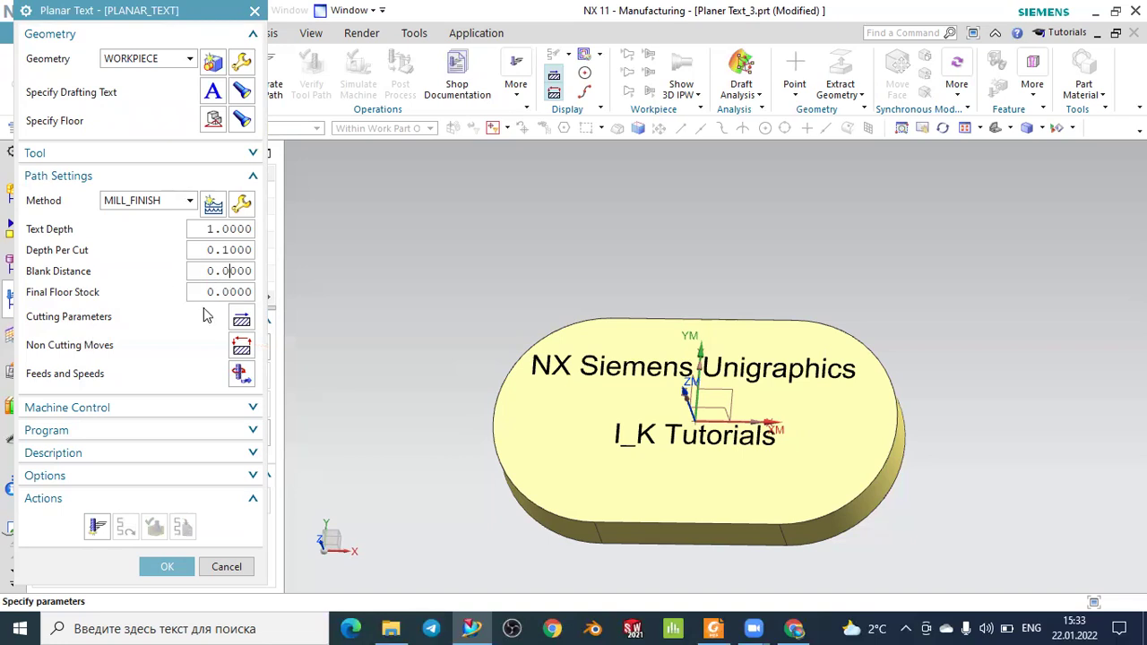
click(104, 536)
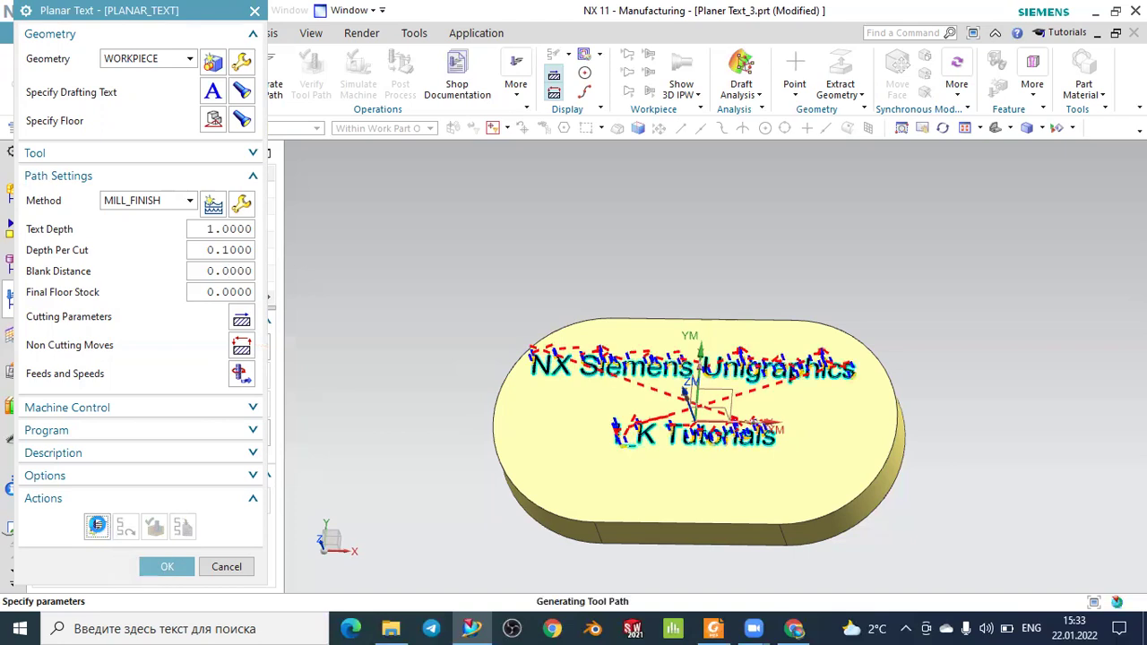
click(994, 128)
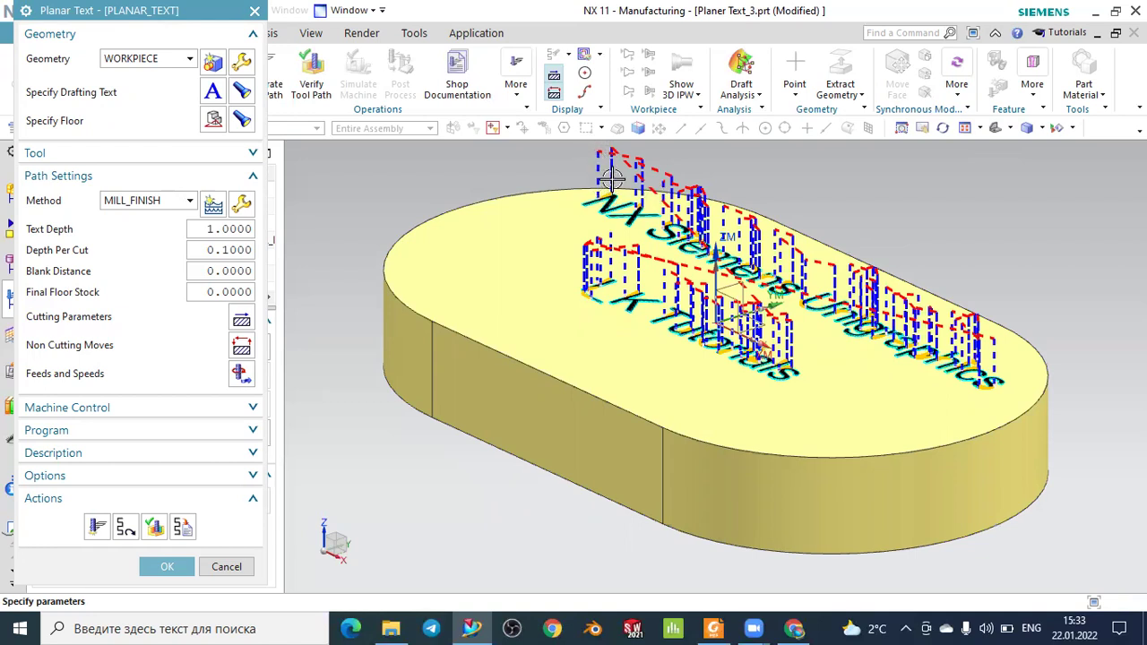
- Play the 3D Dynamic tool path verification with the animation speed raised to 9, and accept the Planar Text operation
click(154, 527)
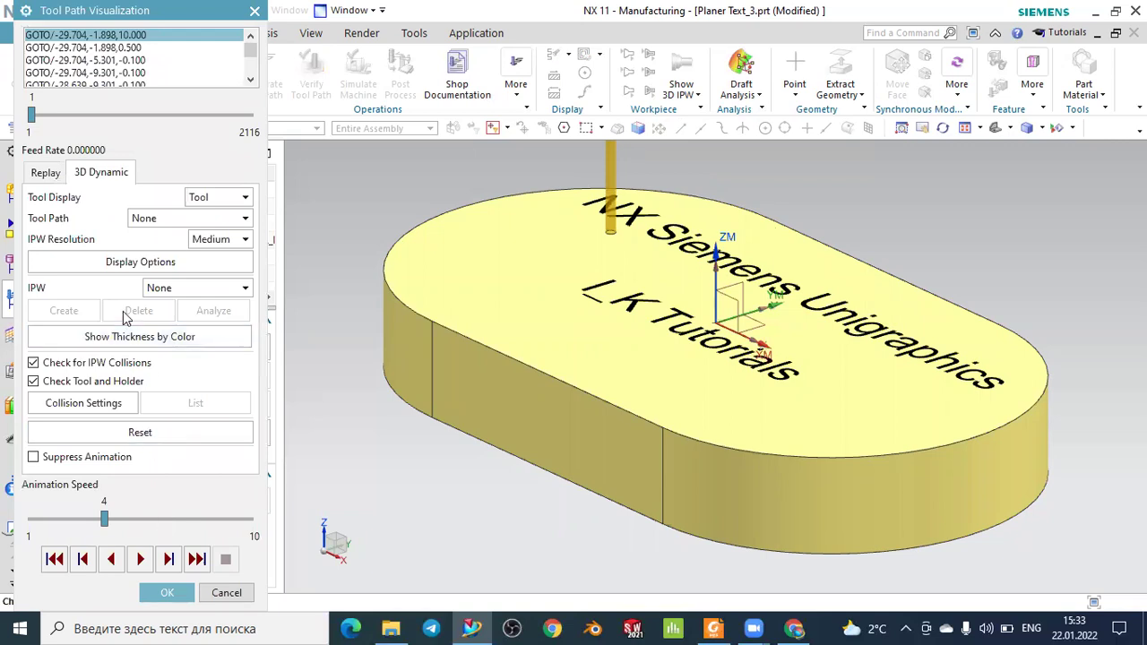
click(142, 561)
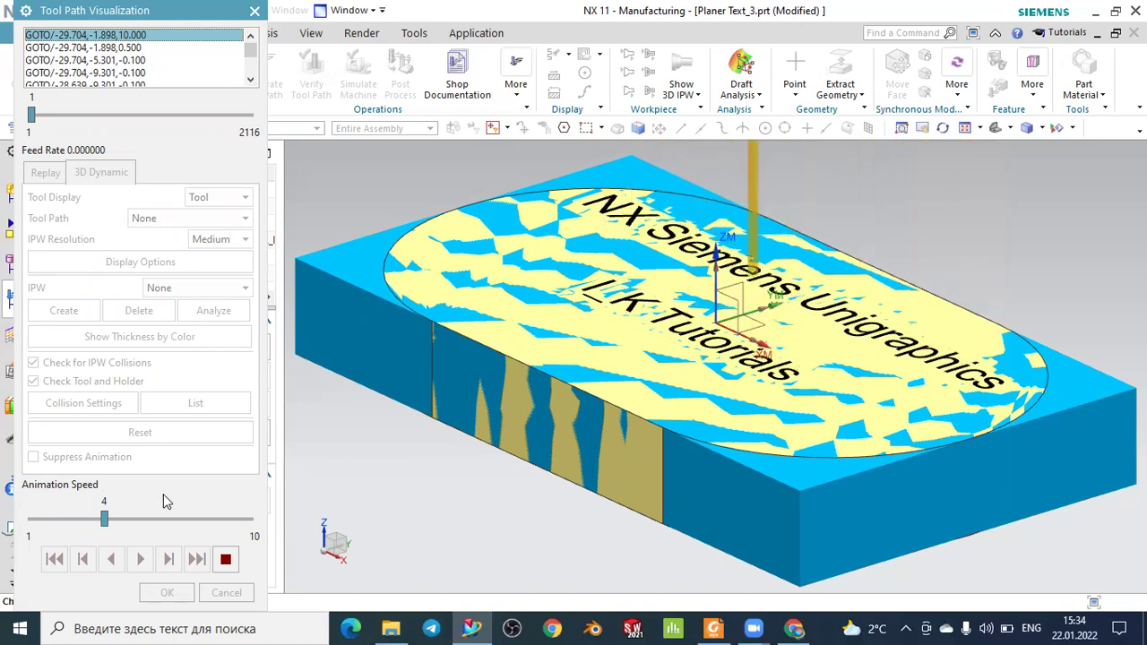
click(146, 520)
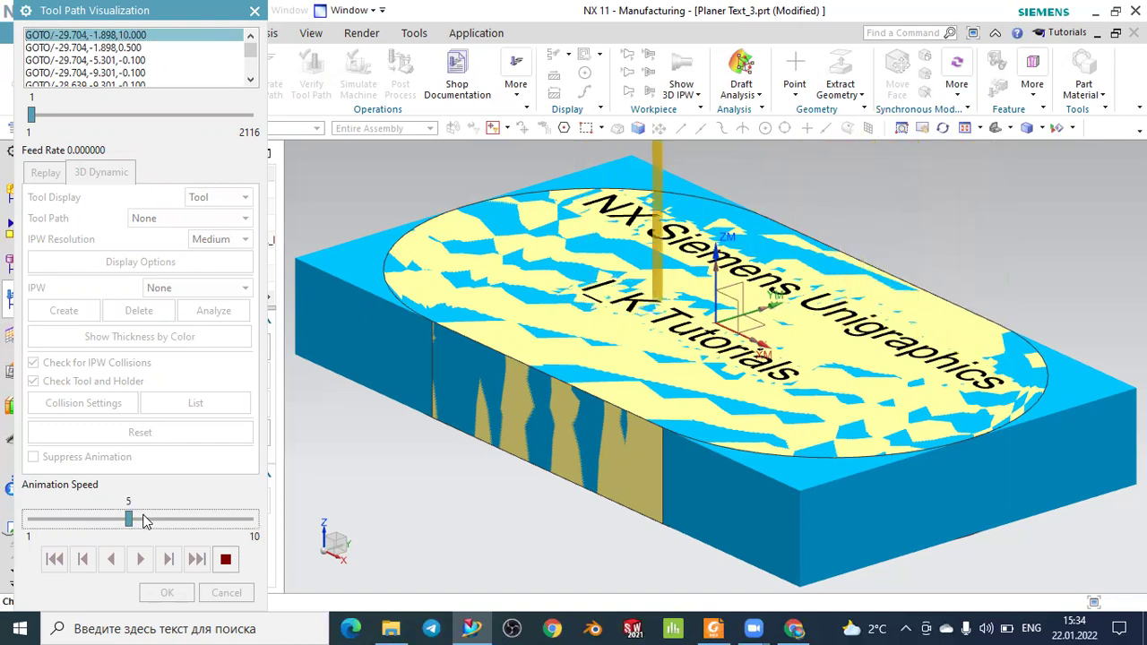
drag(130, 519, 223, 526)
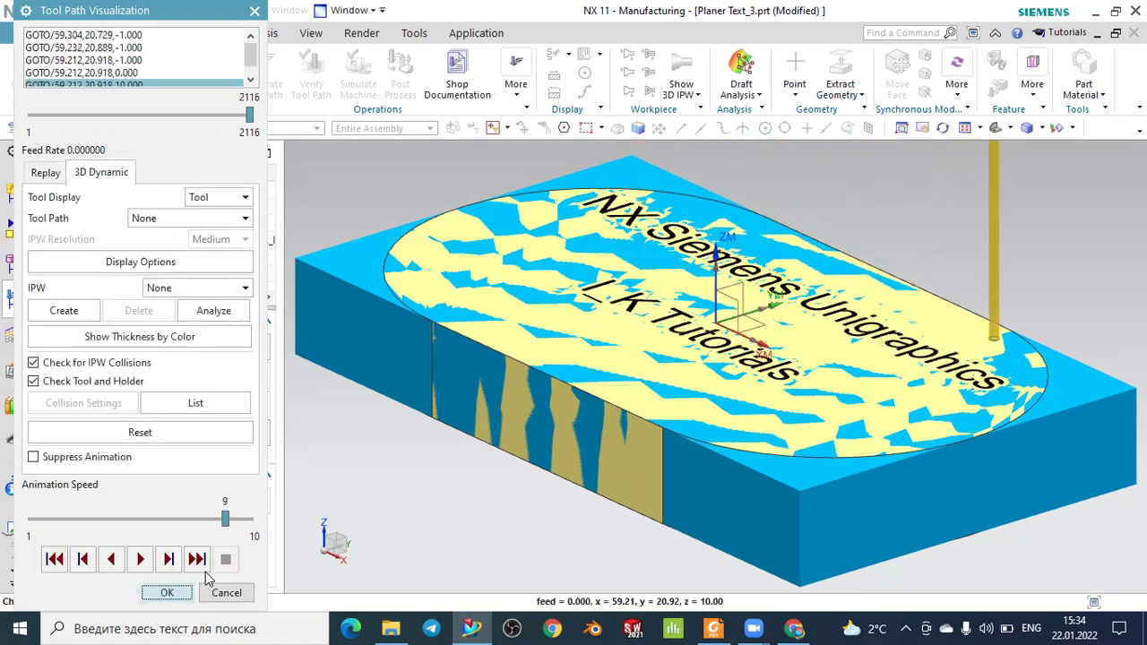
click(167, 593)
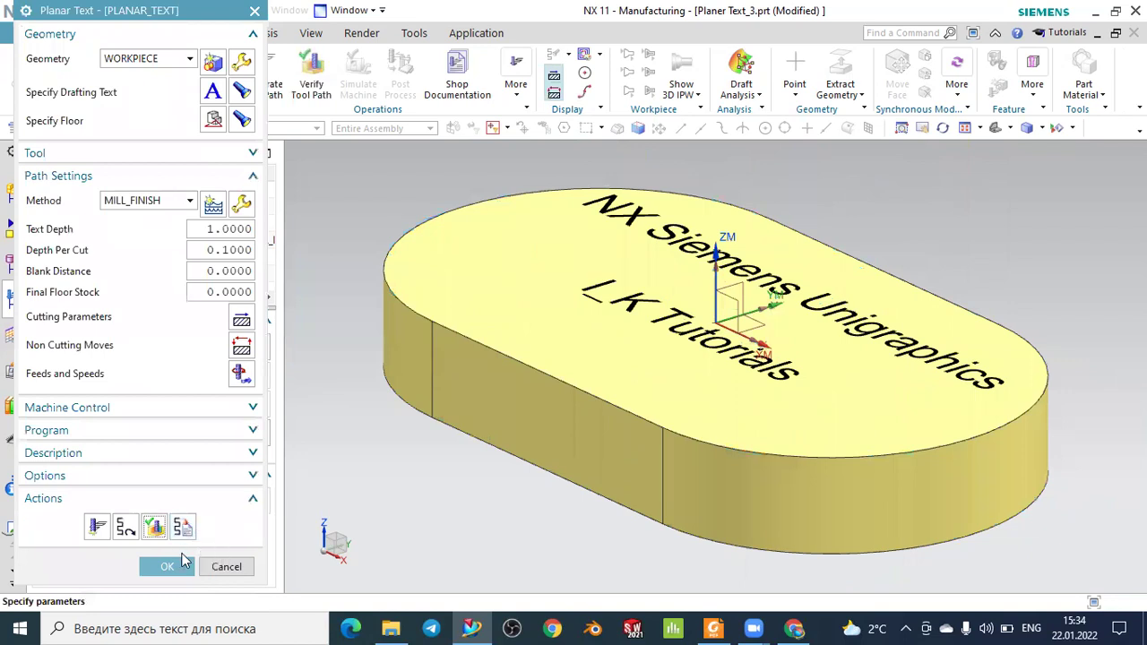
click(167, 566)
- Hide the extruded solid body so that only the text notes are displayed
middle_drag(423, 462, 461, 488)
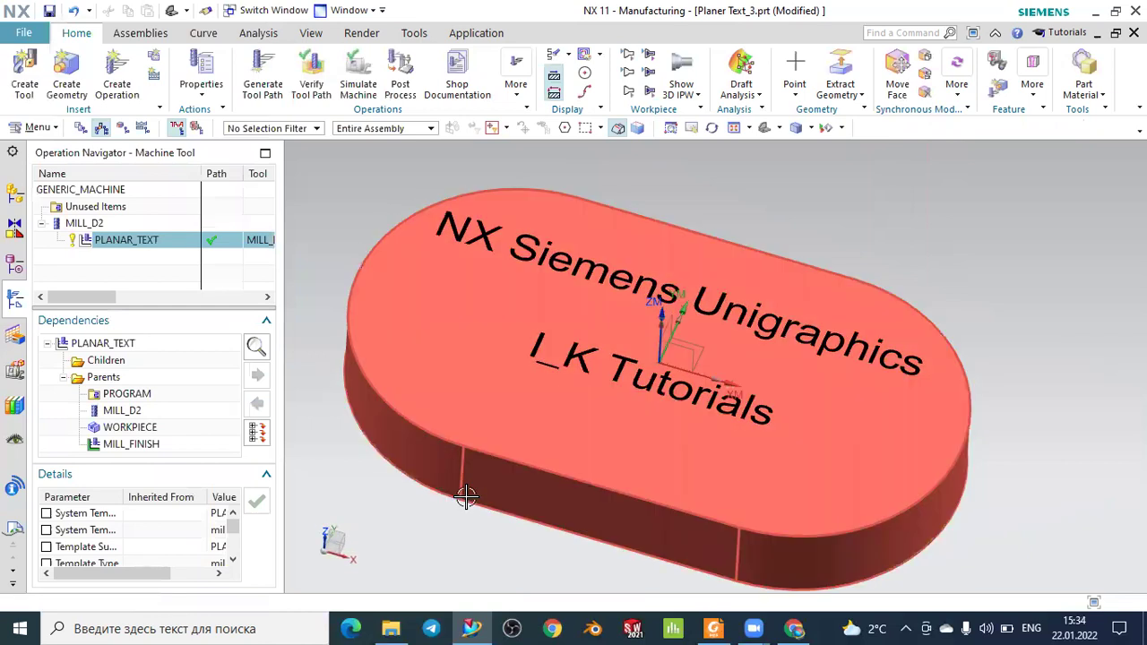
click(443, 356)
right_click(444, 359)
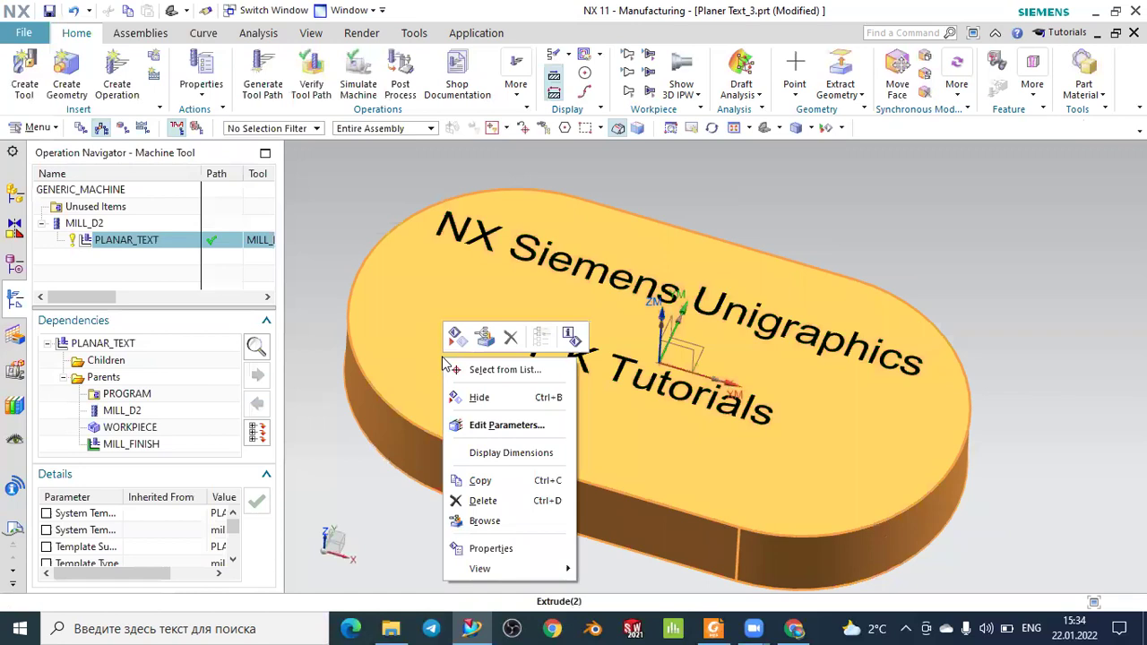
click(476, 406)
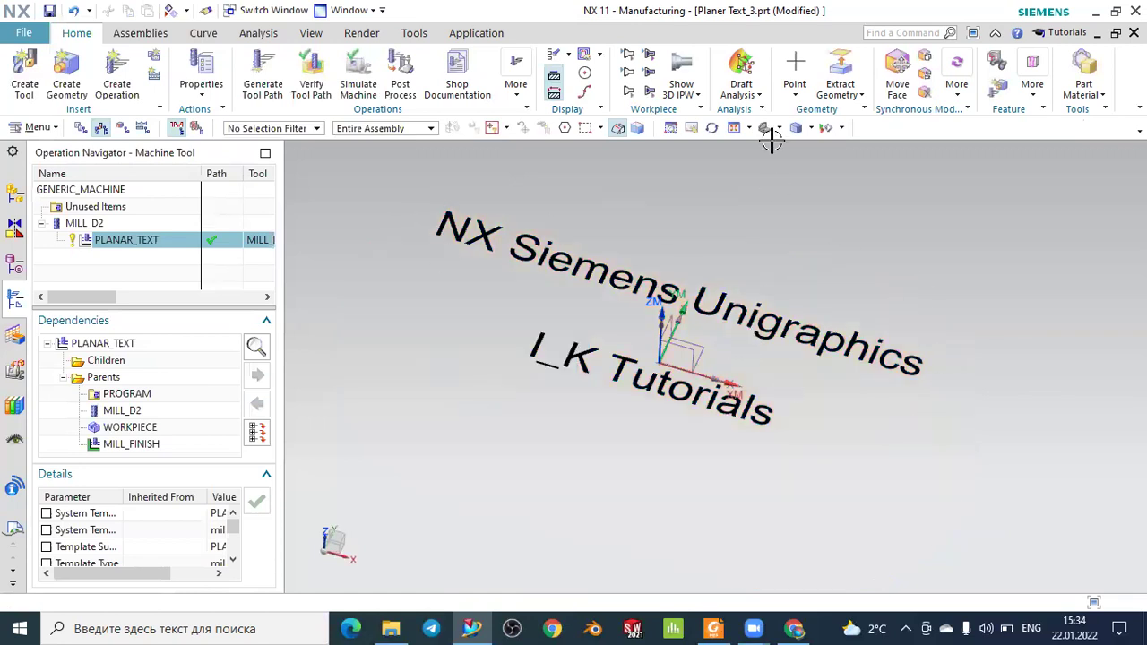
middle_drag(780, 215, 788, 260)
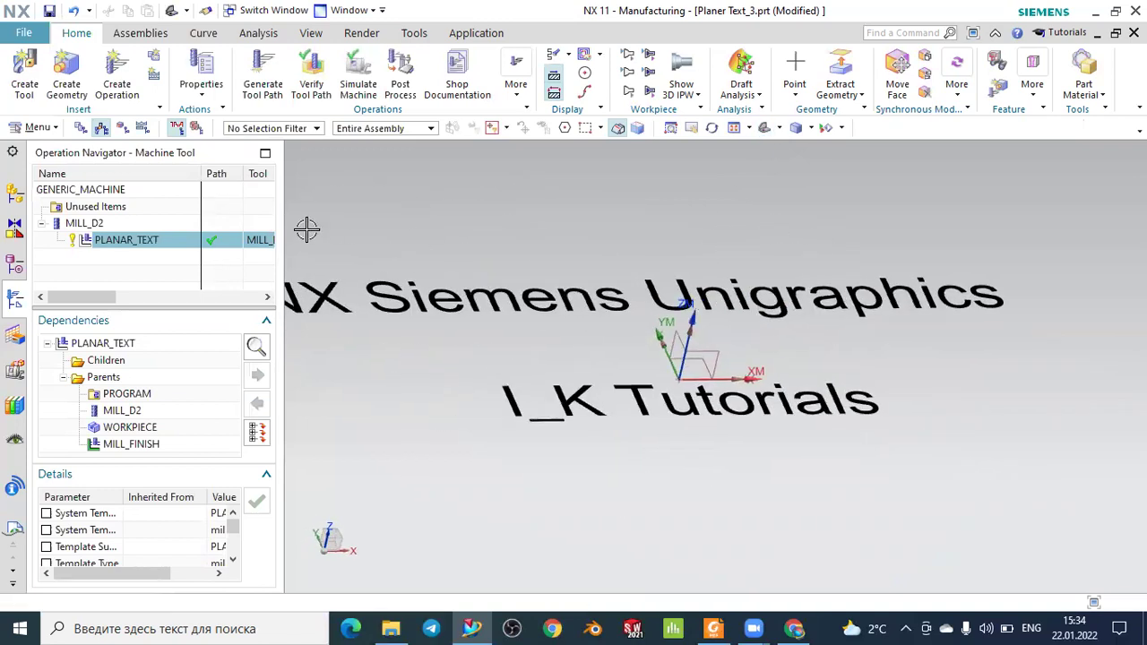
- Reopen the PLANAR_TEXT operation, regenerate its tool path, and show it in an isometric view
double_click(121, 242)
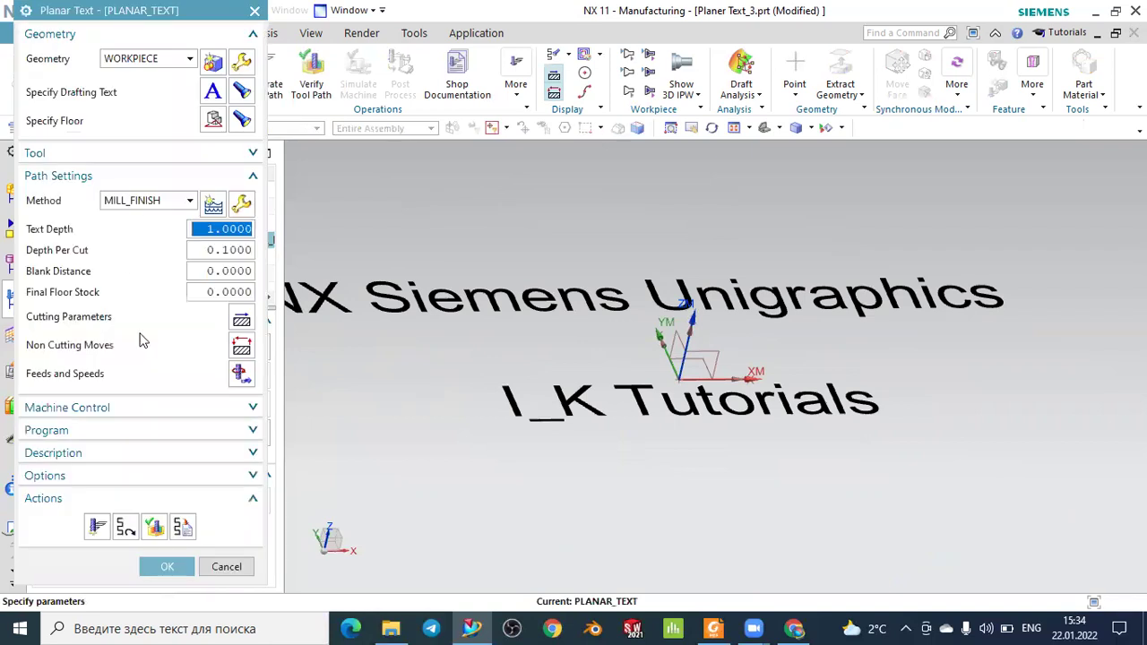
click(96, 527)
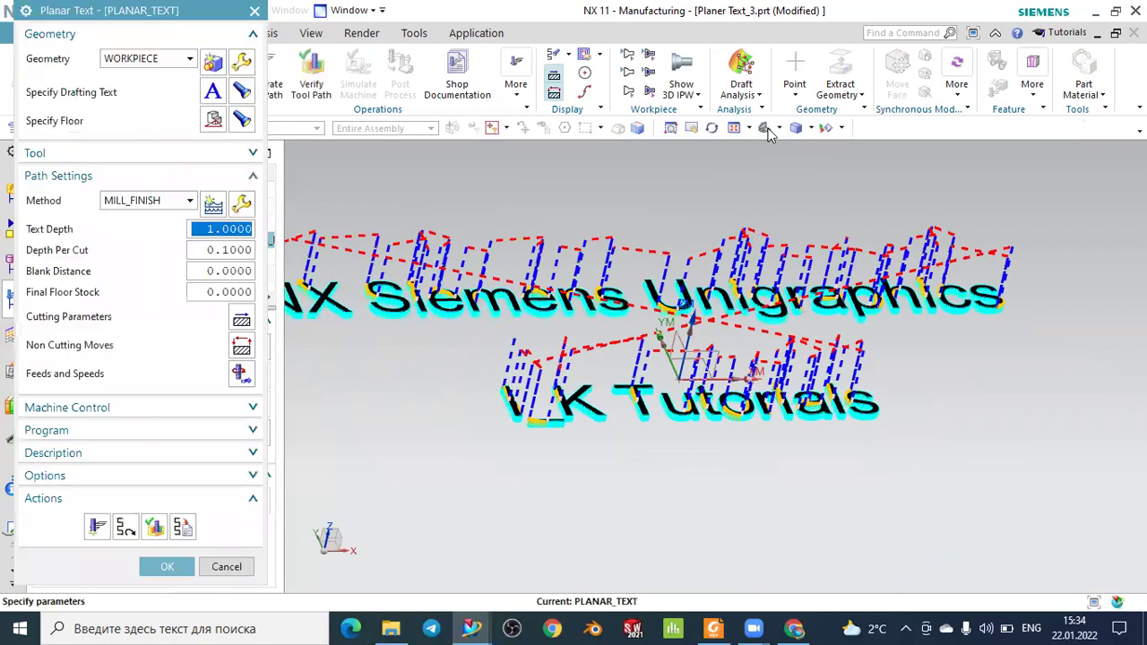
key(Home)
key(End)
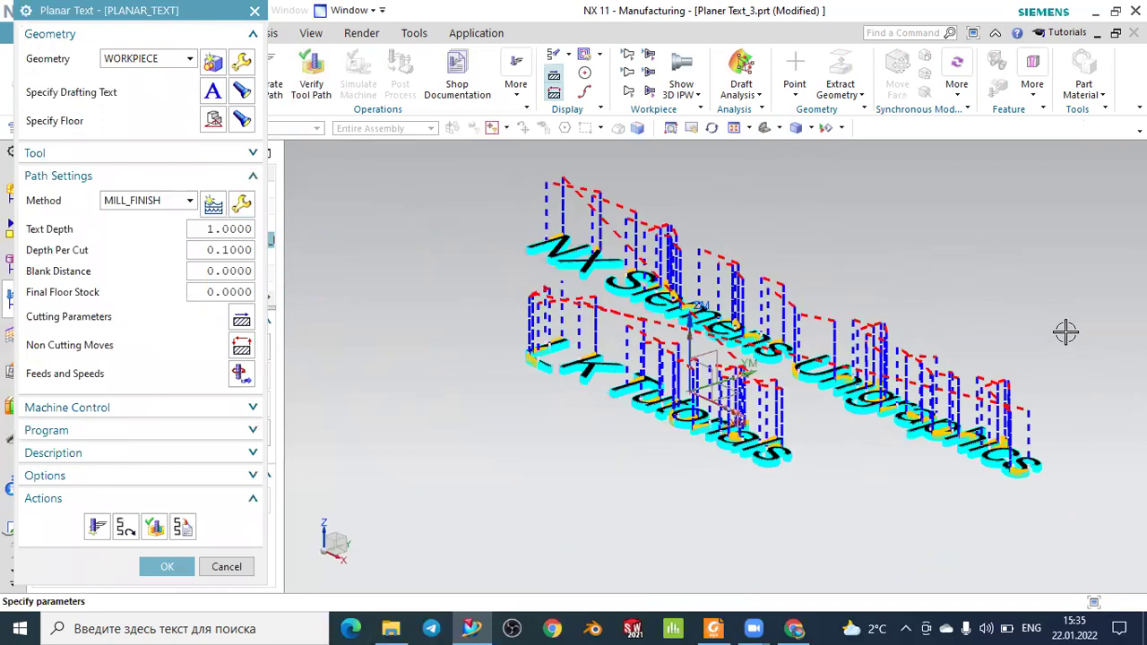
scroll(870, 477, up, 1)
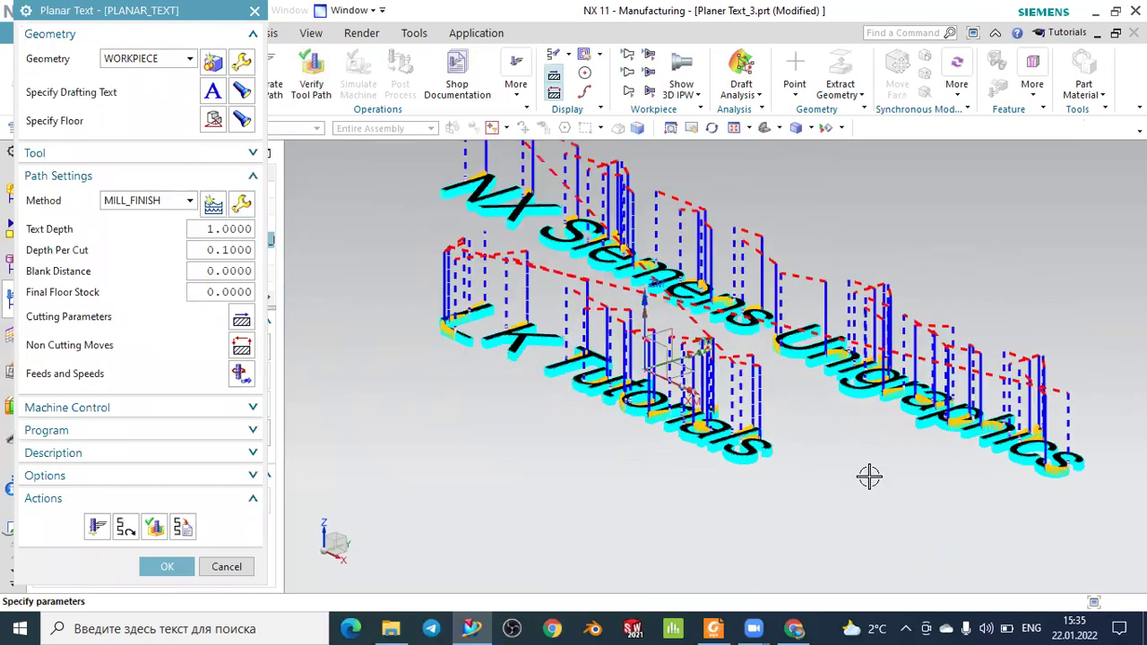
- Play the 3D Dynamic verification of the text tool path at animation speed 8, and close the visualization
click(154, 530)
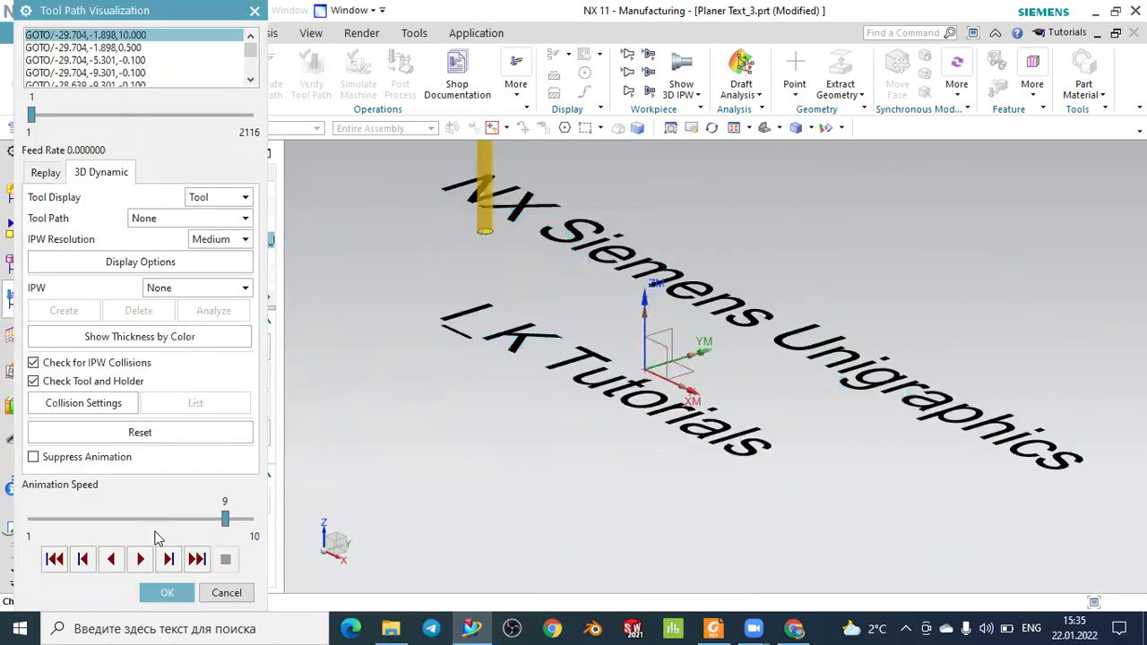
click(223, 527)
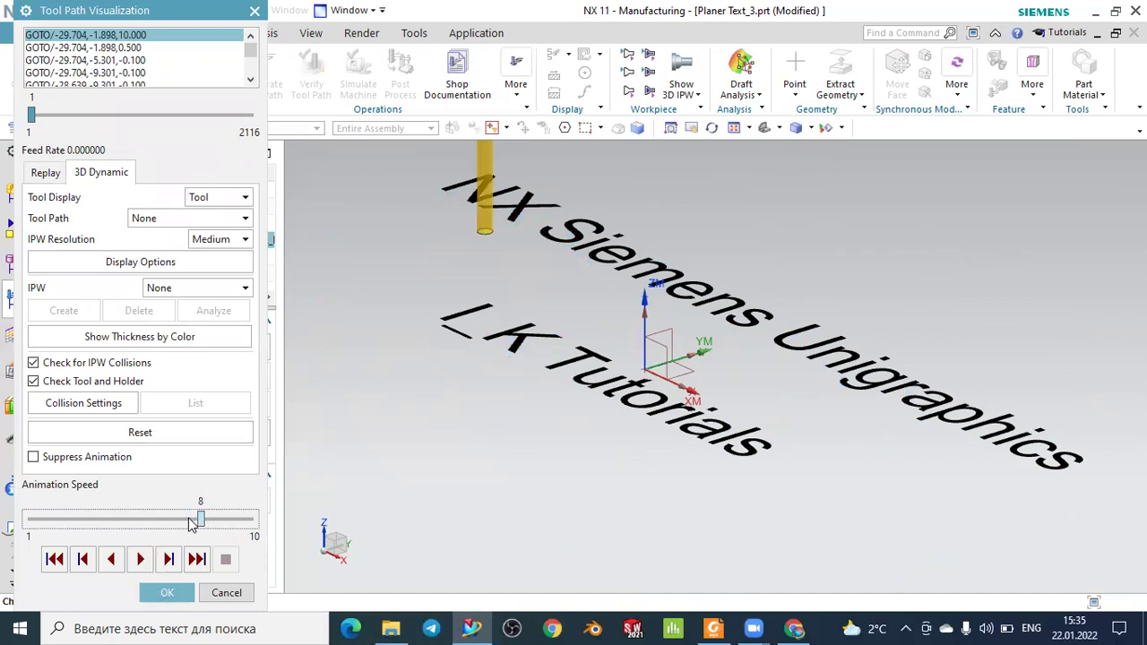
click(140, 559)
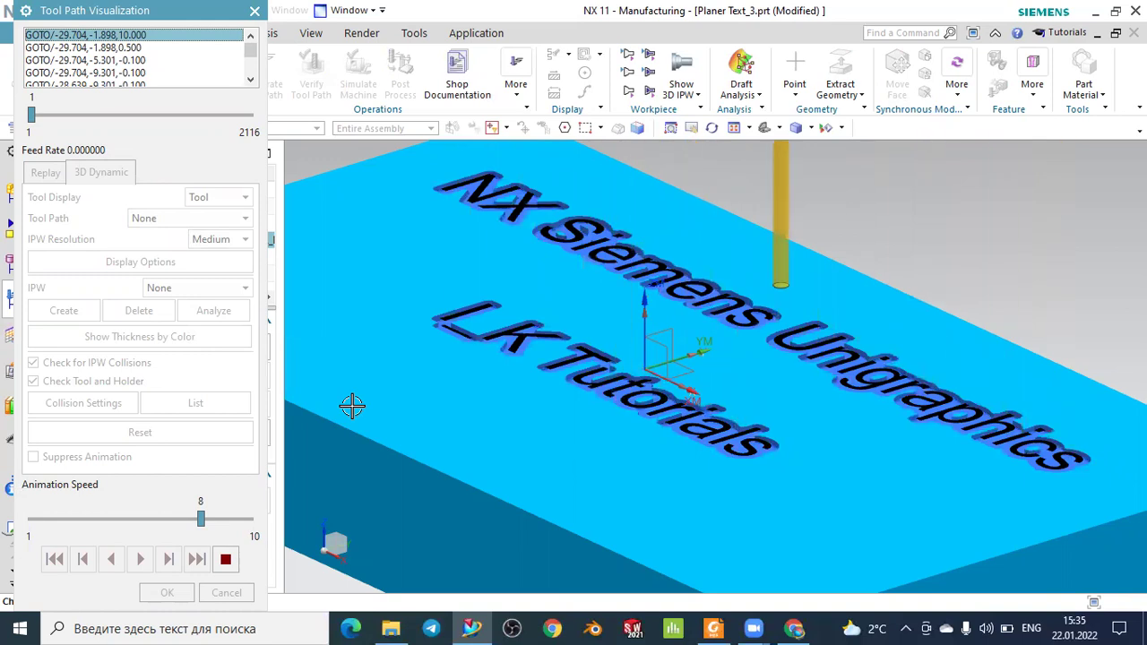
middle_drag(484, 325, 774, 260)
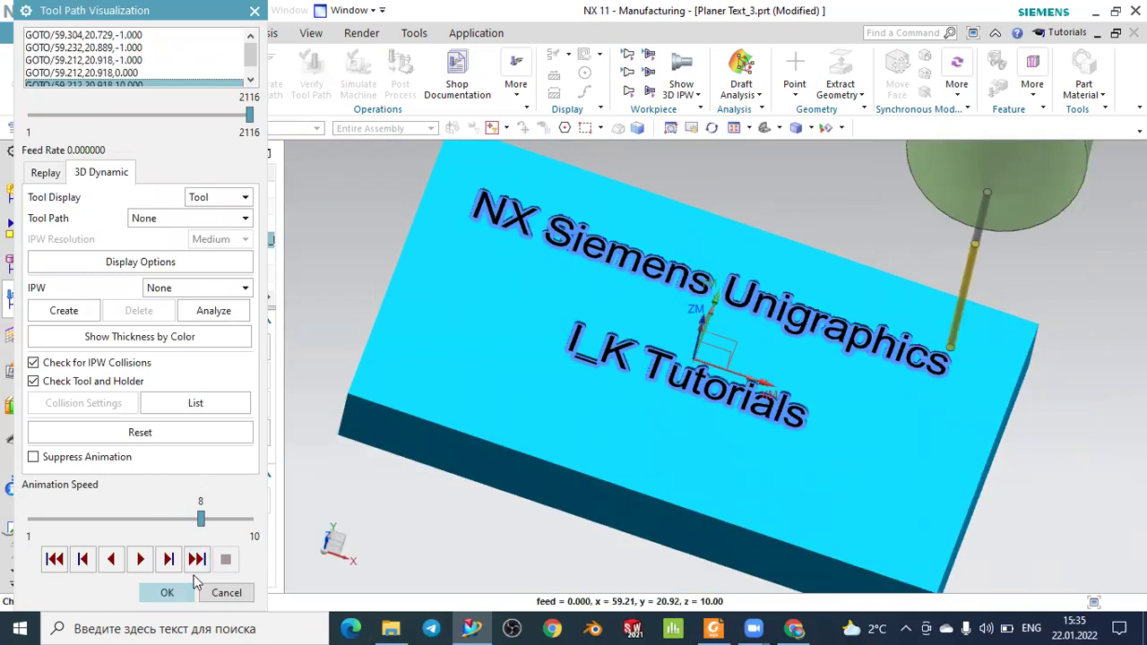
click(194, 584)
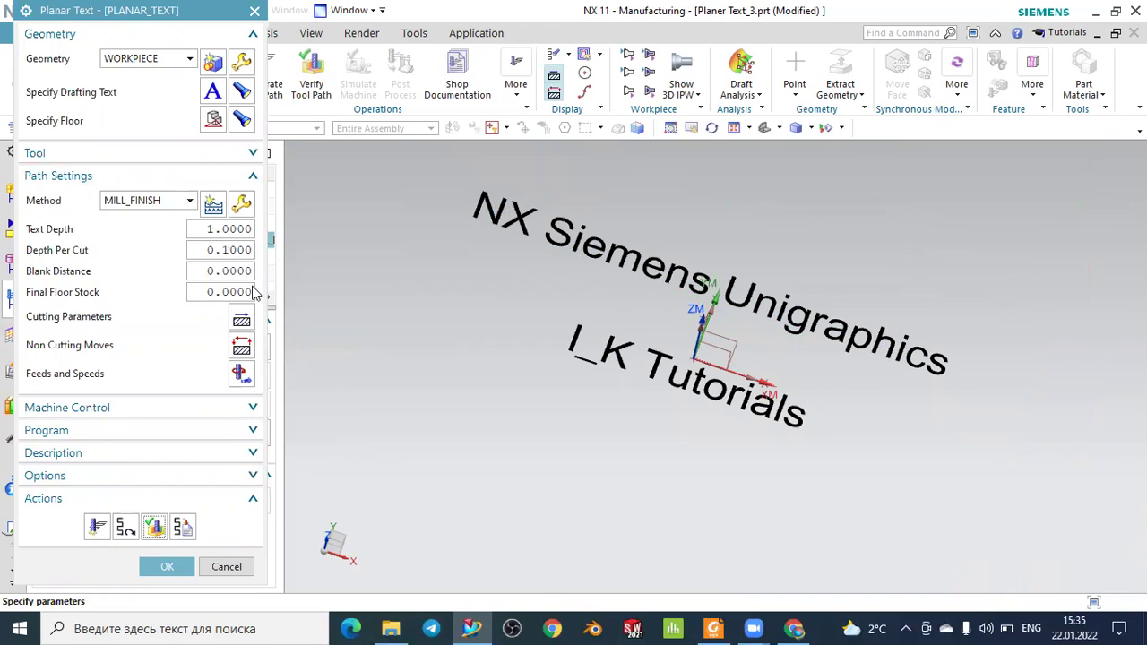
- Set the spindle speed to 1000 rpm, calculate the surface speed and feed per tooth from it, and accept the Planar Text operation
click(241, 374)
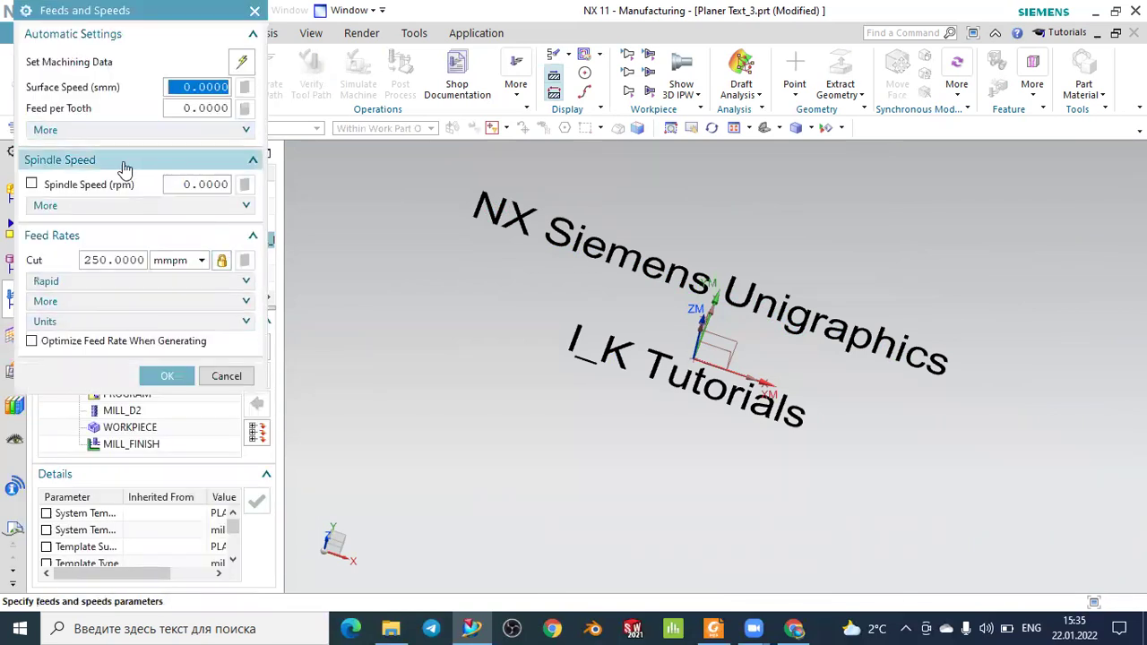
click(32, 185)
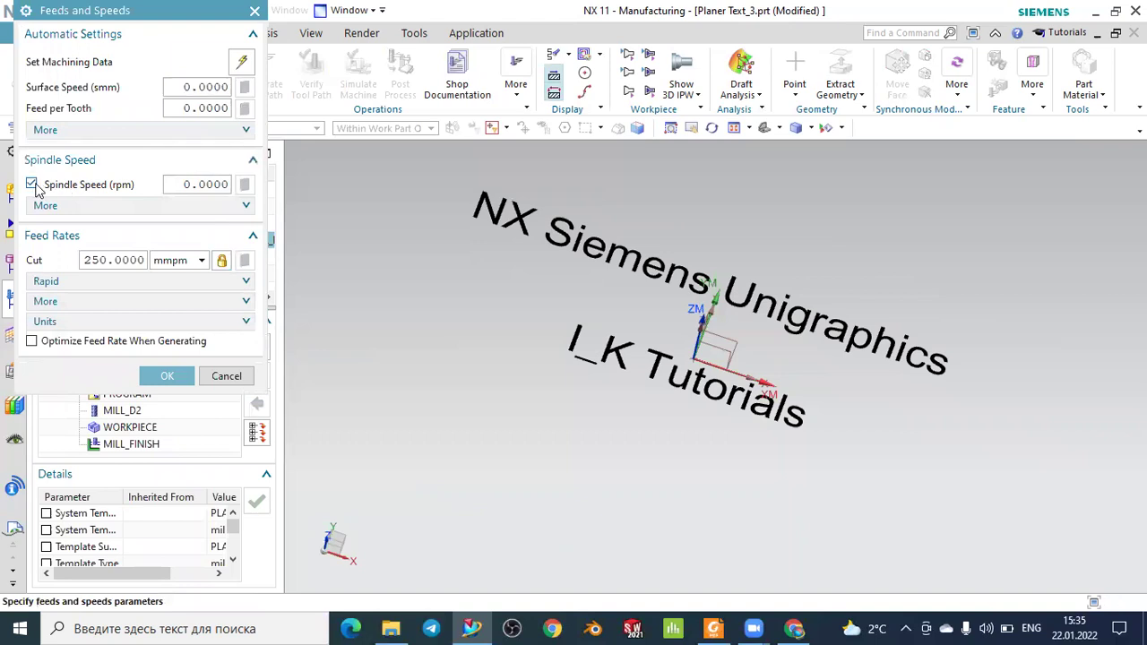
click(208, 185)
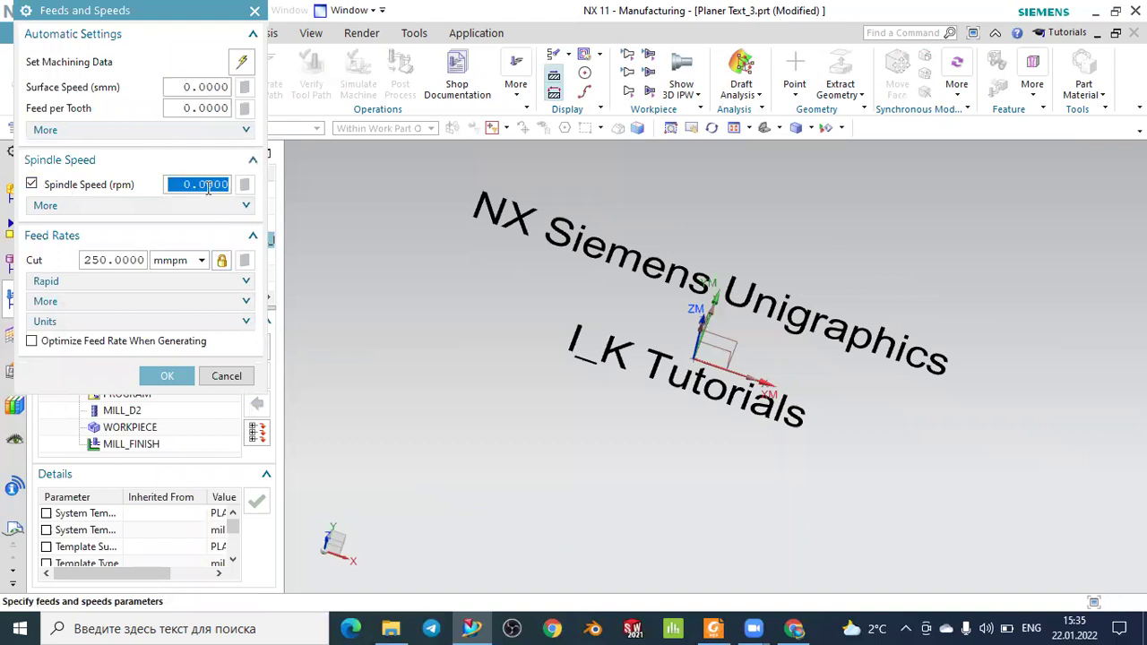
text(10)
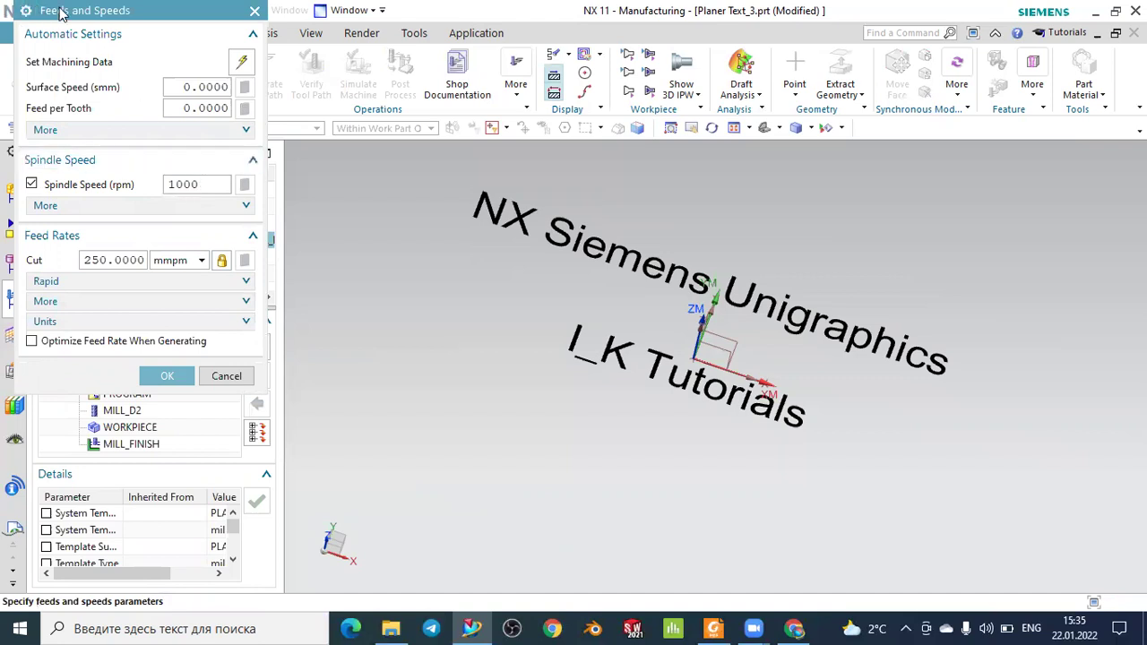
key(Return)
click(242, 186)
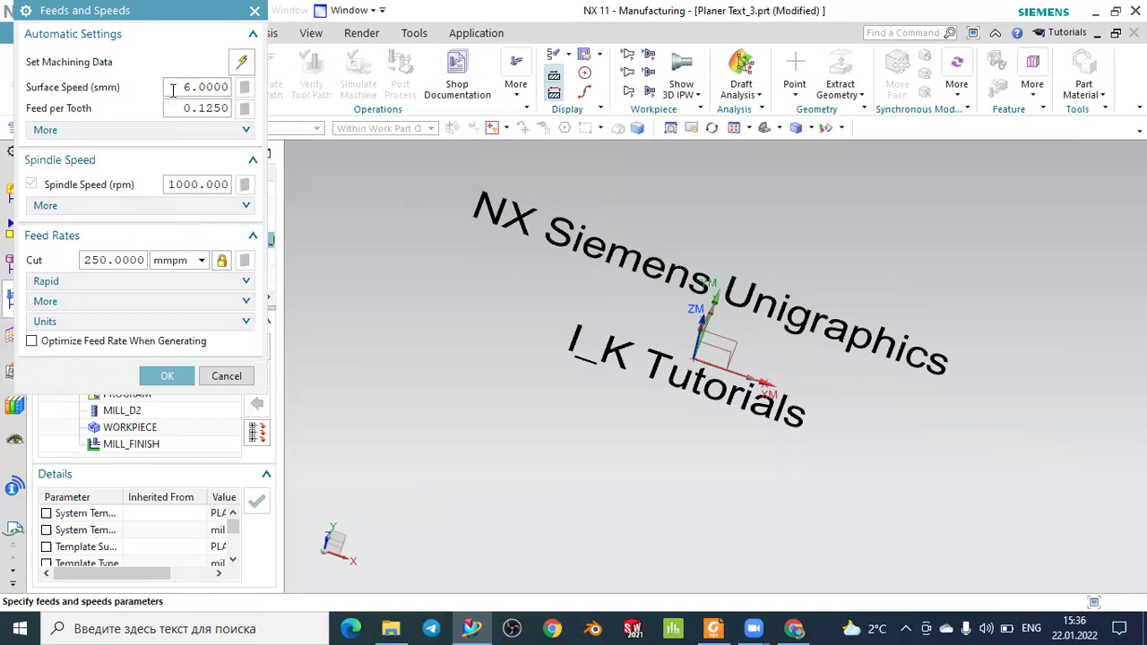
click(190, 376)
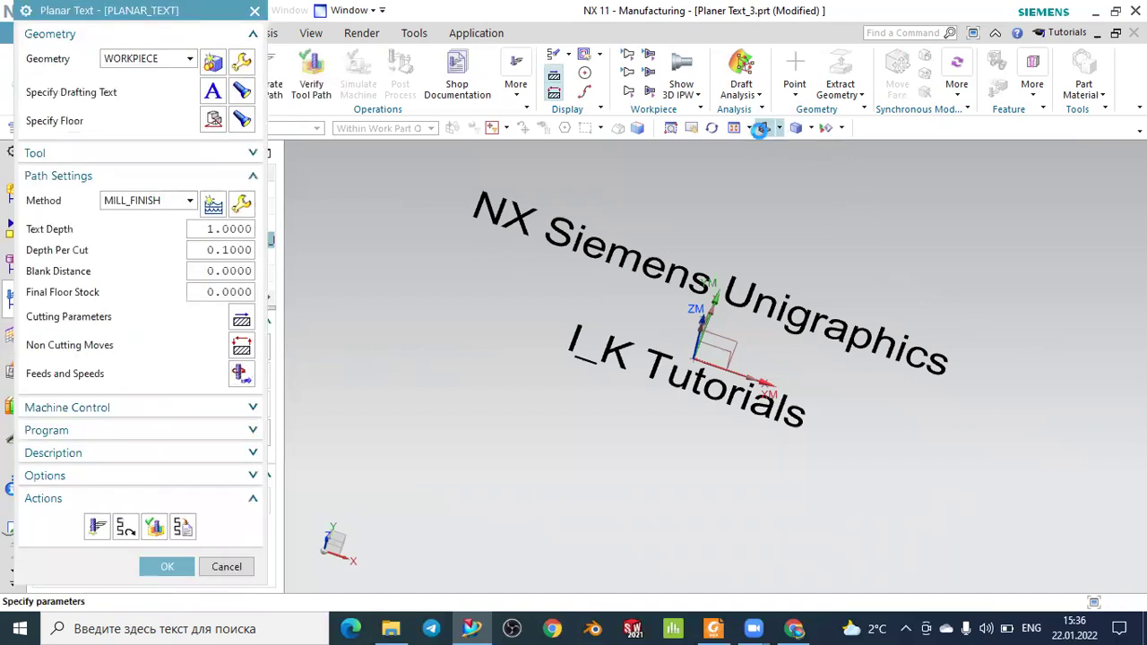
click(764, 127)
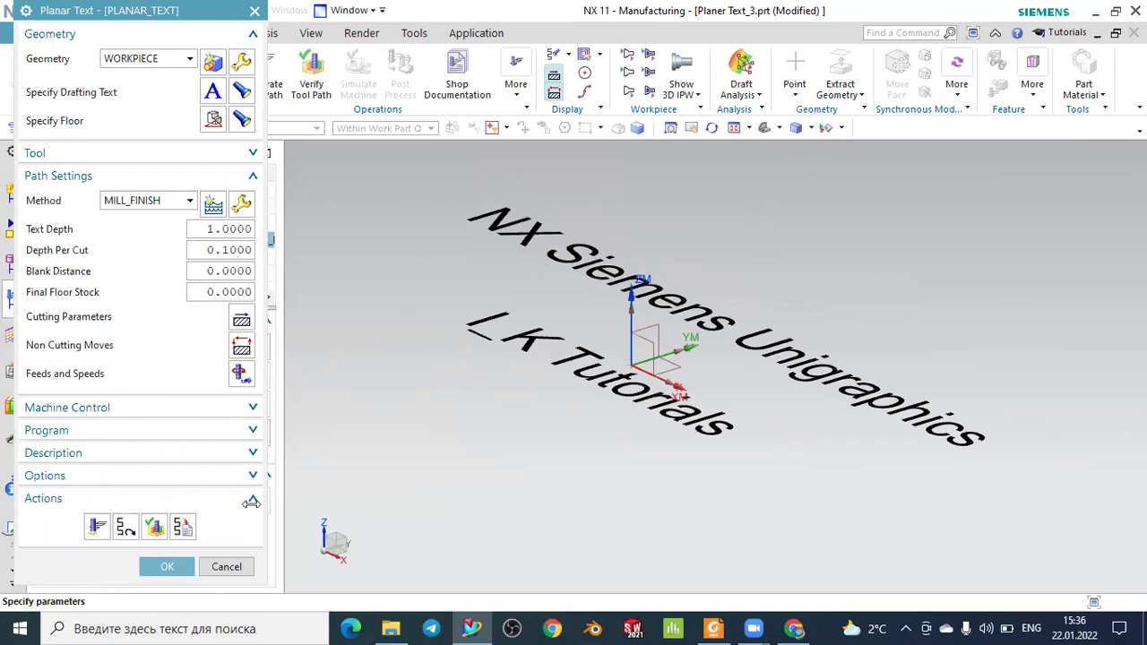
click(166, 566)
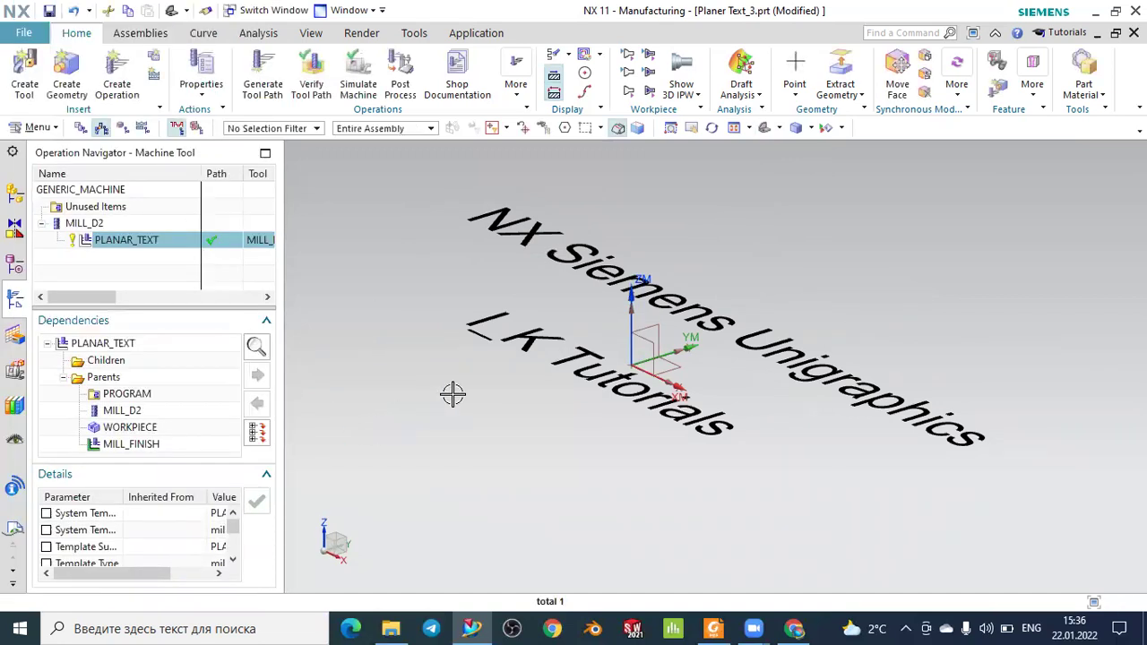
- Show the hidden Extrude (2) body again and fit the whole part in the view
click(15, 264)
click(121, 293)
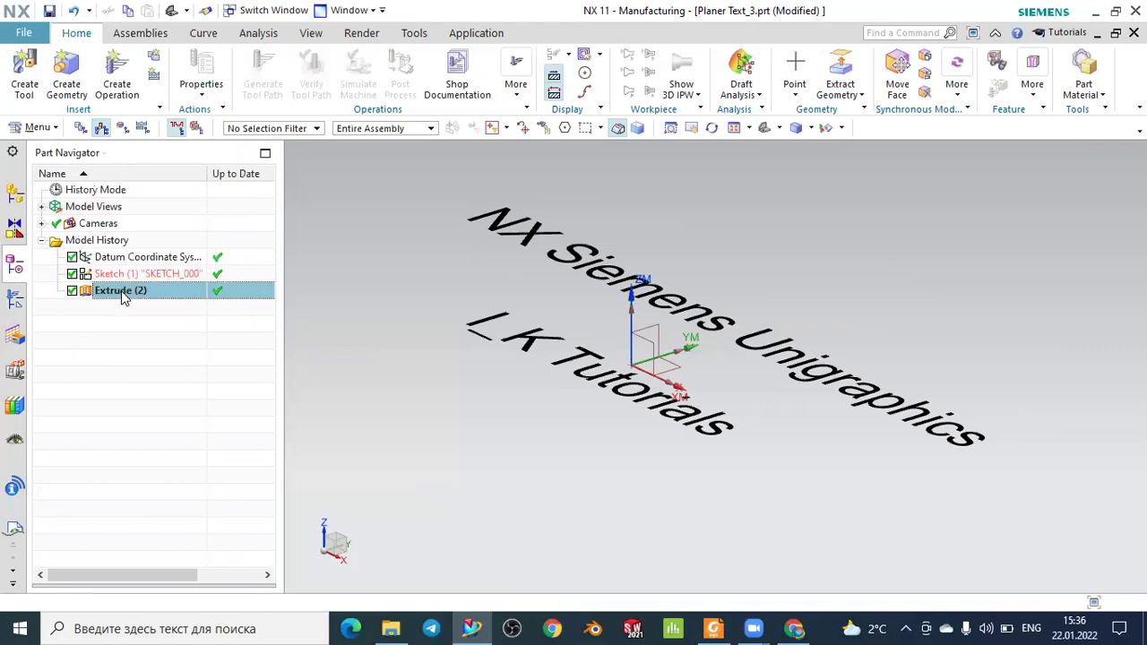
right_click(122, 297)
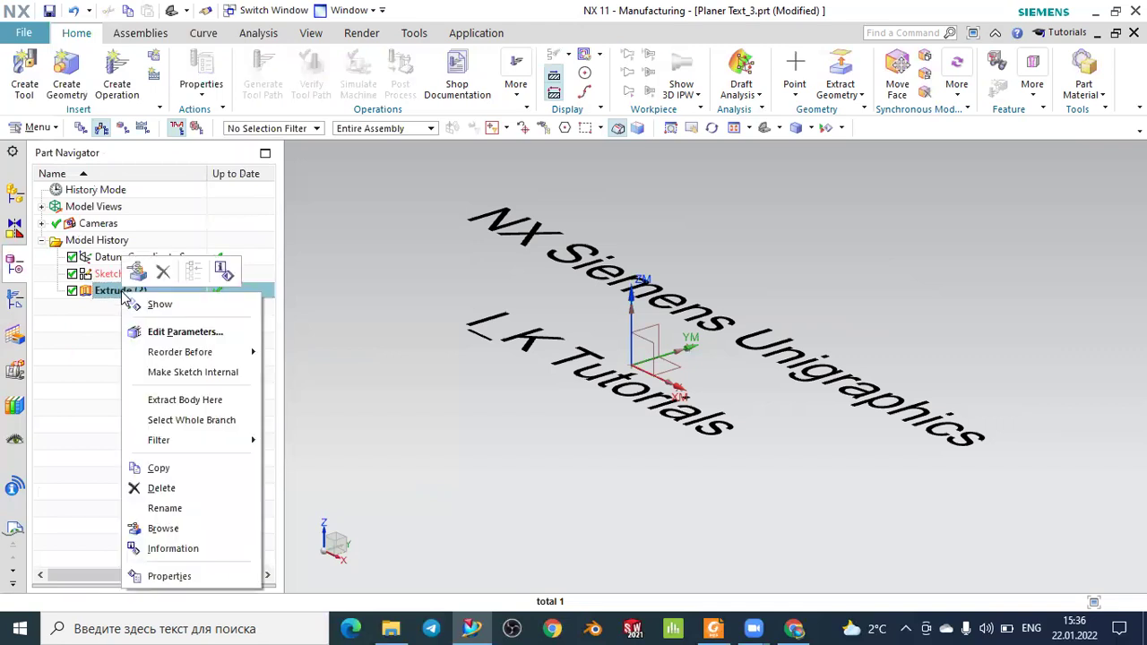
click(158, 306)
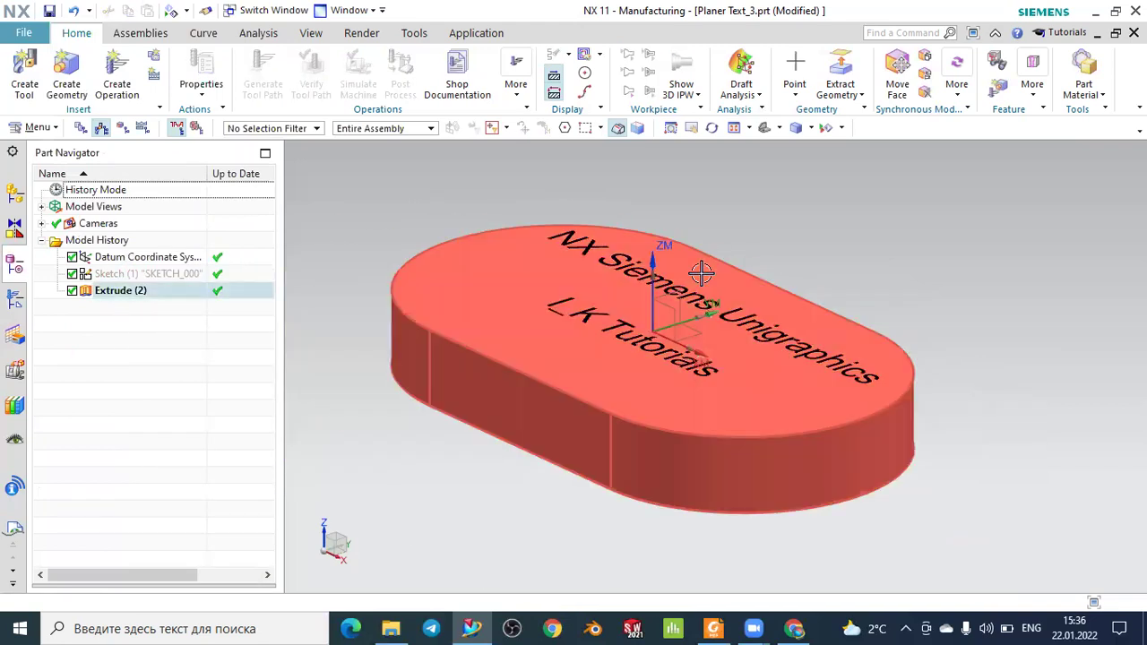
key(ctrl+f)
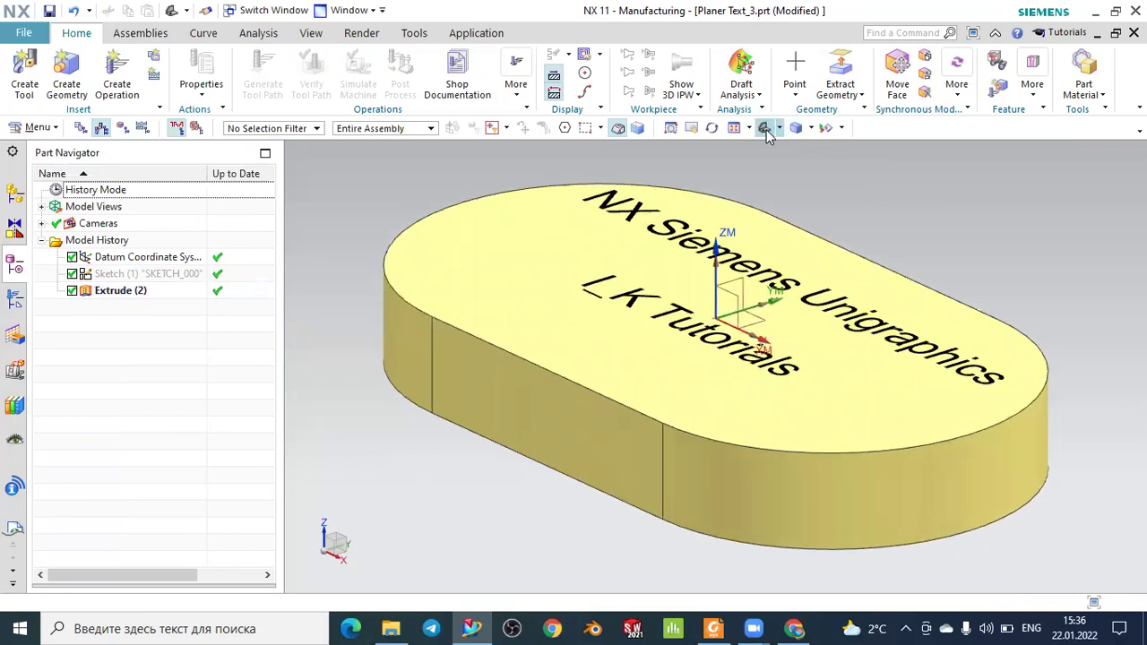
- Display the planar text tool path on the part, and list the operations in program order with the PROGRAM group expanded
click(15, 298)
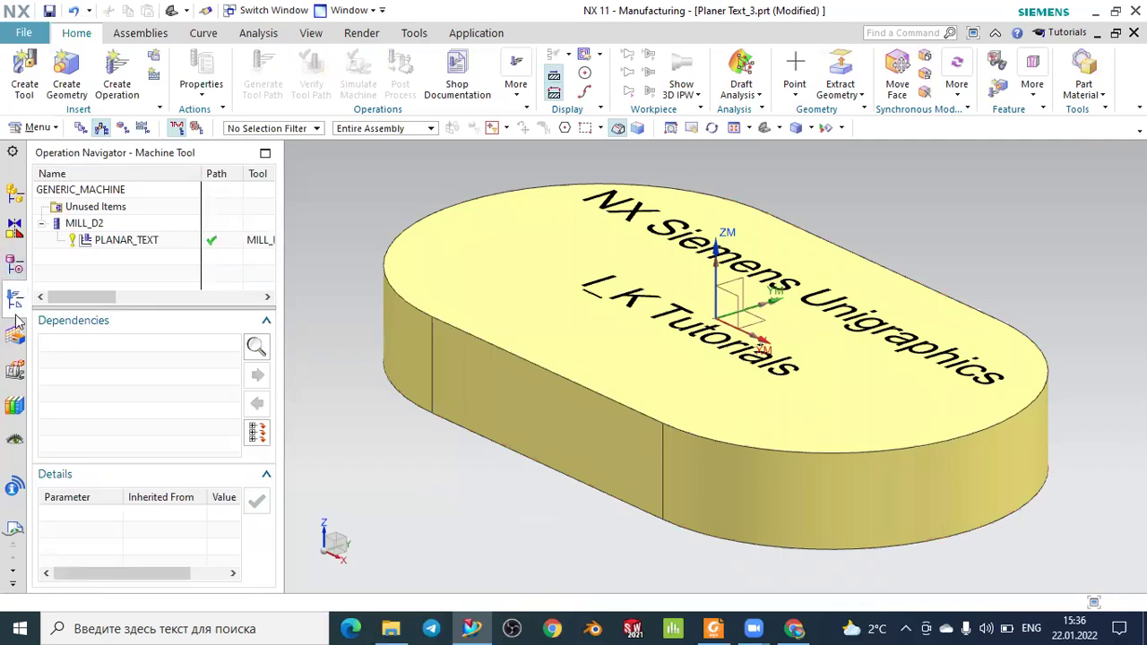
middle_drag(364, 320, 402, 358)
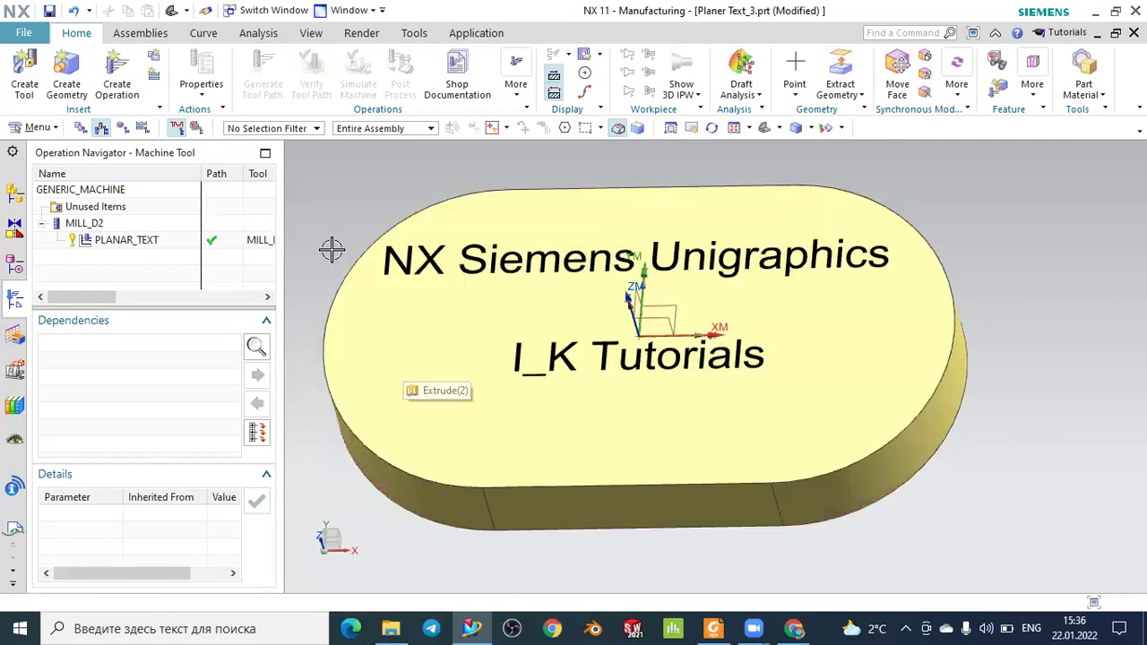
click(92, 225)
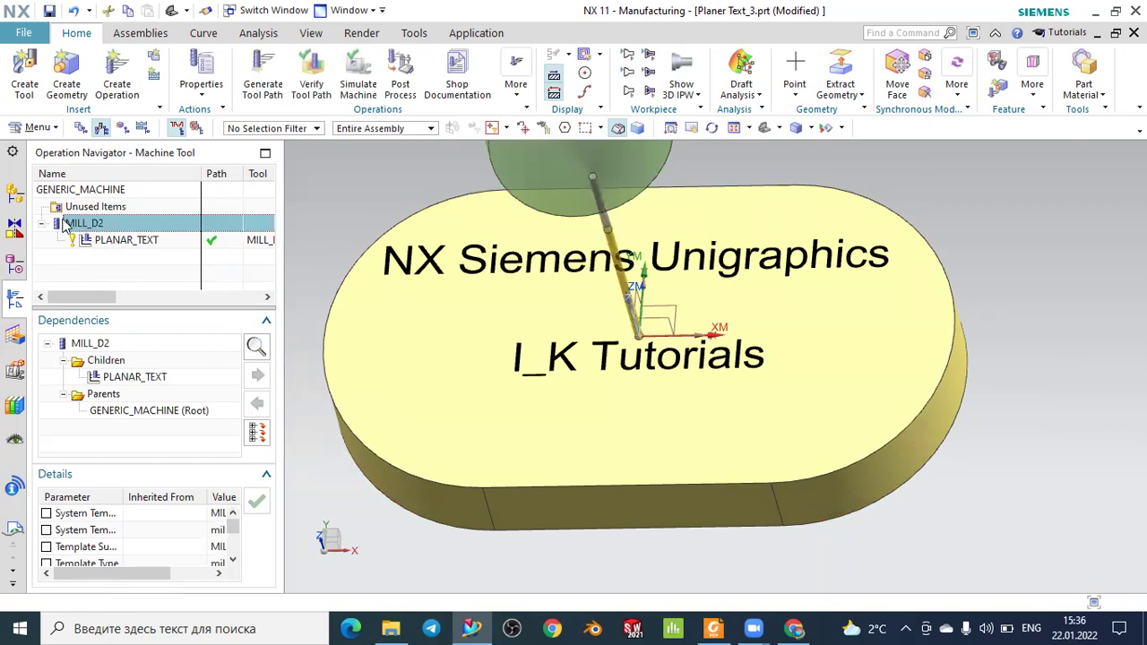
click(116, 240)
click(82, 128)
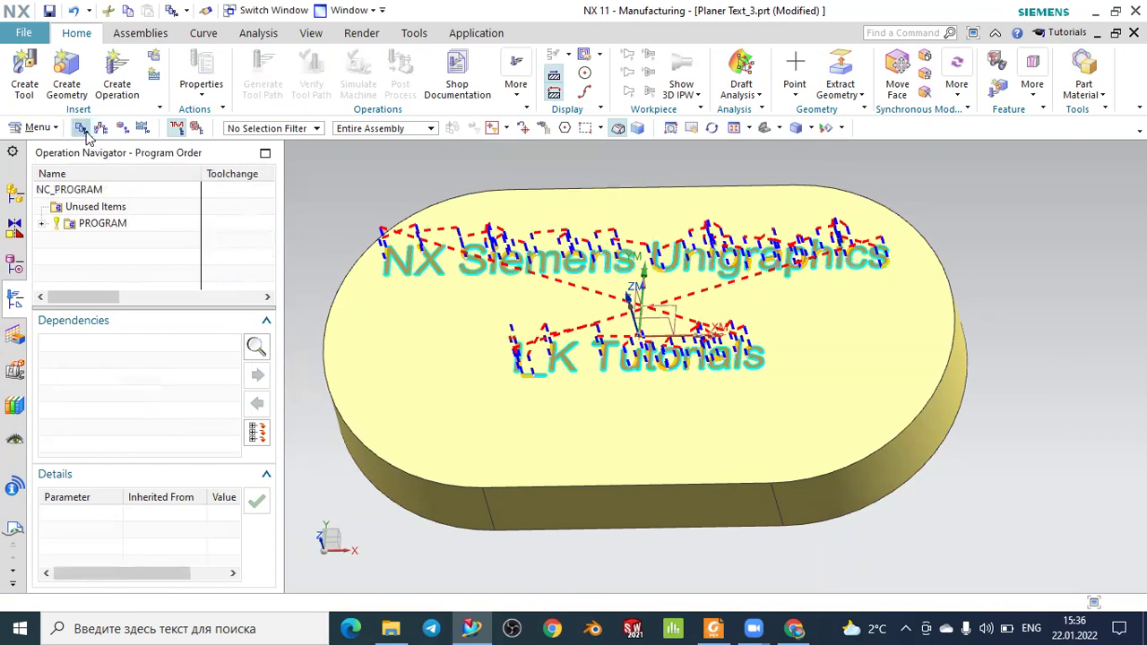
click(41, 223)
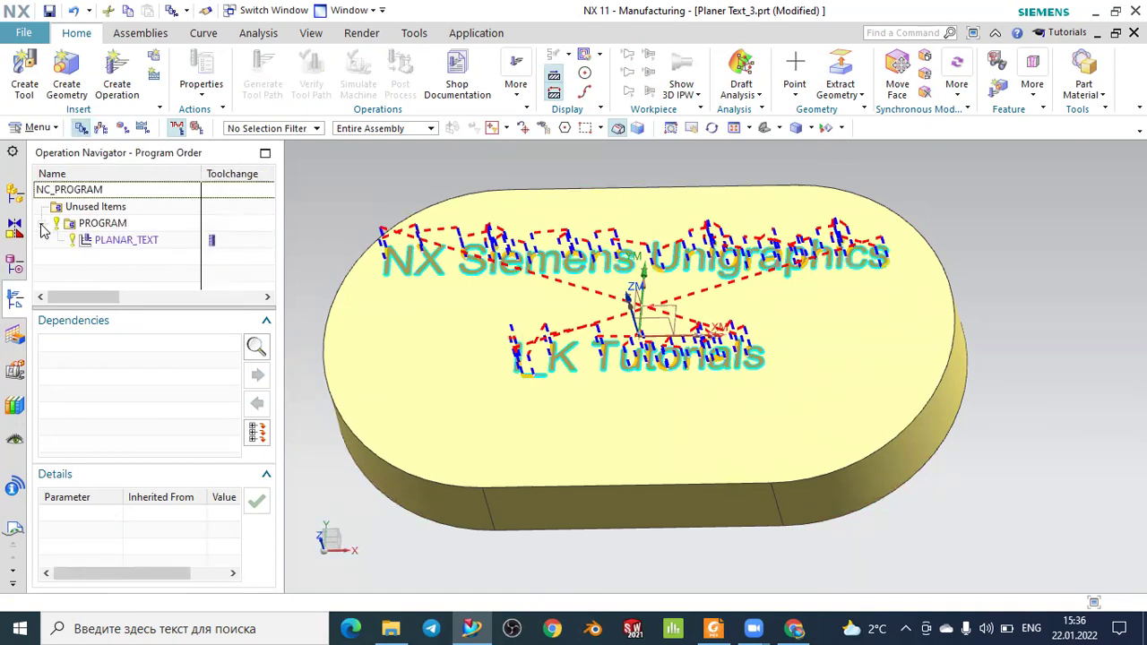
- Postprocess the PLANAR_TEXT operation with the MILL_3_AXIS postprocessor, Metric/PART units and listed output
click(100, 241)
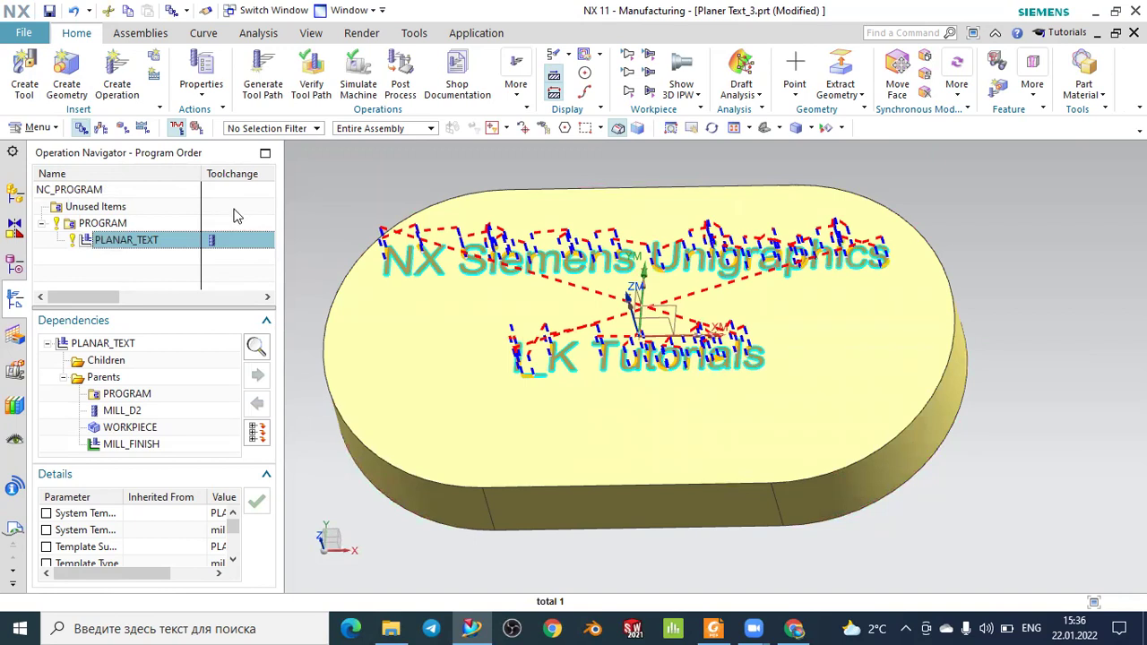
click(105, 228)
click(124, 241)
click(400, 74)
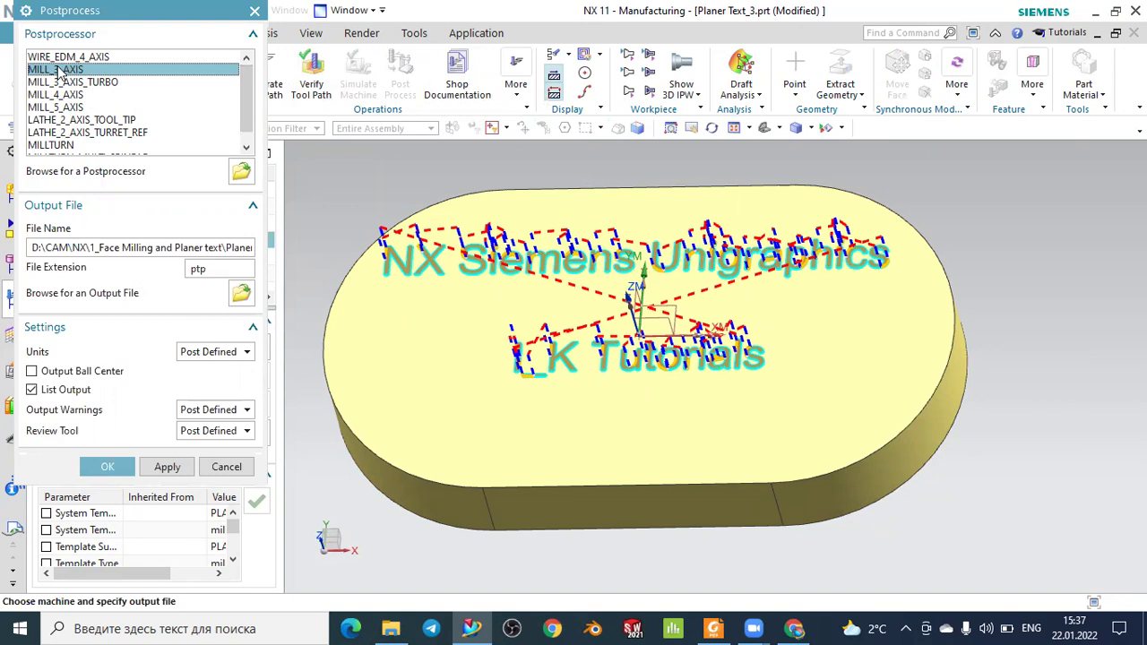
click(207, 354)
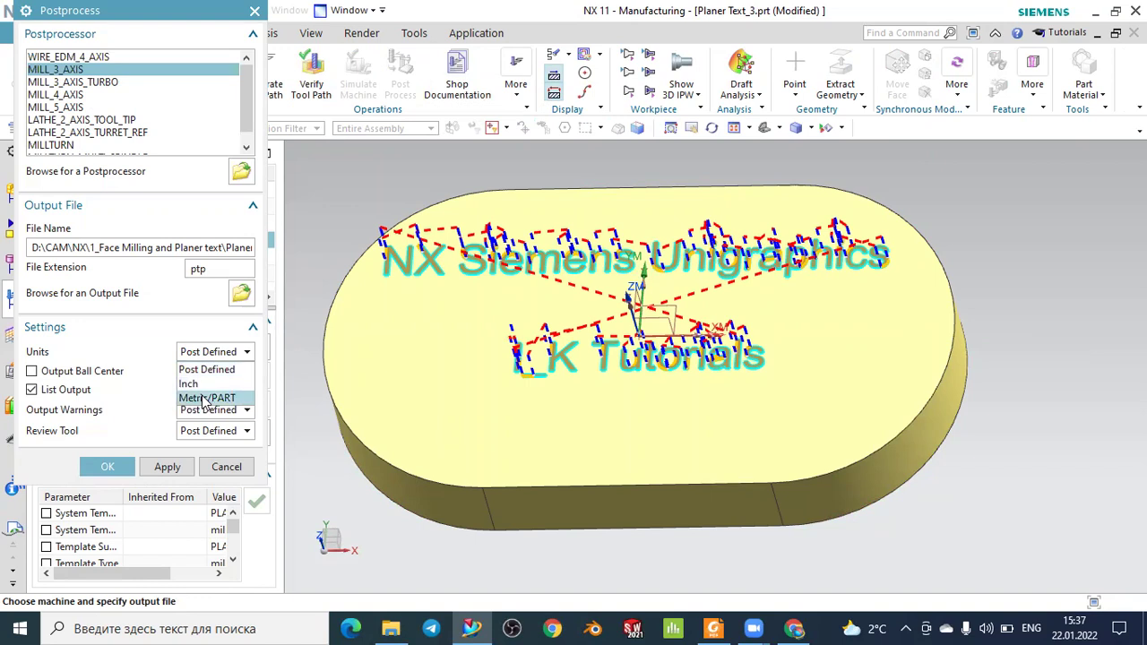
click(204, 399)
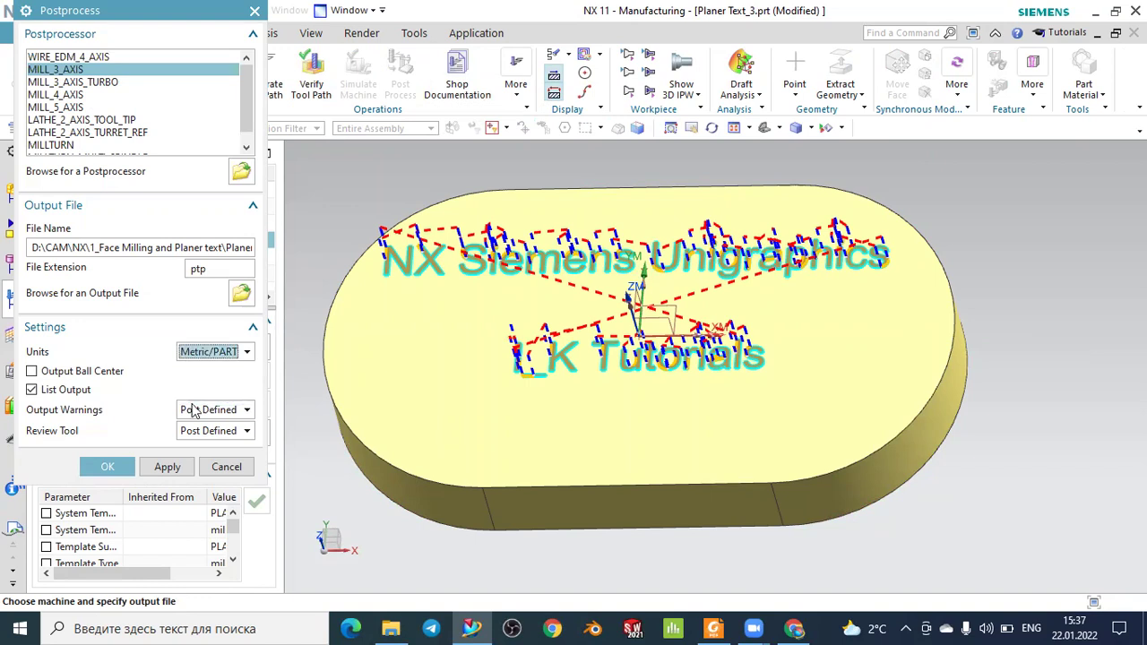
click(108, 467)
click(417, 347)
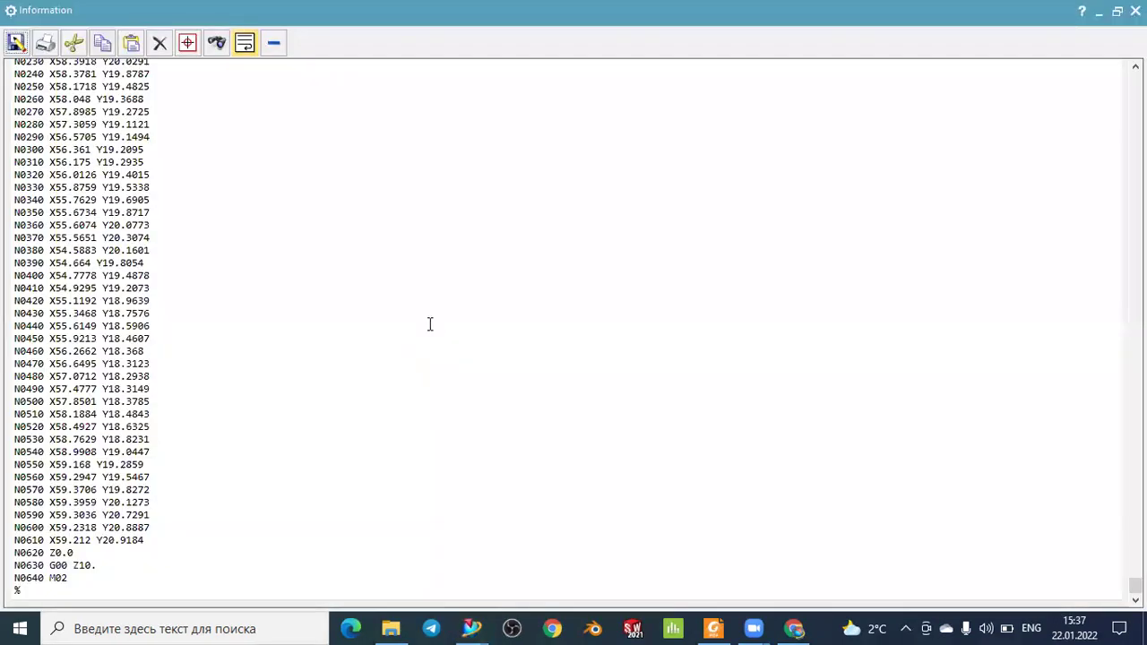
- Examine the generated NC code from the program end back through the earlier engraving blocks
scroll(206, 296, up, 6)
scroll(105, 269, down, 5)
scroll(105, 269, down, 2)
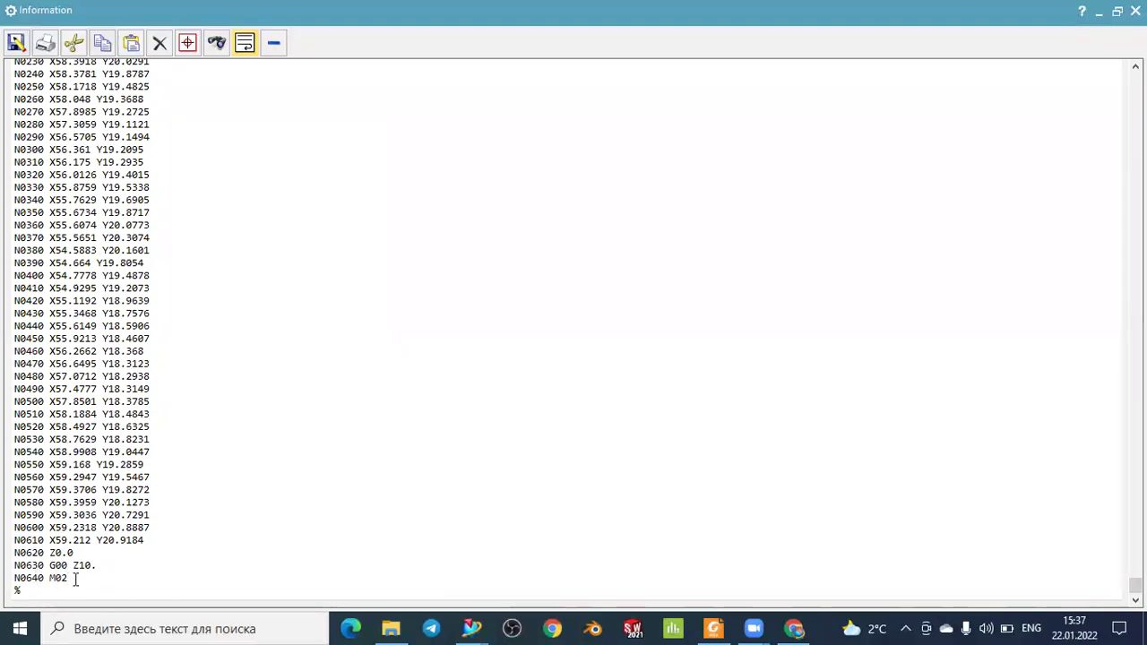
scroll(99, 527, up, 20)
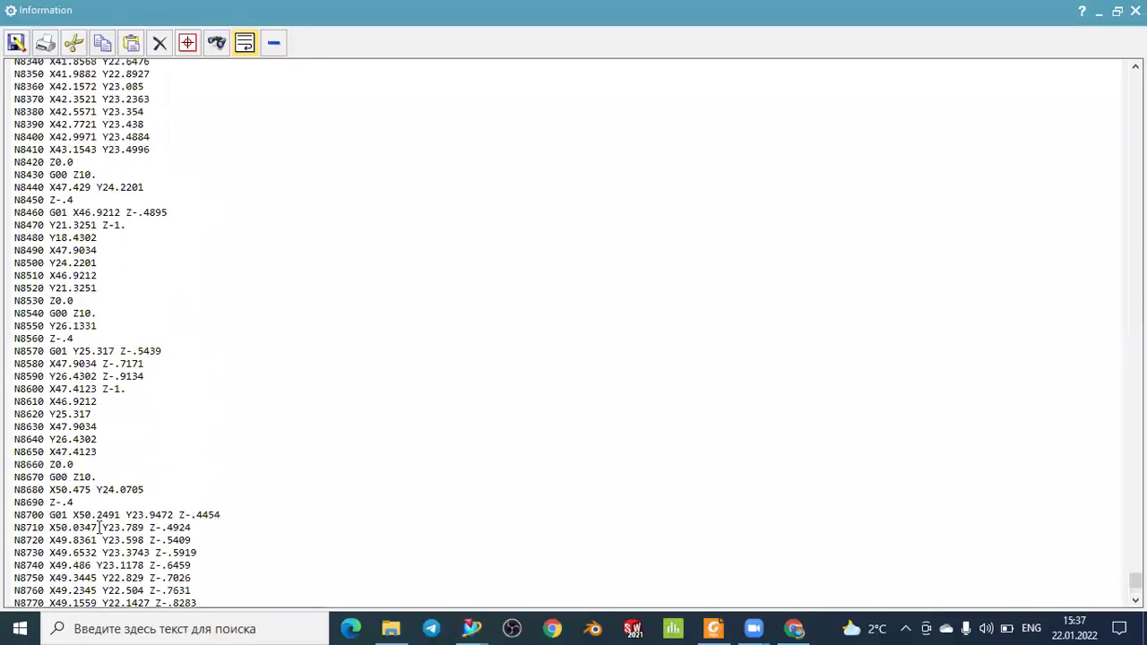
scroll(99, 527, up, 20)
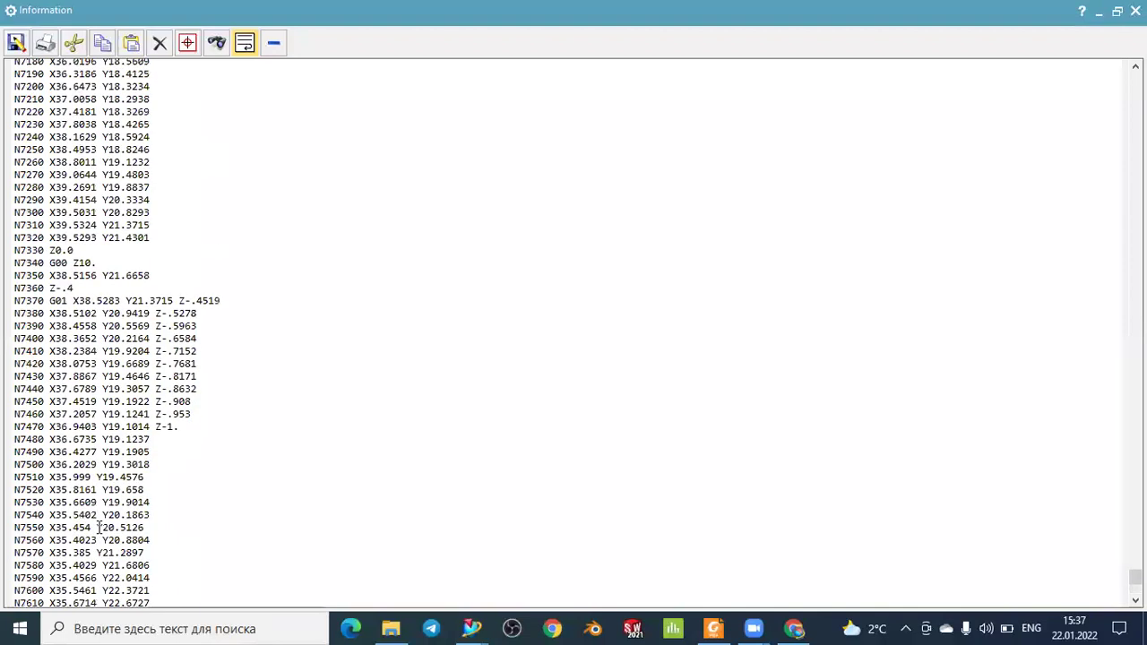
scroll(99, 527, up, 11)
scroll(656, 432, up, 12)
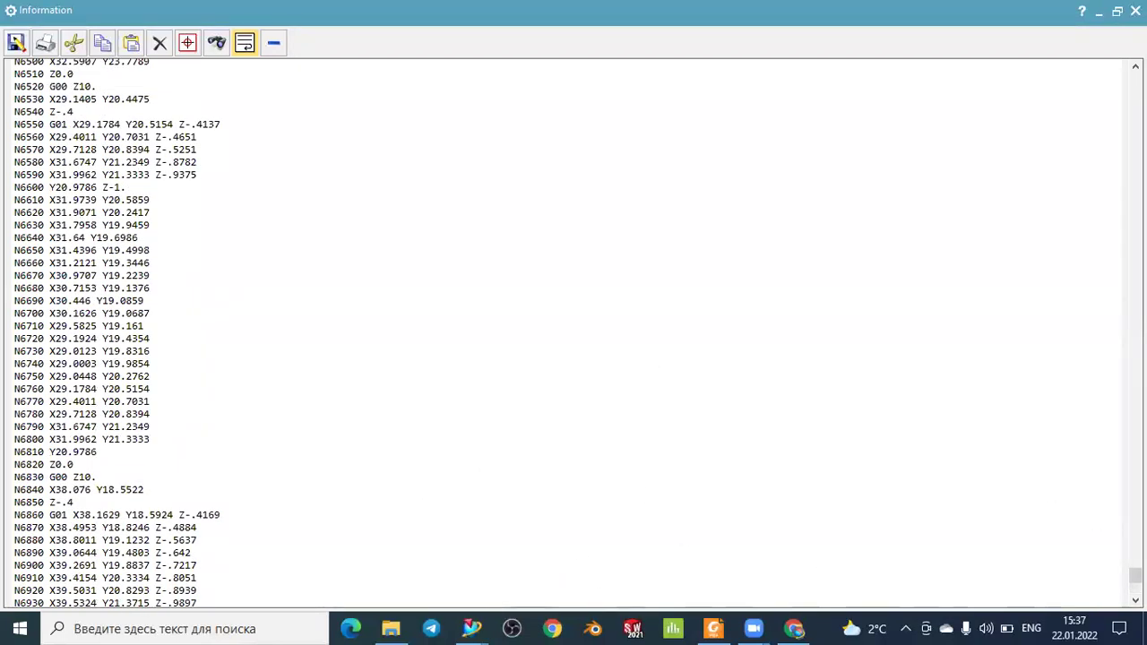
- Review the generated NC code from the program start through the first engraving blocks, and close the listing
drag(1136, 576, 1135, 78)
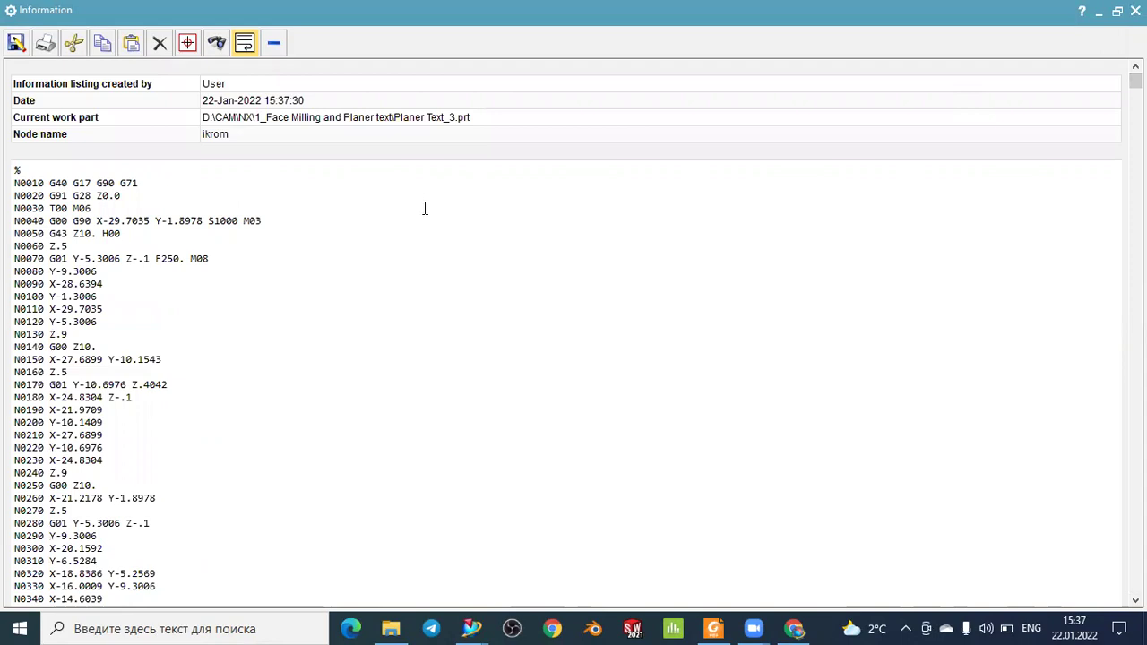
scroll(202, 279, down, 9)
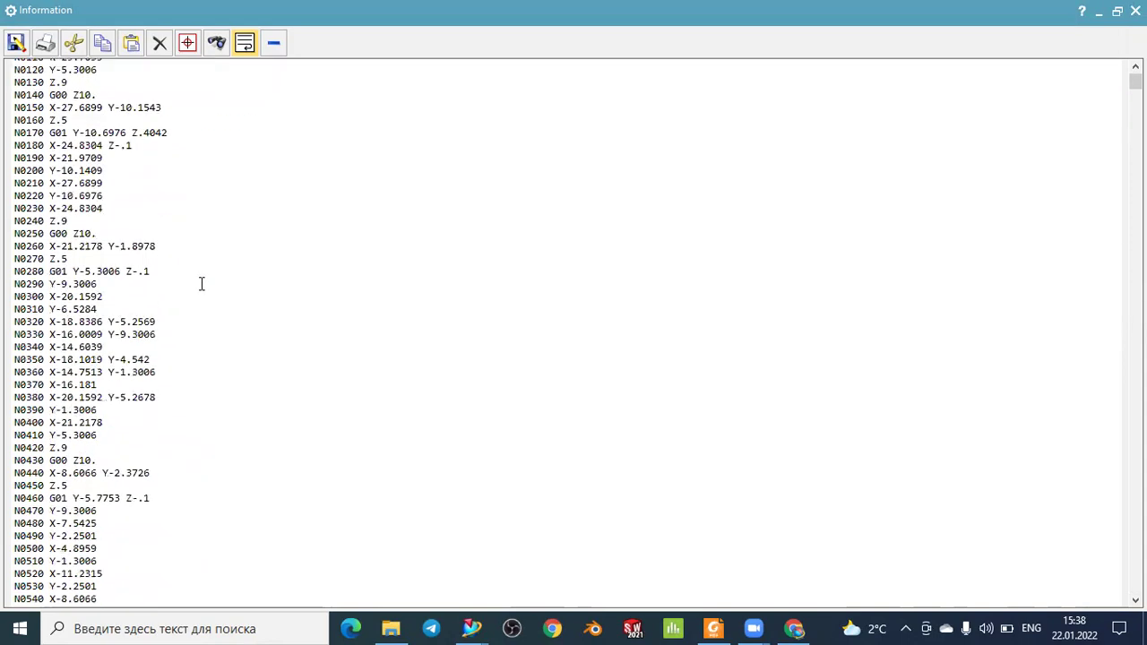
scroll(202, 283, up, 9)
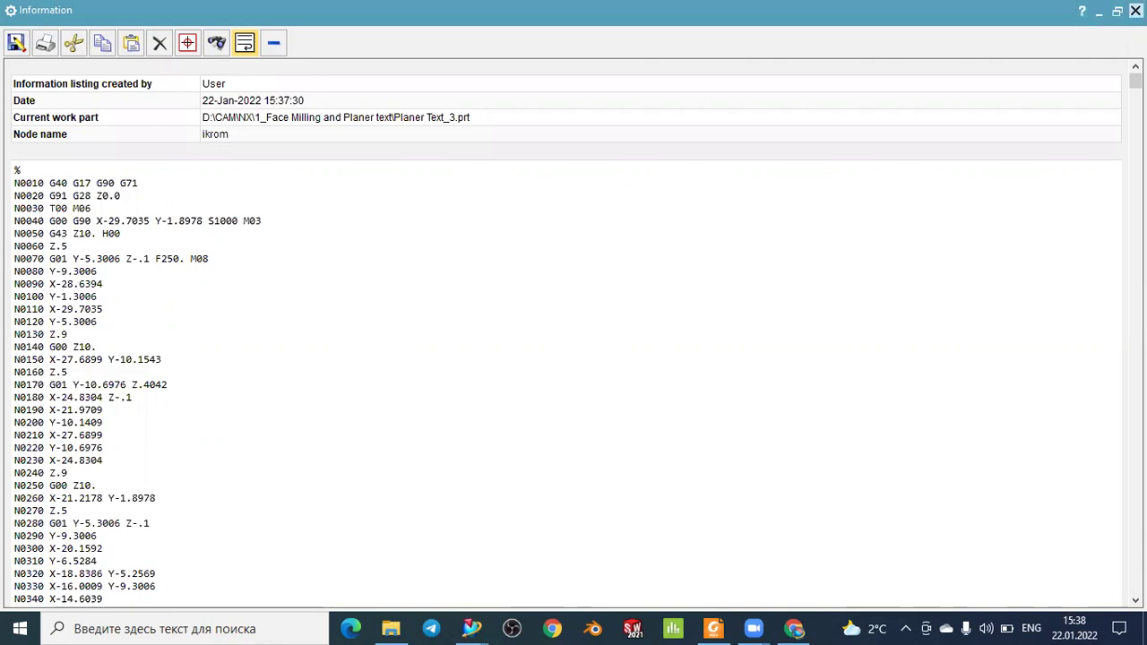
click(1135, 11)
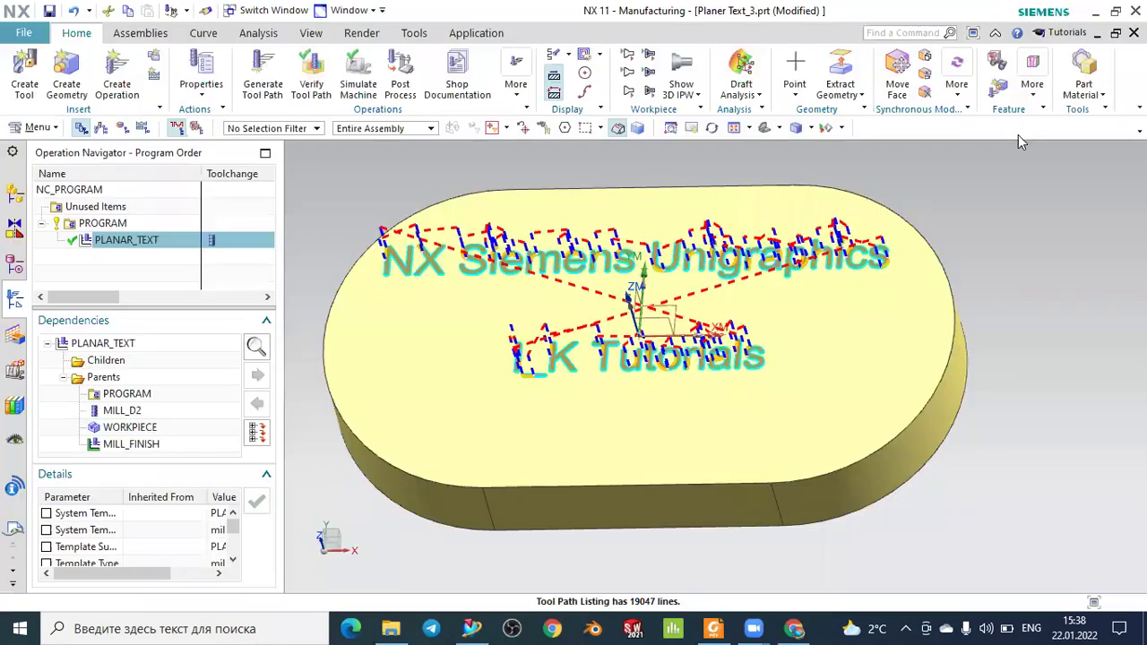
- Deselect the PLANAR_TEXT operation to clear its tool path display, and orient the whole part to a standard three-dimensional view
click(115, 272)
scroll(440, 287, down, 3)
middle_drag(735, 272, 757, 257)
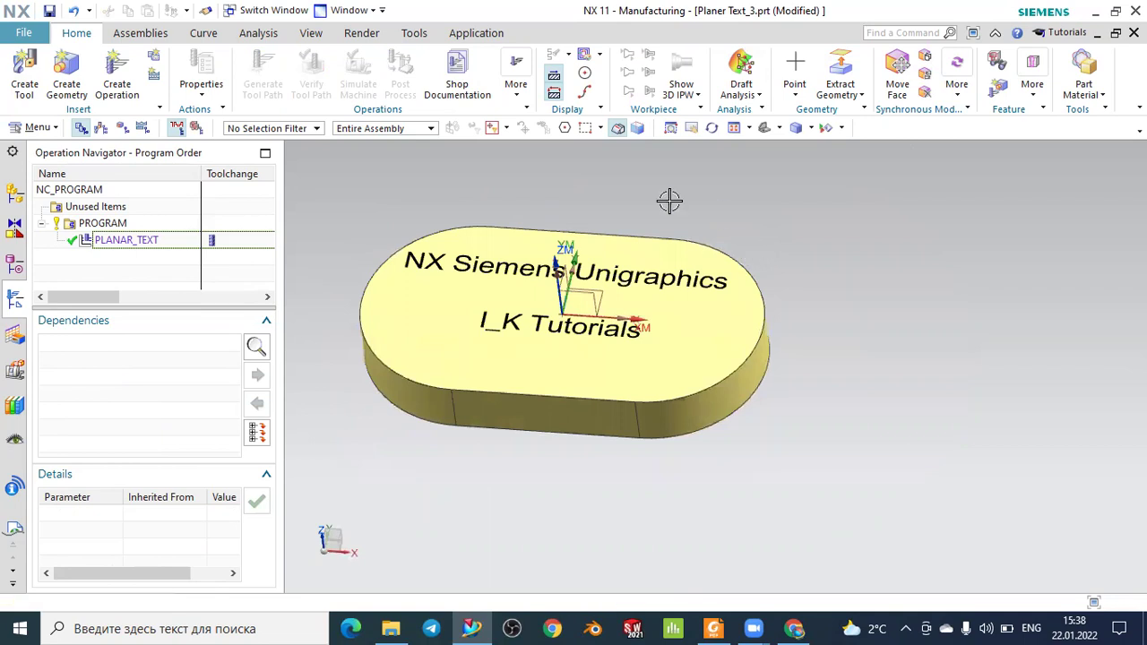
scroll(670, 201, up, 1)
scroll(670, 201, down, 2)
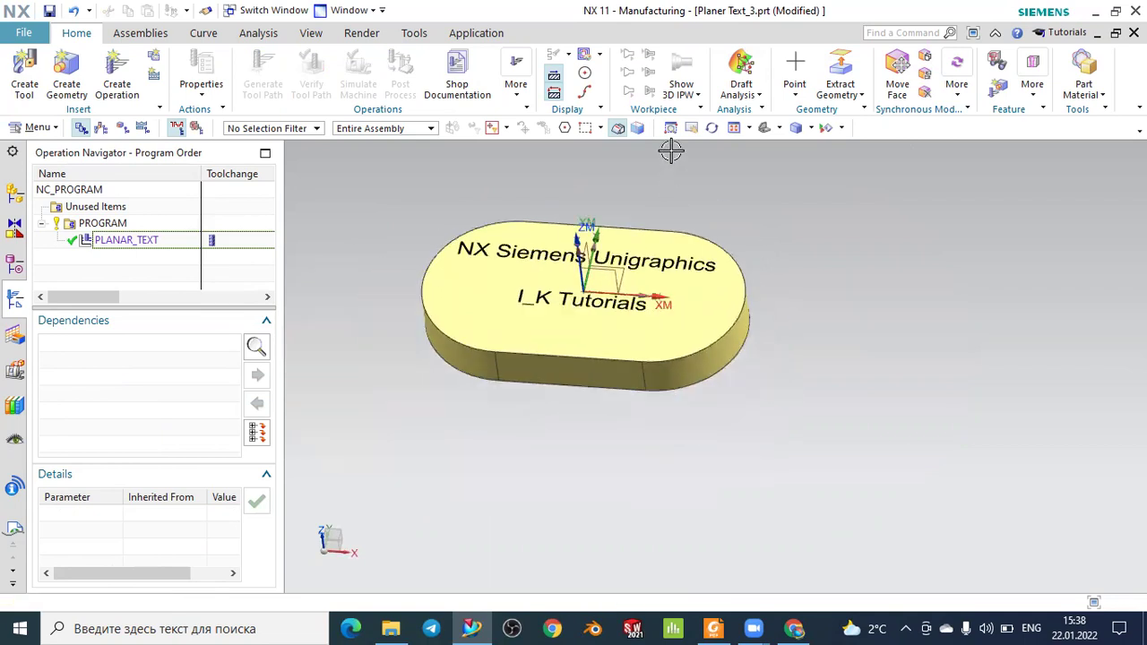
click(765, 127)
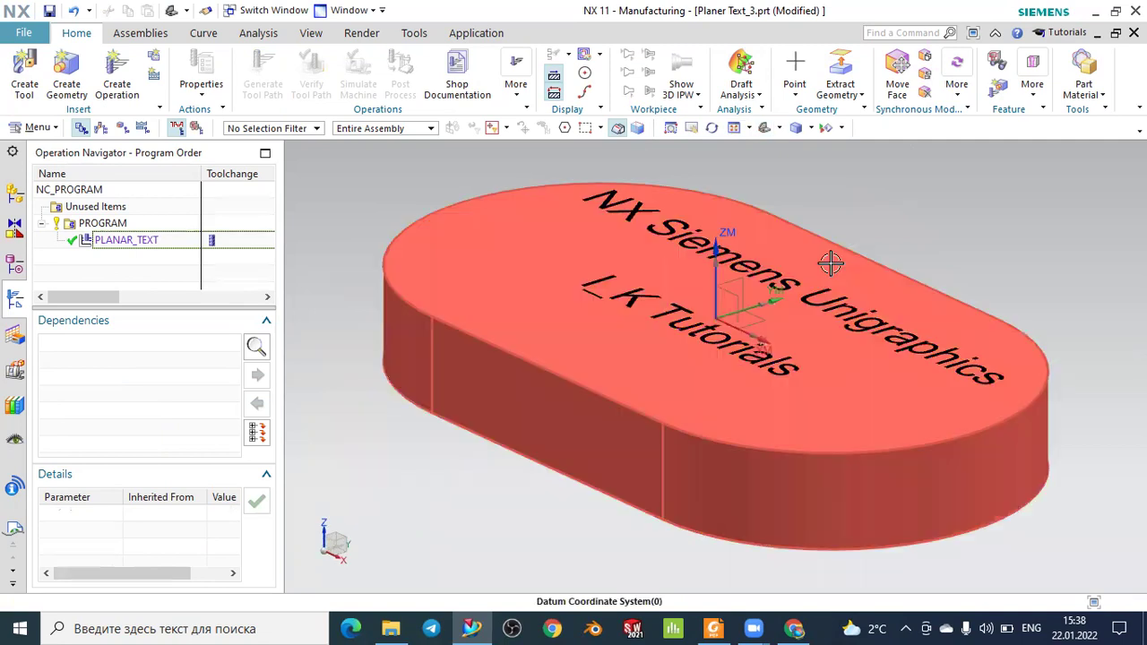